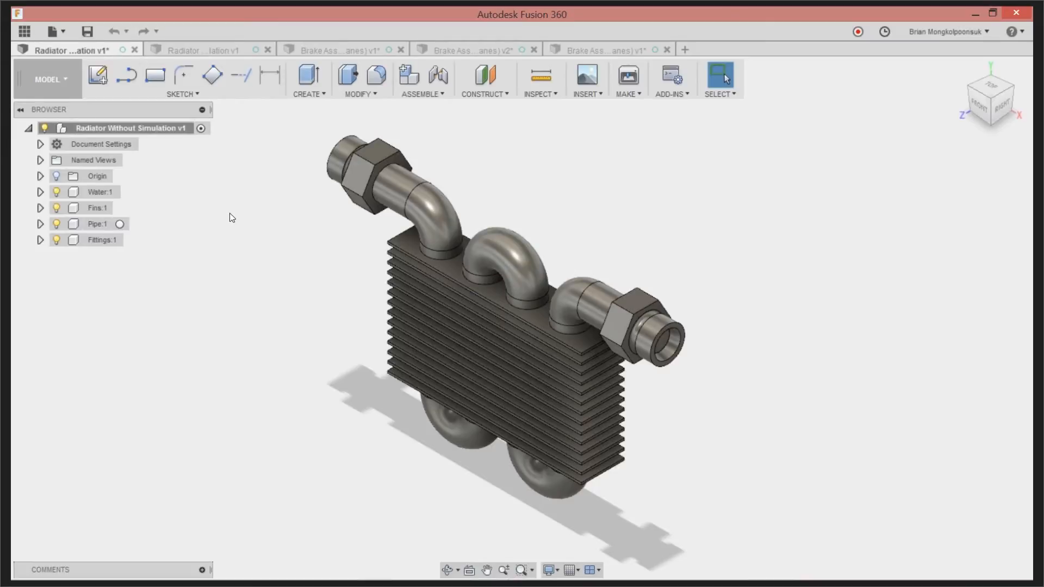
# Switch to the Simulation workspace and create a new Thermal study for the radiator
pyautogui.click(47, 87)
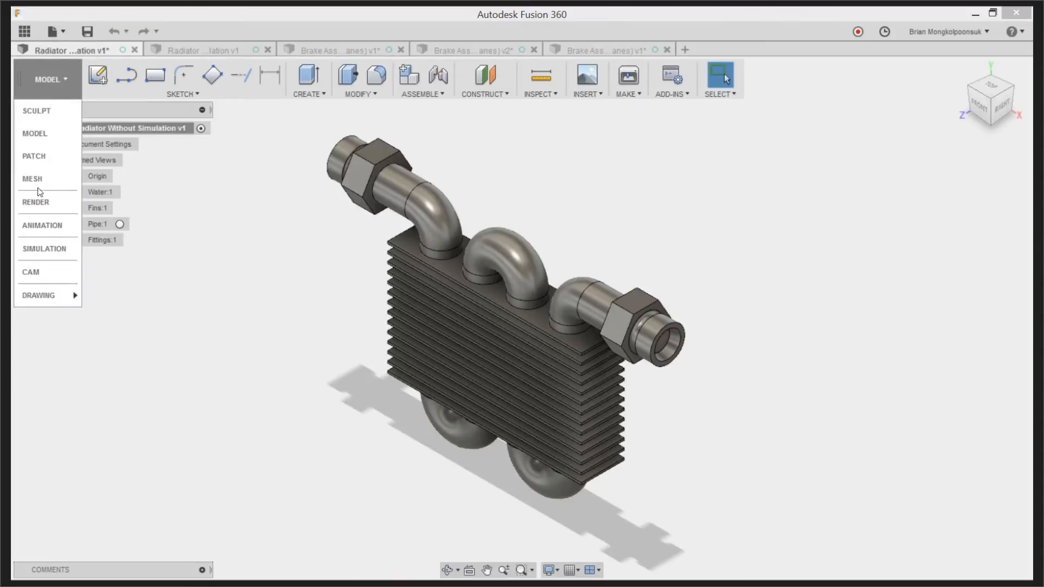
pyautogui.click(44, 250)
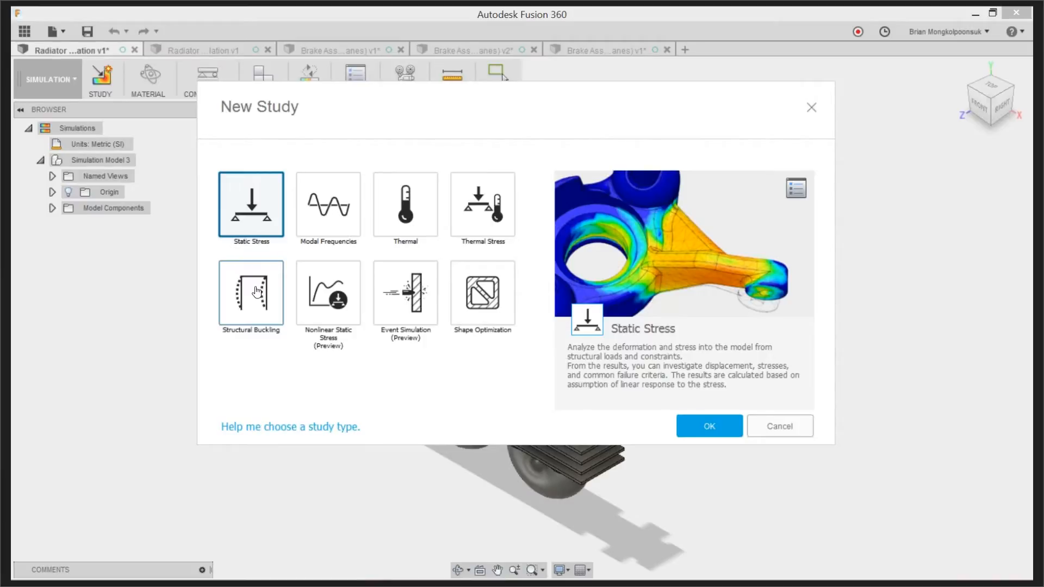
pyautogui.click(402, 214)
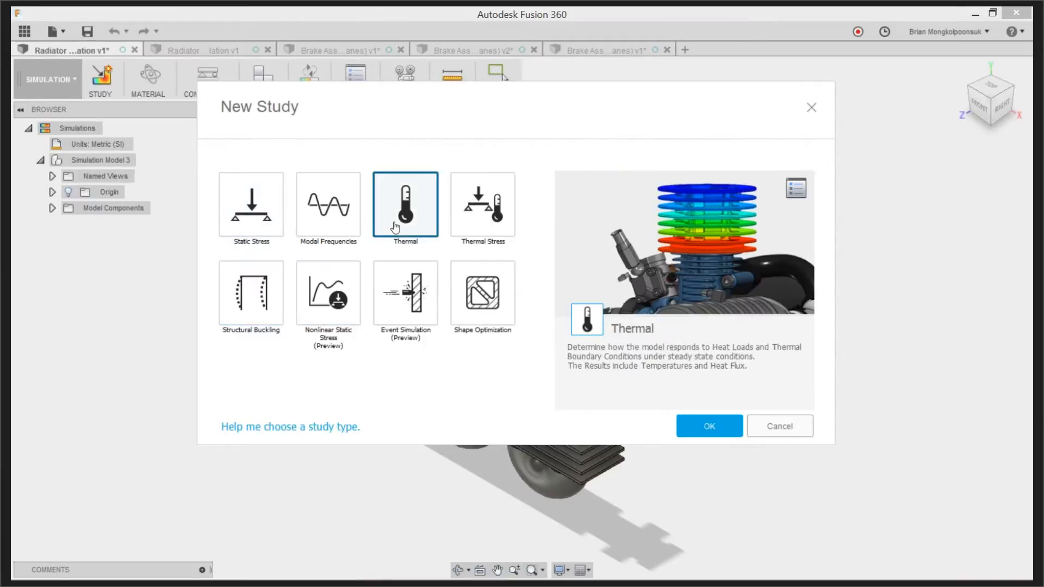
pyautogui.click(704, 429)
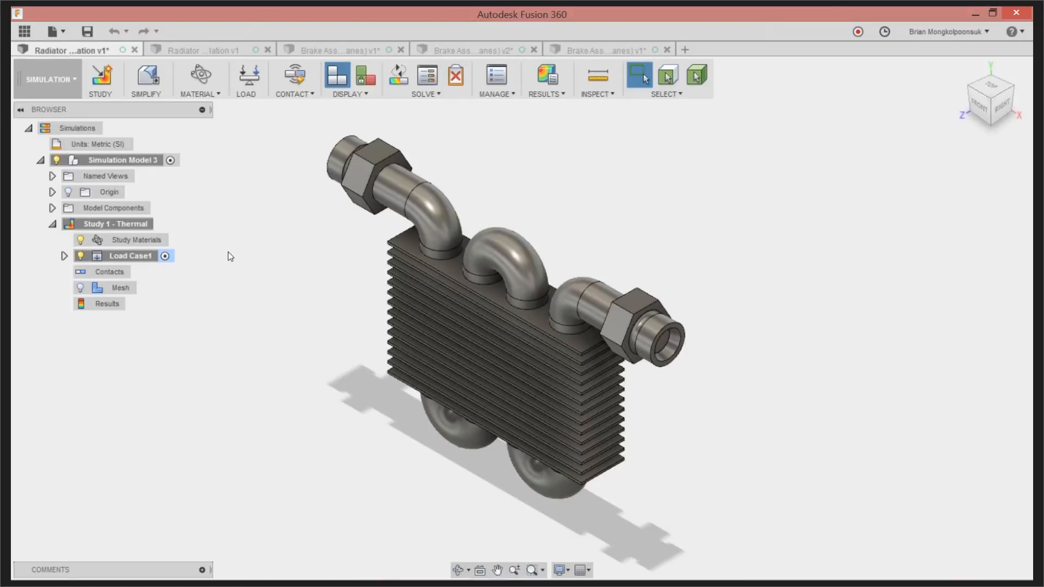
# Simplify the simulation model by removing the Water and Fittings components, and finish the simplification
pyautogui.click(148, 77)
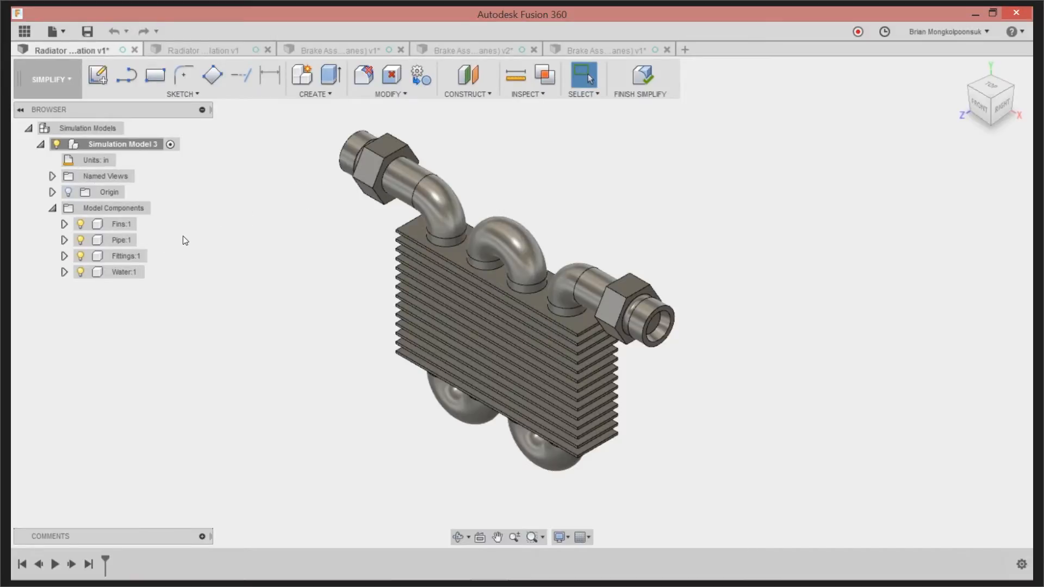
pyautogui.click(132, 270)
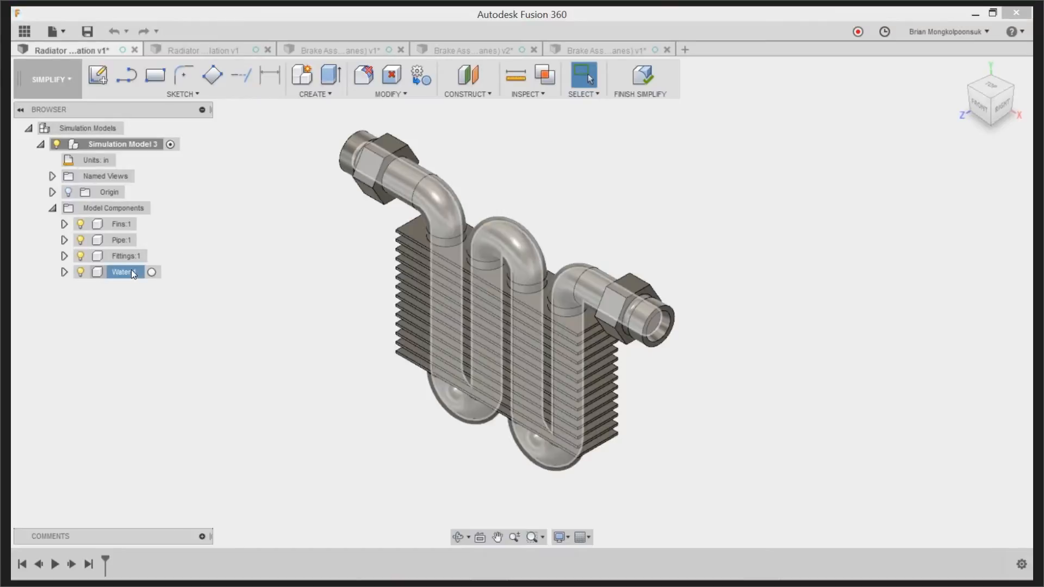
pyautogui.keyDown('ctrl'); pyautogui.click(123, 256); pyautogui.keyUp('ctrl')
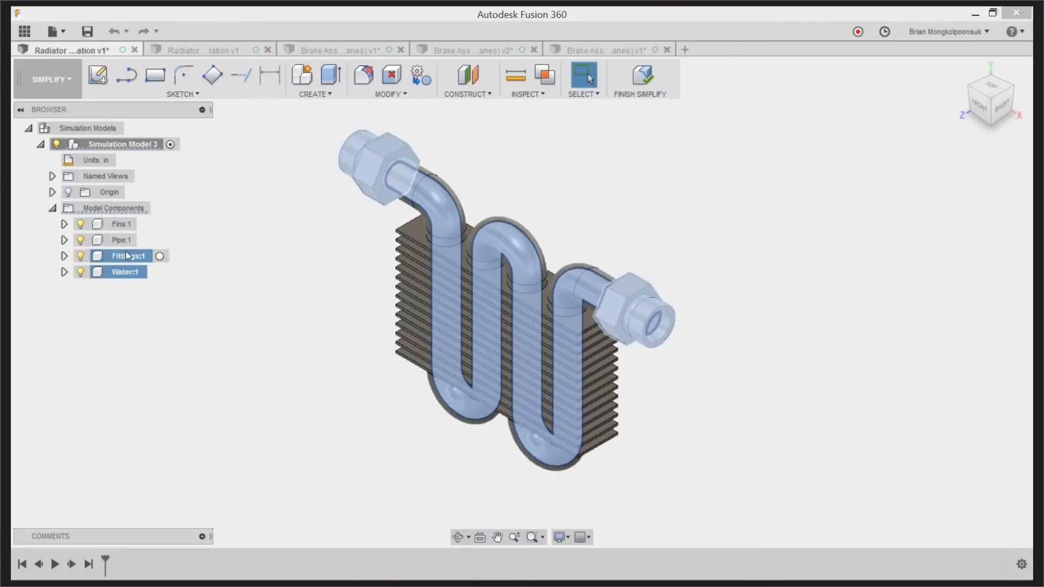
pyautogui.rightClick(137, 296)
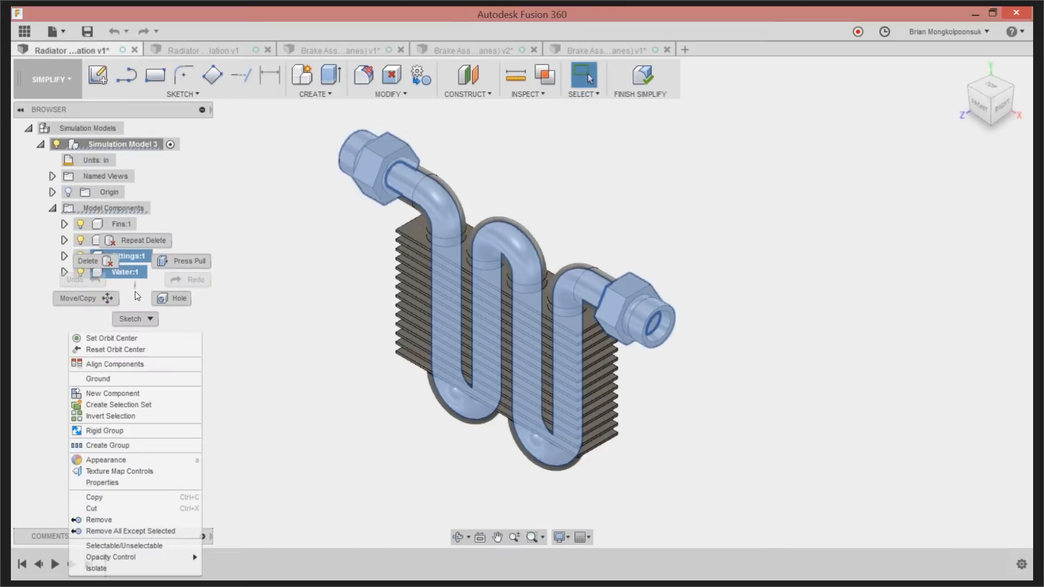
pyautogui.click(99, 520)
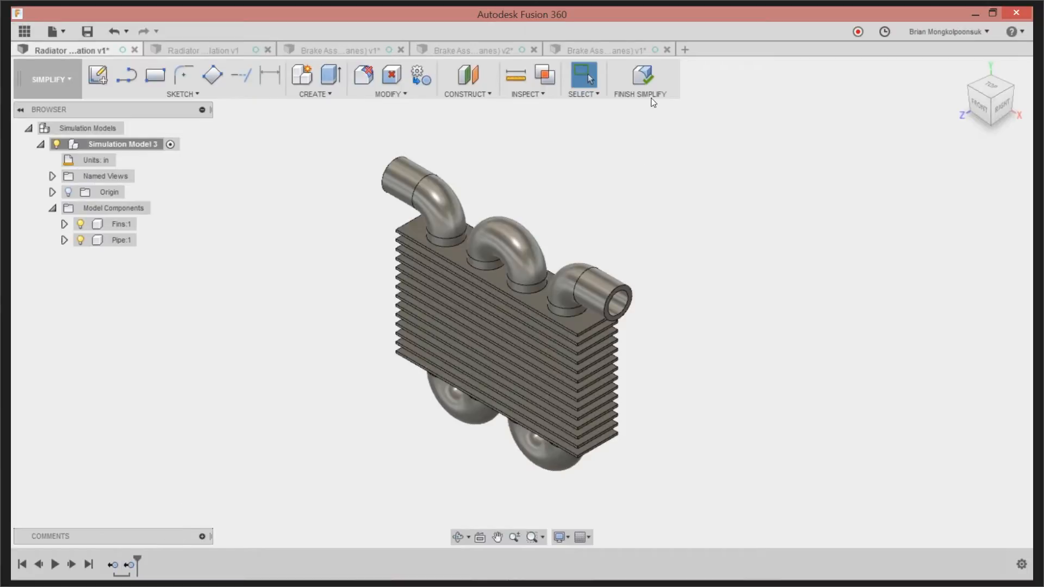
pyautogui.click(642, 82)
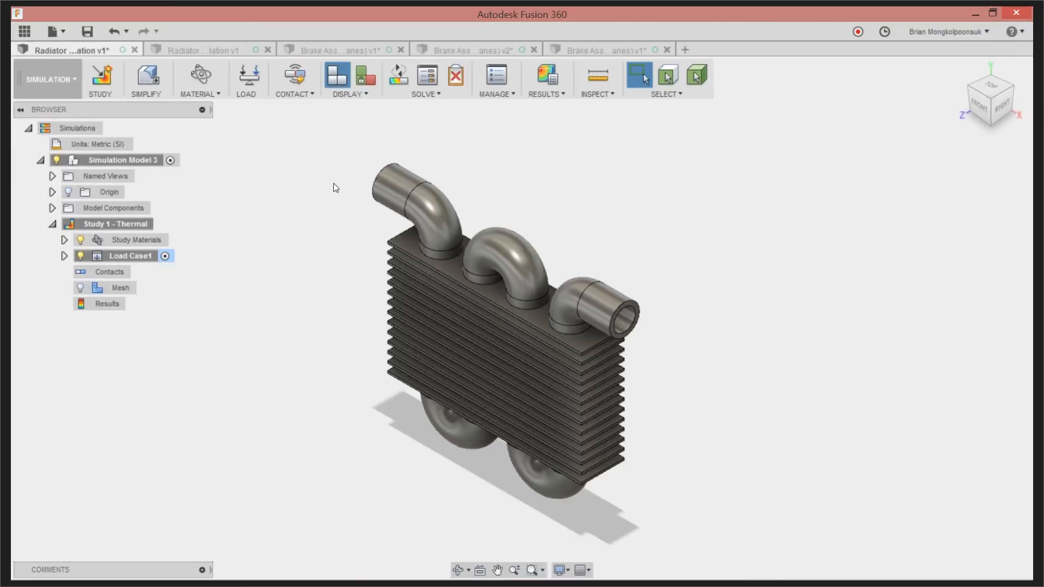
# Open the study materials and try to select every row from the first fin body through the pipe
pyautogui.click(201, 76)
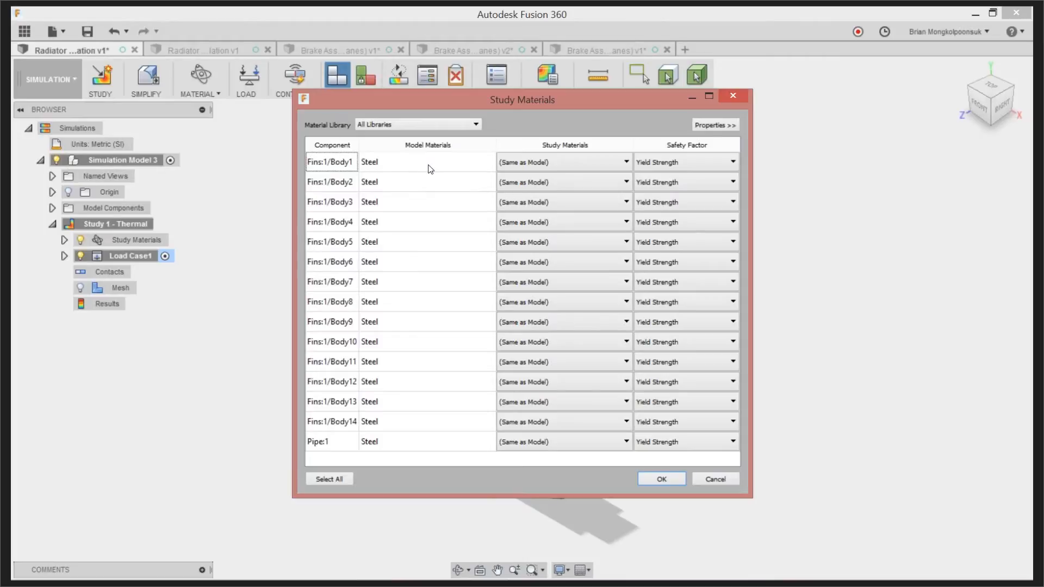
pyautogui.click(430, 168)
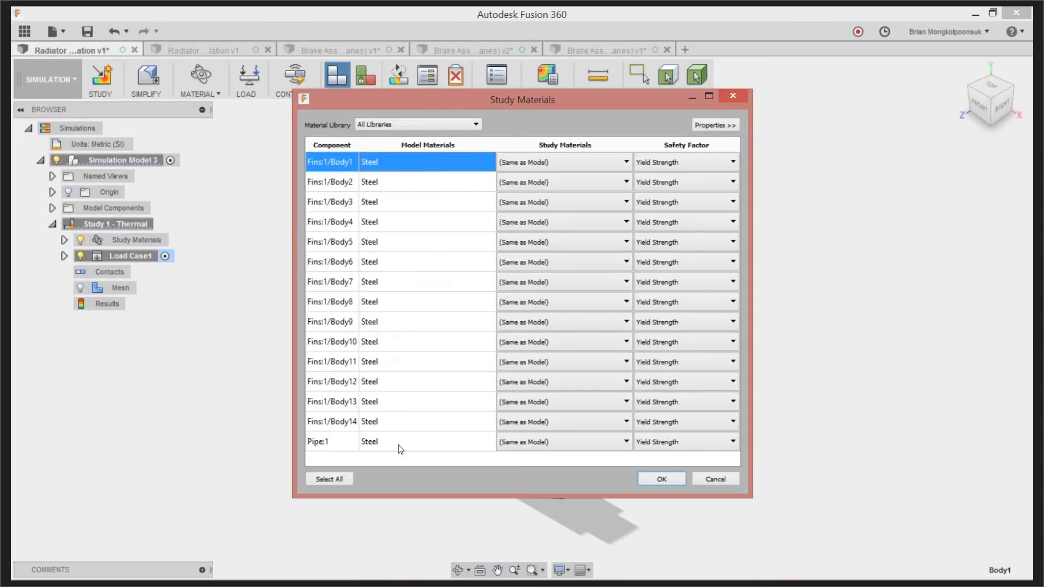
pyautogui.keyDown('shift'); pyautogui.click(400, 448); pyautogui.keyUp('shift')
pyautogui.click(546, 163)
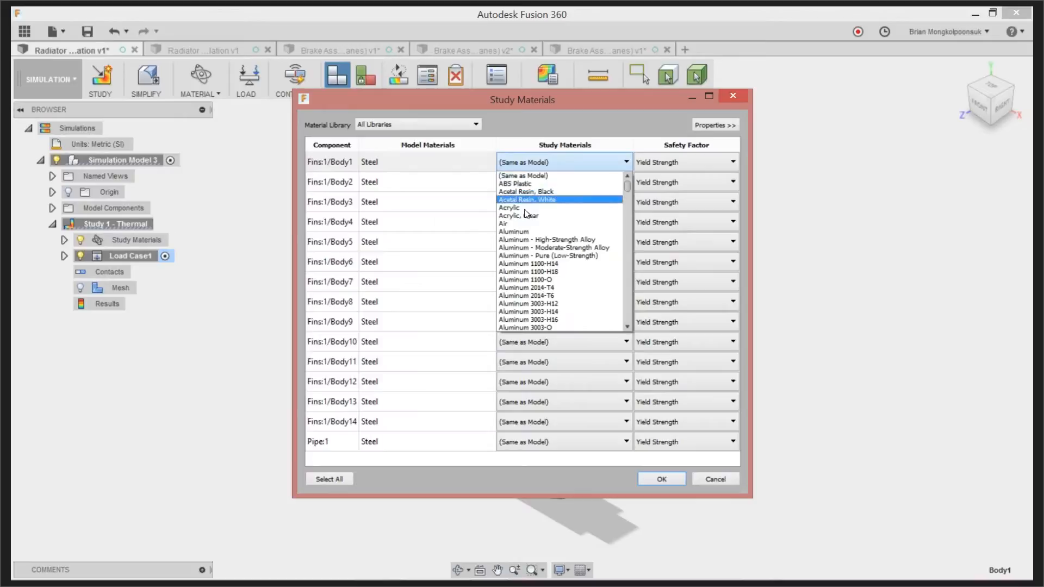
pyautogui.click(519, 231)
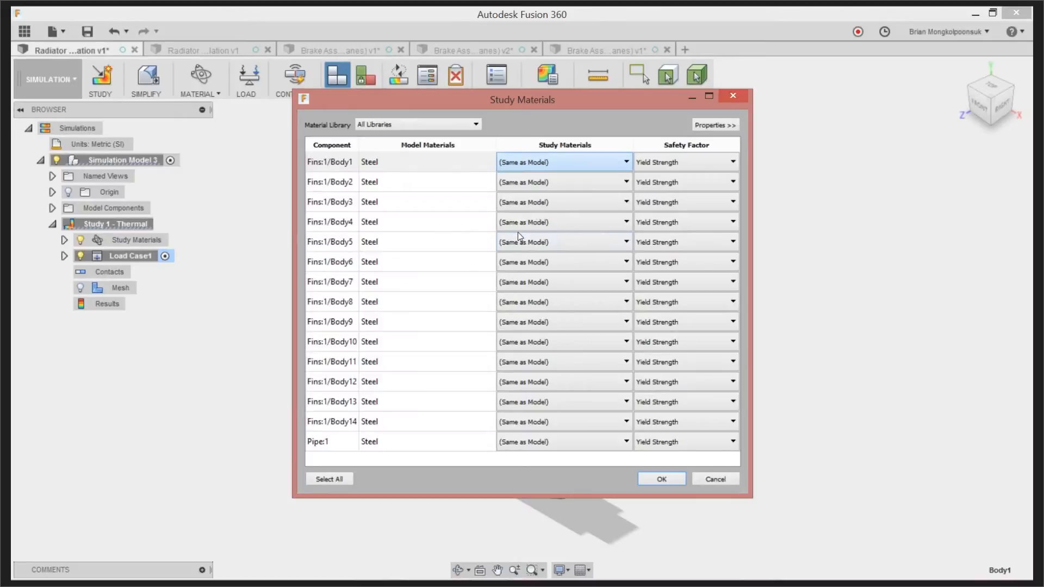
pyautogui.click(583, 161)
pyautogui.click(541, 173)
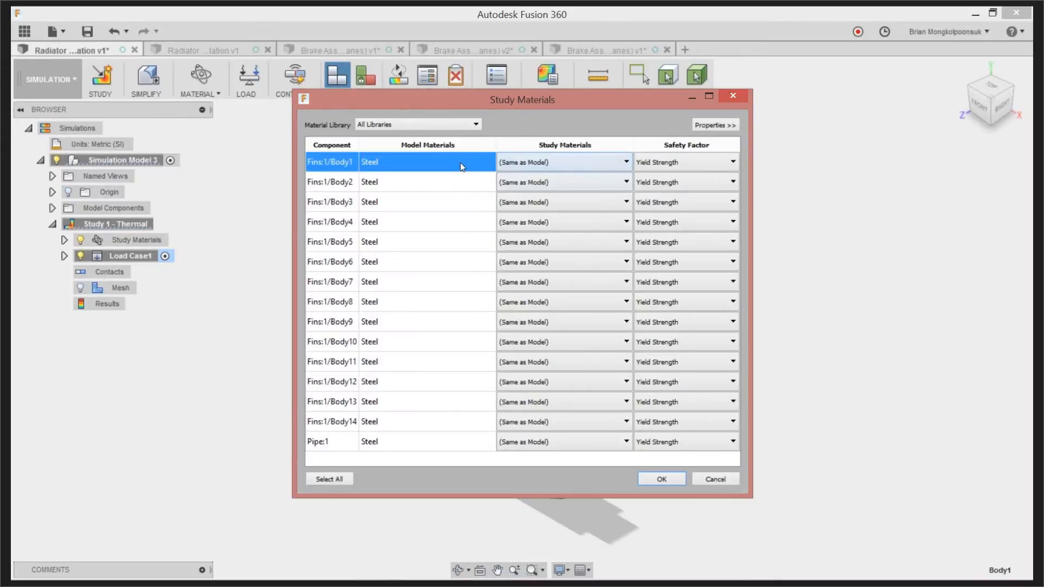
# Assign Aluminum as the study material for all fin bodies and the pipe, and apply the materials
pyautogui.keyDown('shift'); pyautogui.click(393, 449); pyautogui.keyUp('shift')
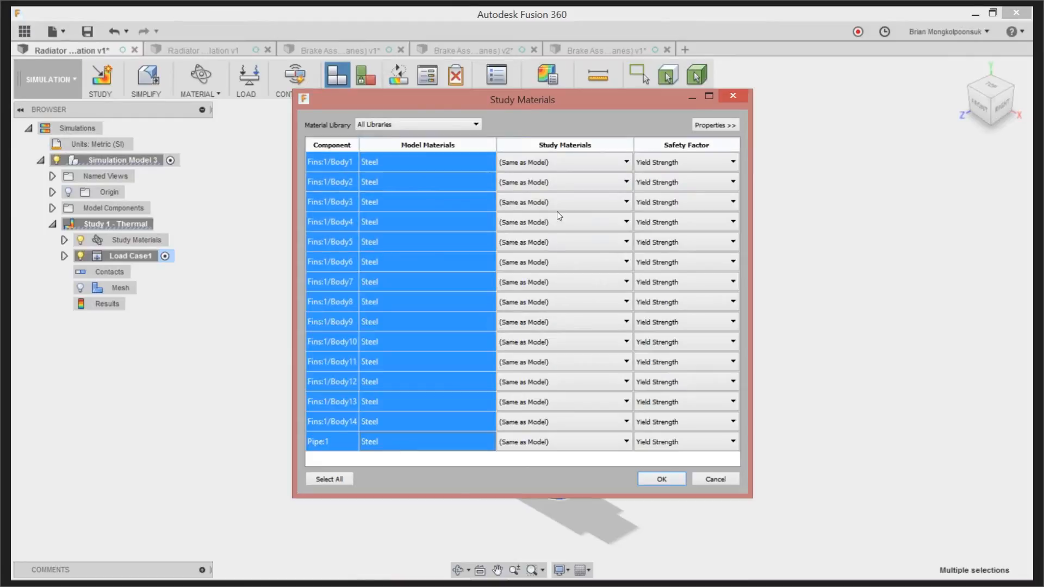
pyautogui.click(574, 170)
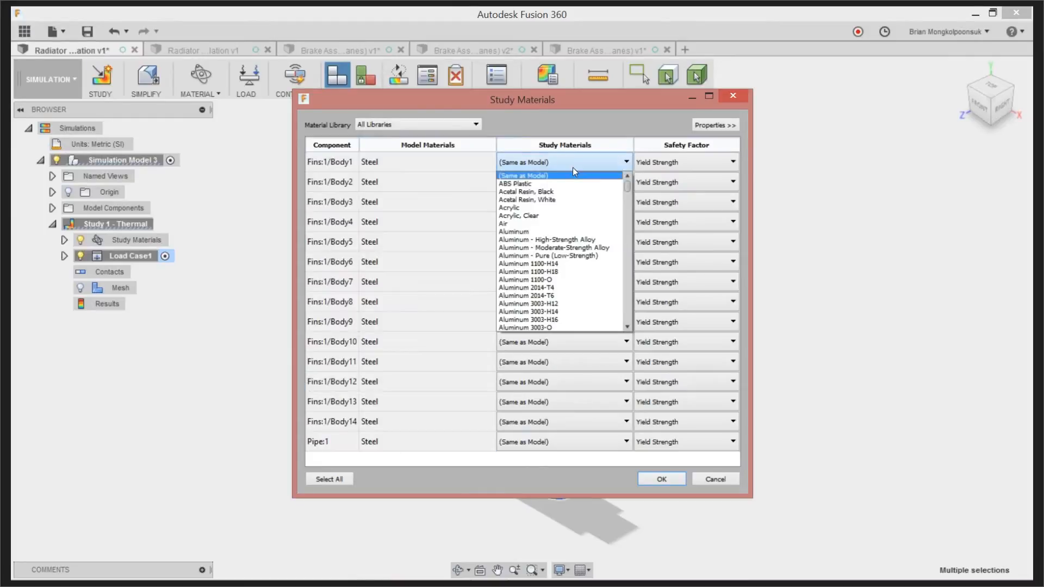
pyautogui.click(530, 231)
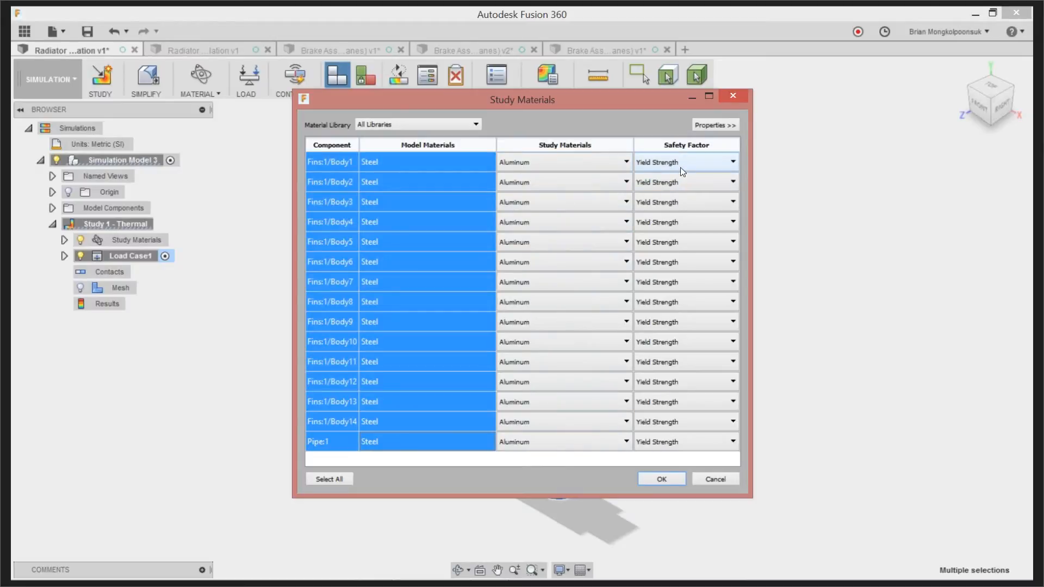
pyautogui.click(661, 480)
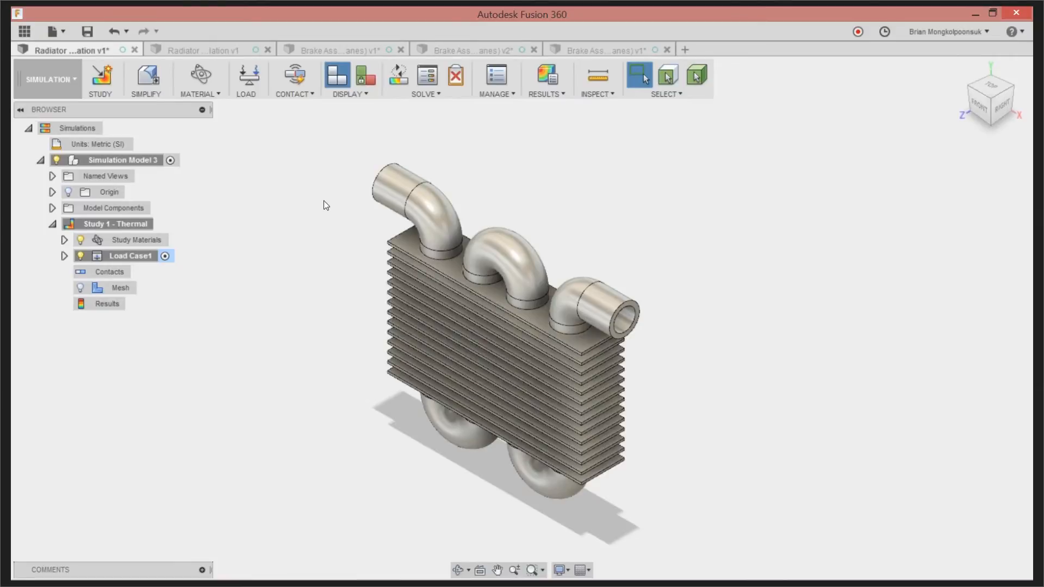
# Start an Applied Temperature load with the fins hidden, and select the inner faces along the whole pipe
pyautogui.click(248, 80)
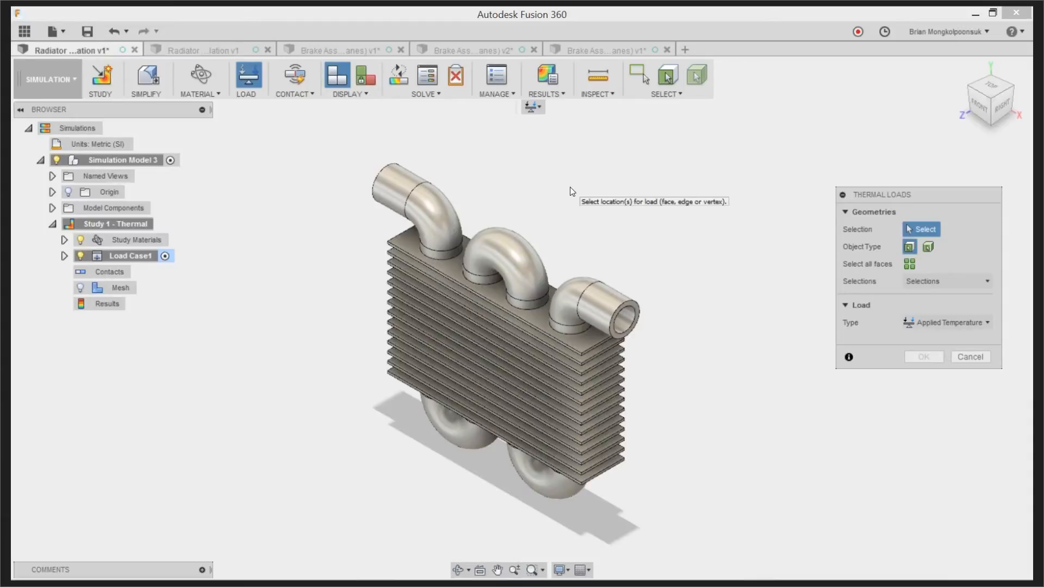
pyautogui.click(52, 209)
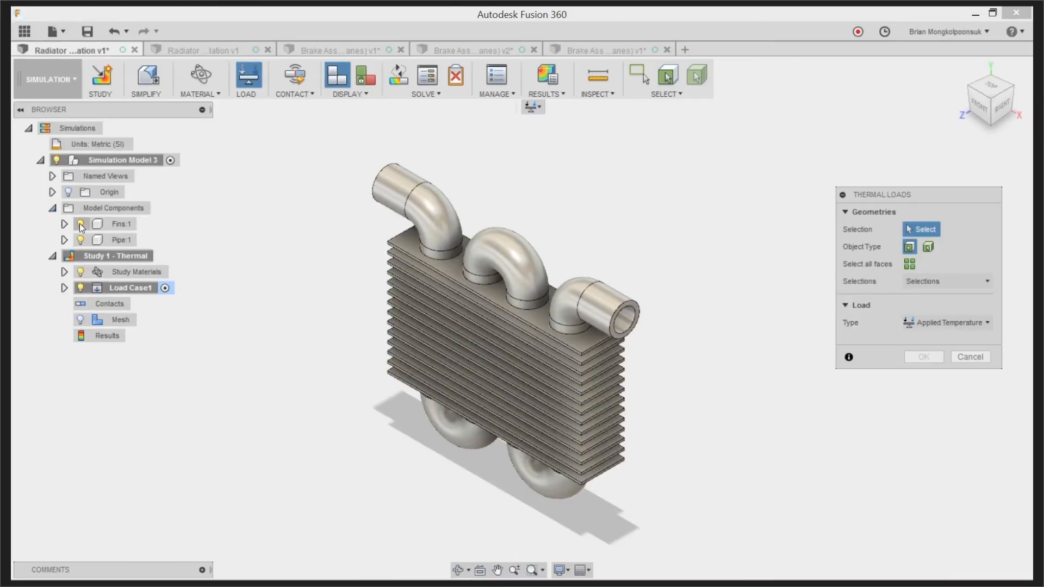
pyautogui.click(80, 223)
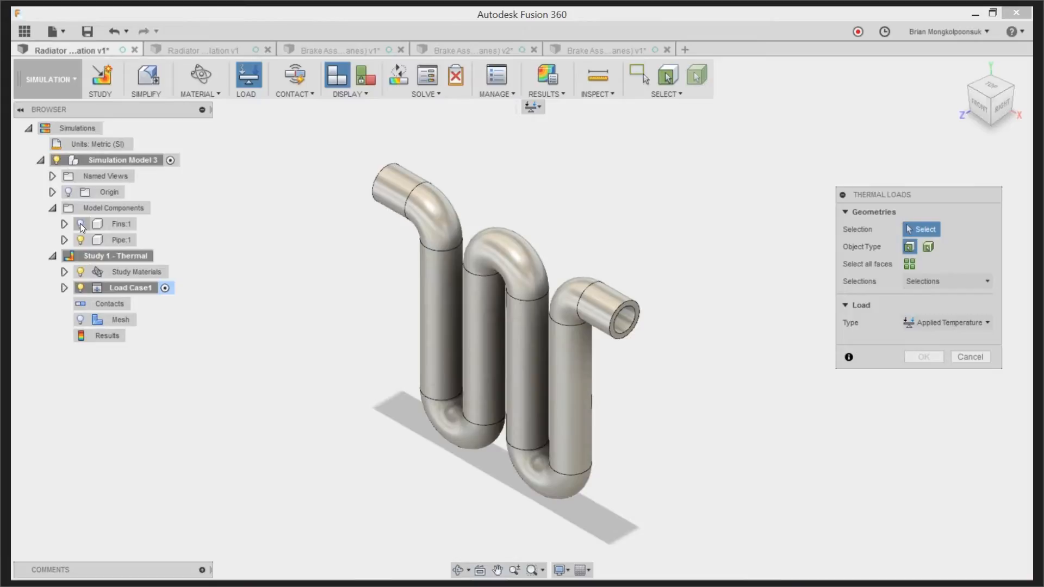
pyautogui.click(996, 108)
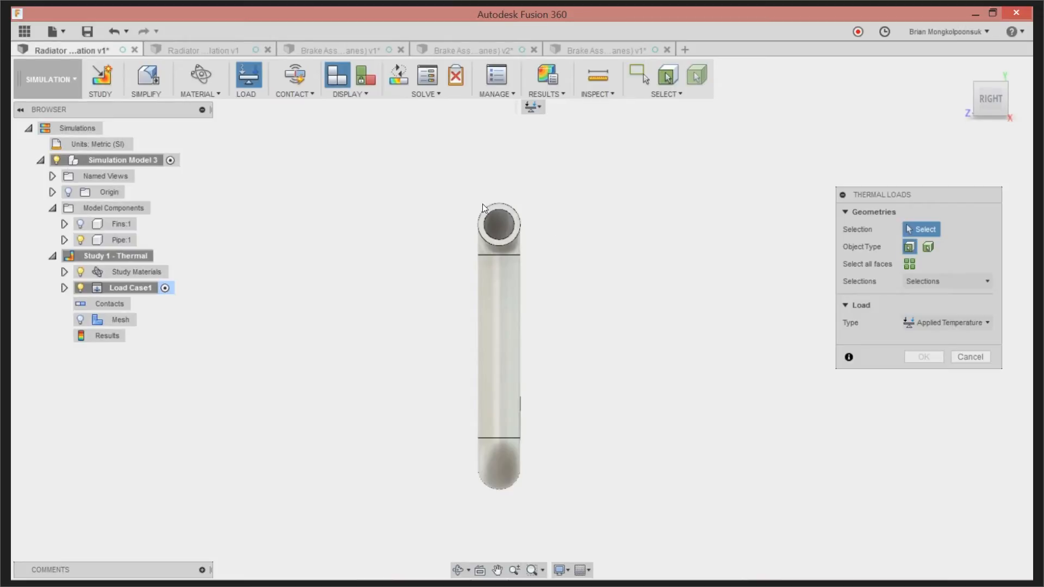
pyautogui.click(519, 515)
pyautogui.keyDown('shift'); pyautogui.moveTo(569, 422); pyautogui.dragTo(641, 426, button='middle'); pyautogui.keyUp('shift')
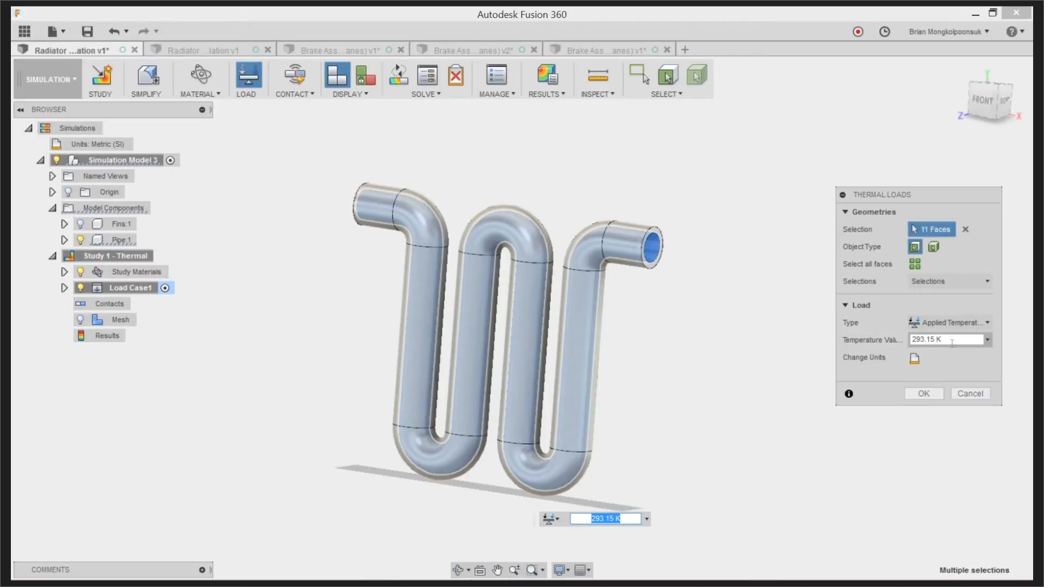
# Switch the load's temperature unit to C, edit the temperature value and apply the load to the pipe's inner faces
pyautogui.click(914, 358)
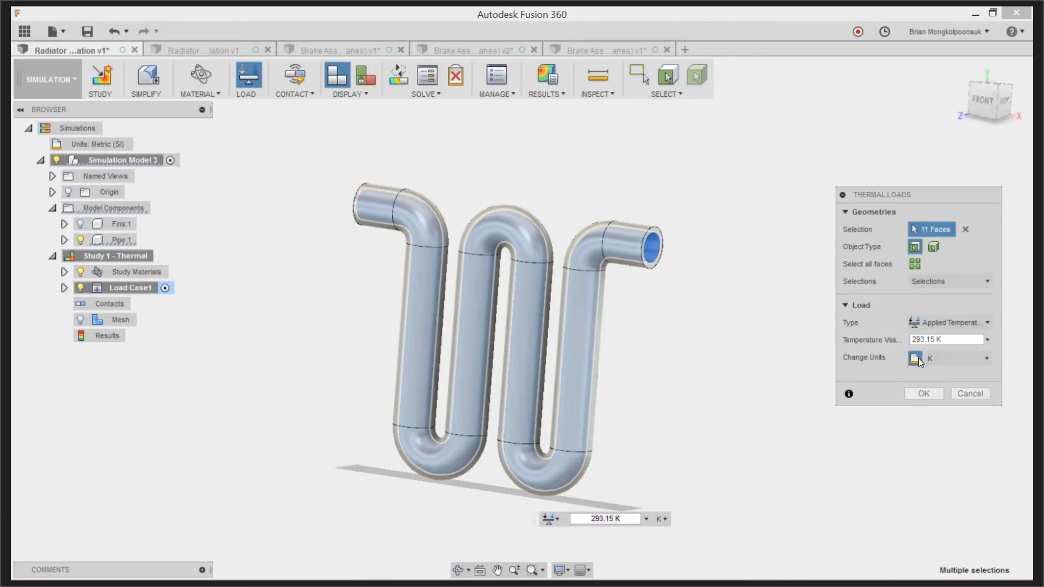
pyautogui.click(941, 359)
pyautogui.click(941, 386)
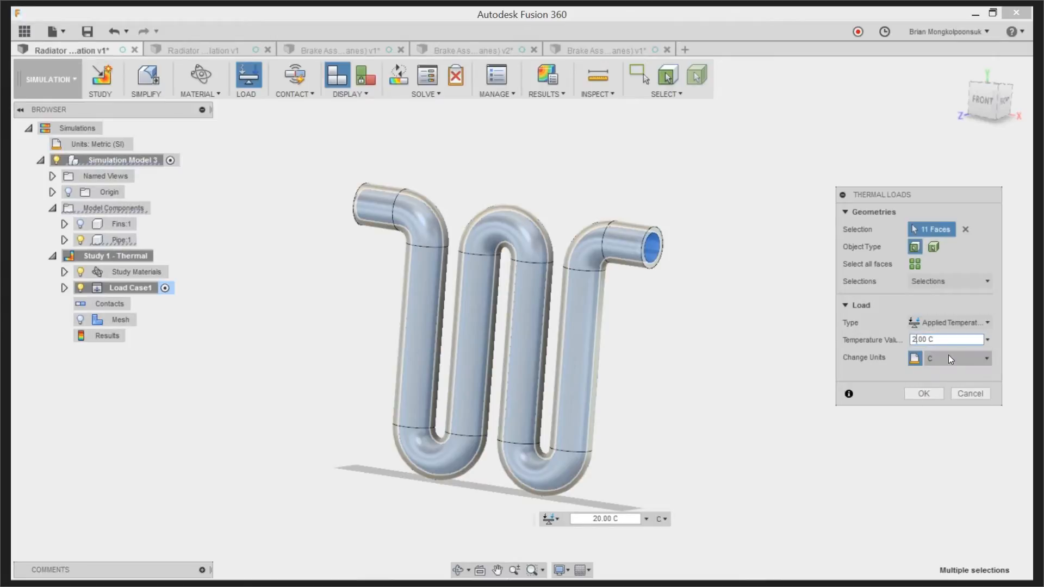
pyautogui.press('Delete')
pyautogui.click(924, 393)
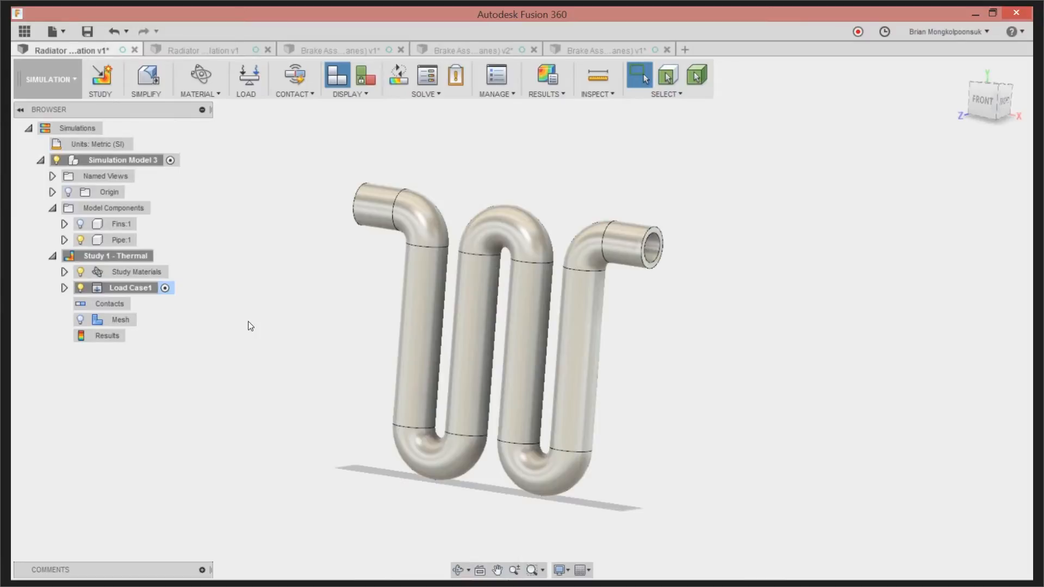
# Show the Fins component and hide the Pipe component to expose the stack of fins with its holes
pyautogui.click(81, 224)
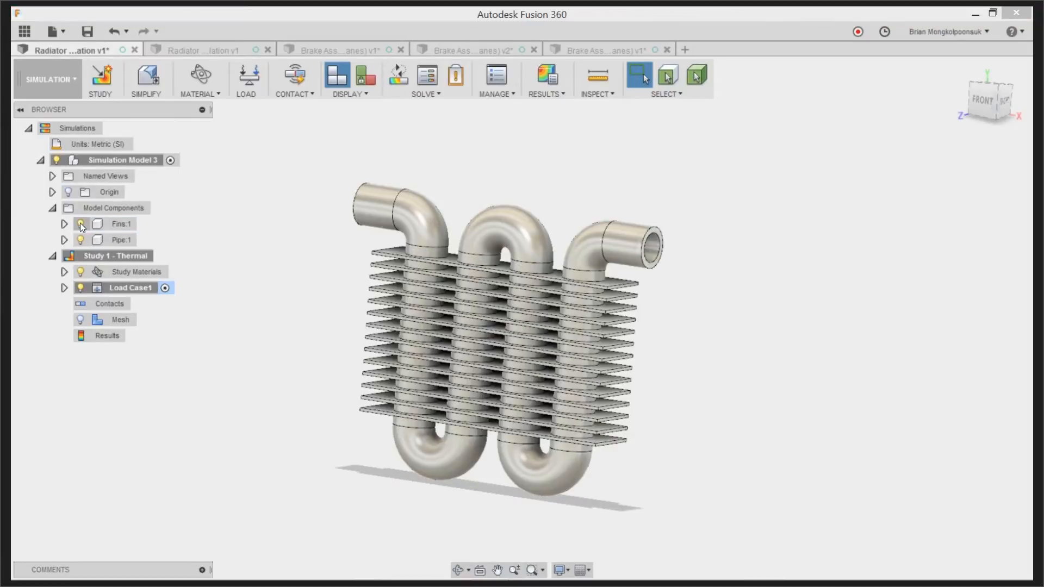
pyautogui.click(80, 239)
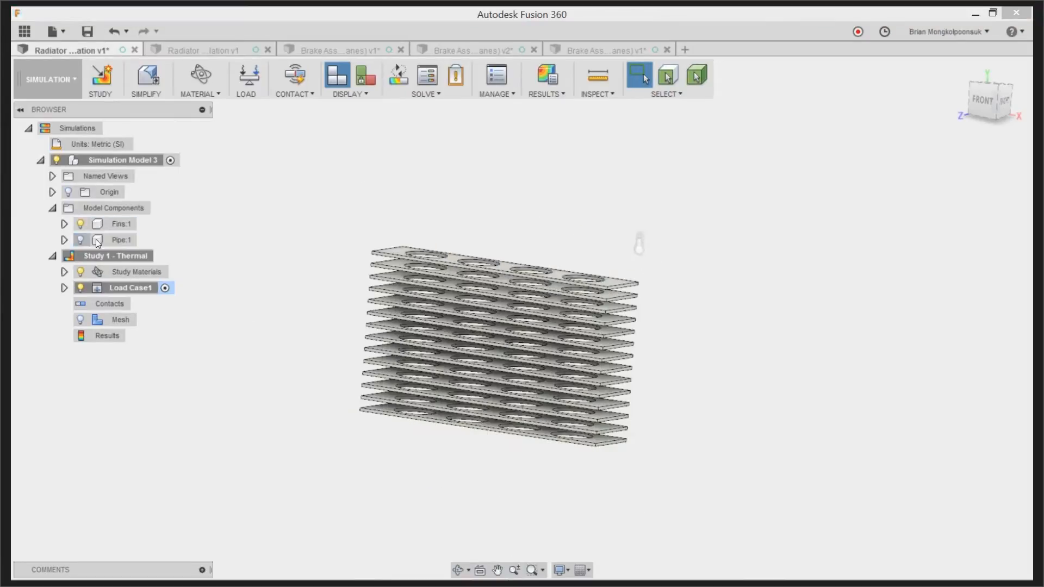
pyautogui.keyDown('shift'); pyautogui.moveTo(697, 283); pyautogui.dragTo(640, 317, button='middle'); pyautogui.keyUp('shift')
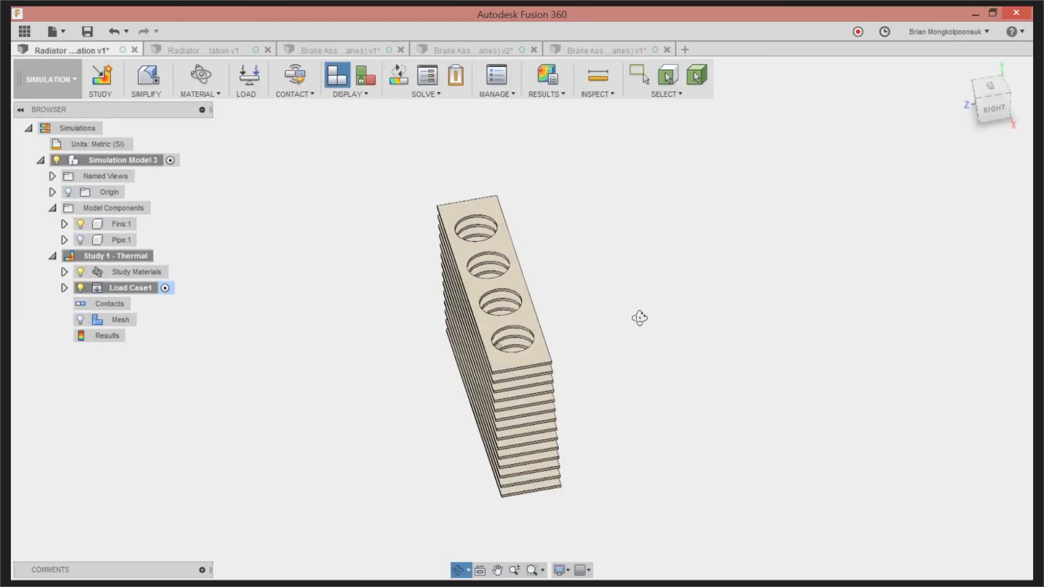
pyautogui.click(990, 87)
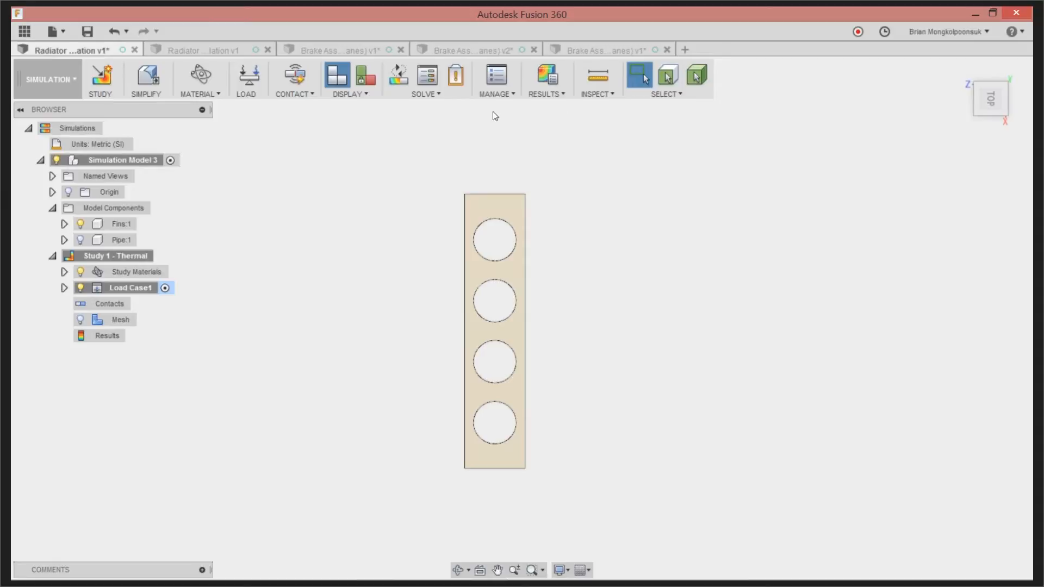
# Start a Convection thermal load and select all faces of the fins except the cylindrical walls of the pipe holes
pyautogui.click(250, 81)
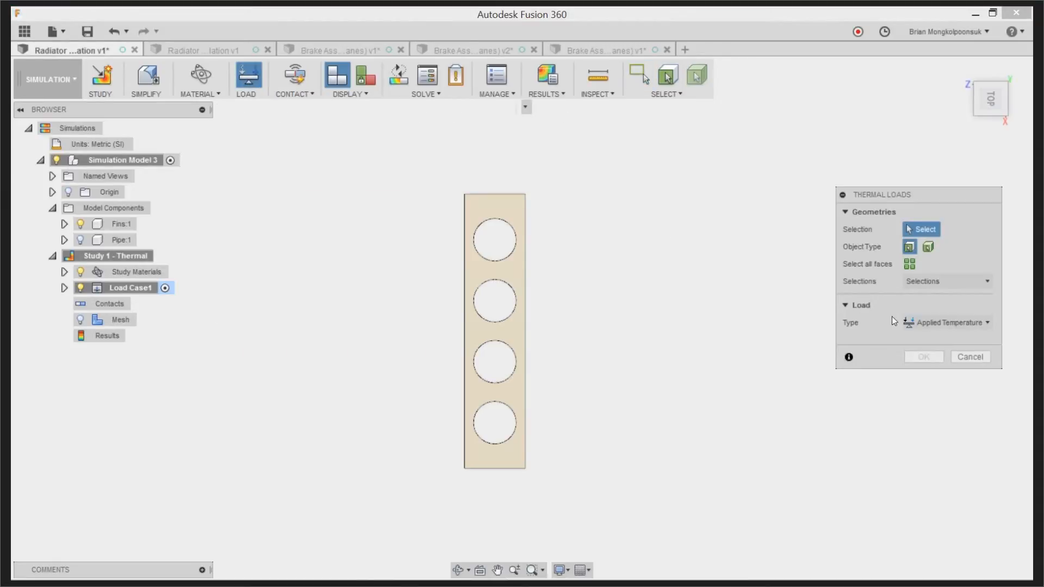
pyautogui.click(920, 324)
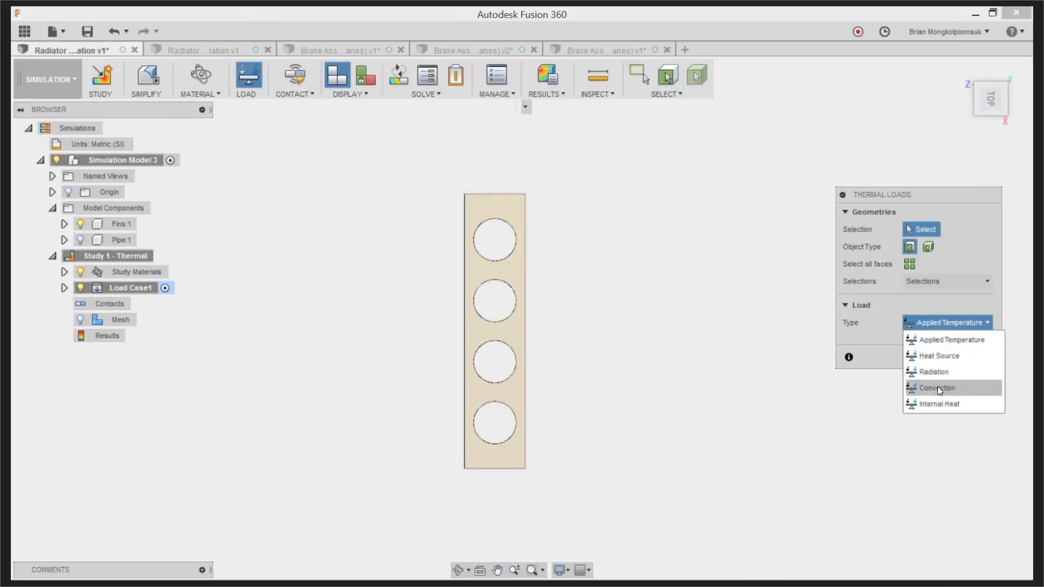
pyautogui.click(937, 388)
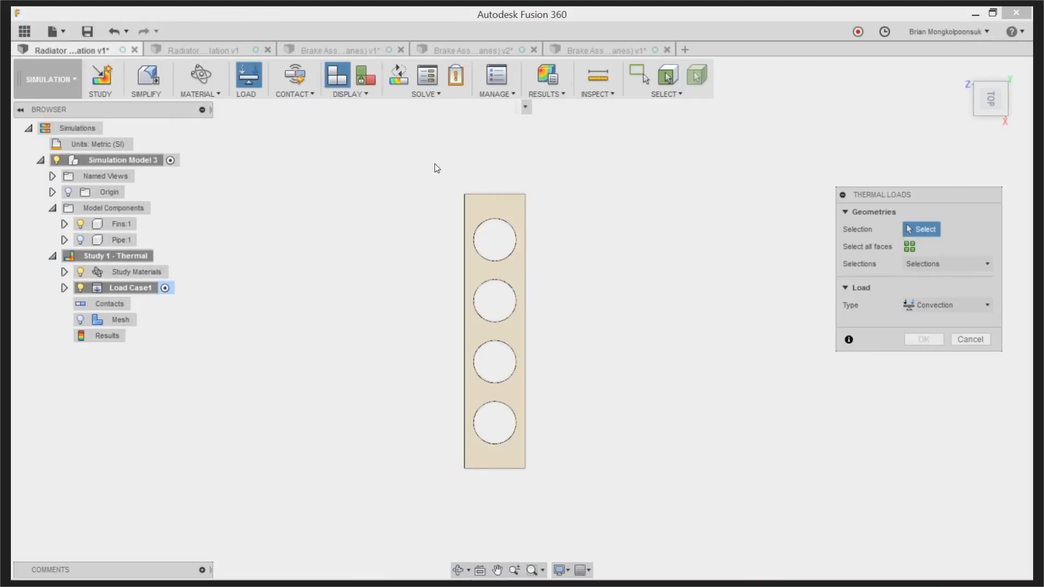
pyautogui.moveTo(435, 164); pyautogui.dragTo(583, 500)
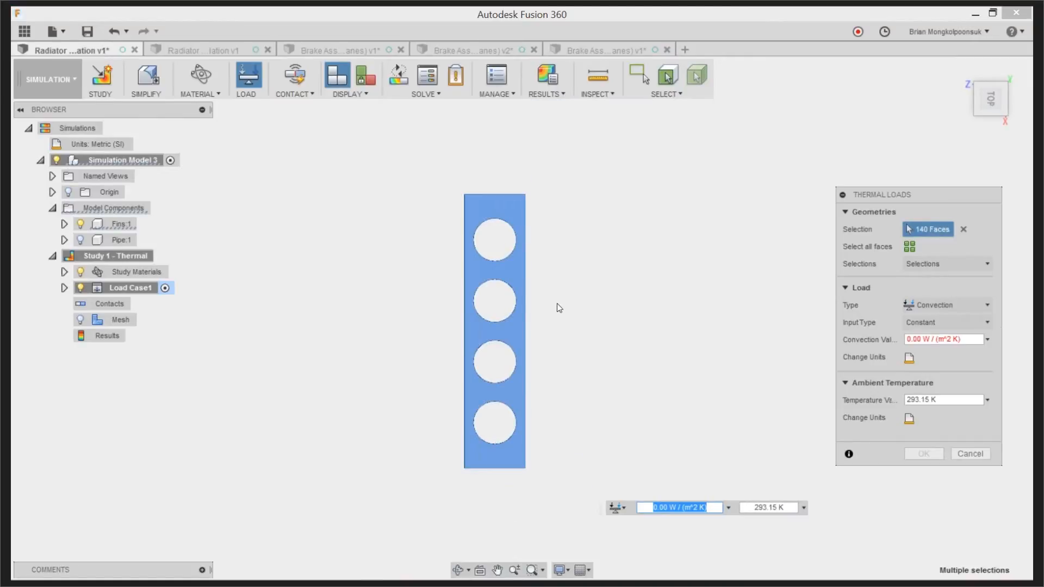
pyautogui.moveTo(469, 211); pyautogui.dragTo(520, 452)
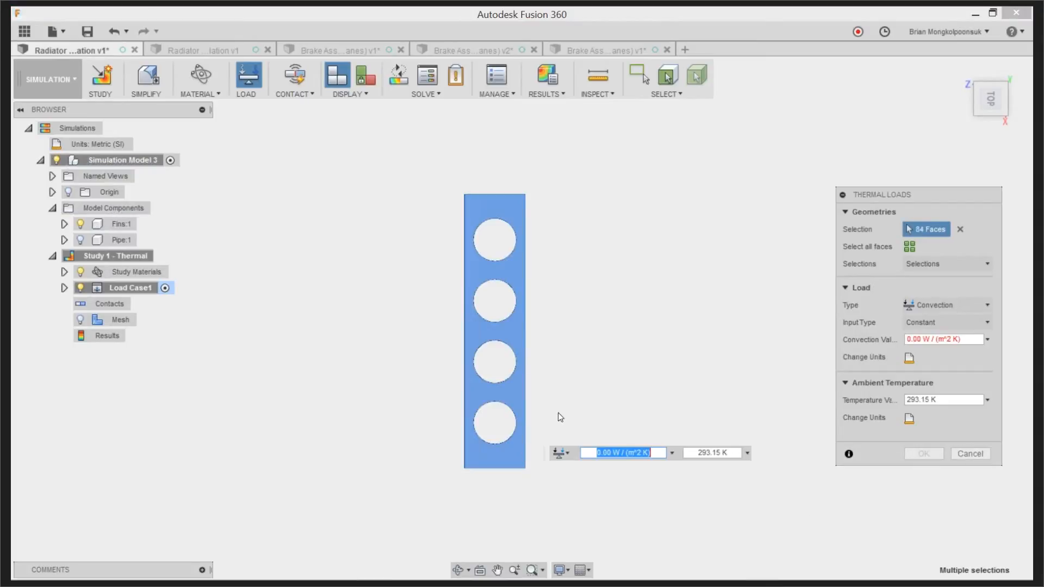
# Set the convection value to 5 W/(m^2 K) and apply the convection load to the selected fin faces
pyautogui.keyDown('shift'); pyautogui.moveTo(563, 409); pyautogui.dragTo(590, 307, button='middle'); pyautogui.keyUp('shift')
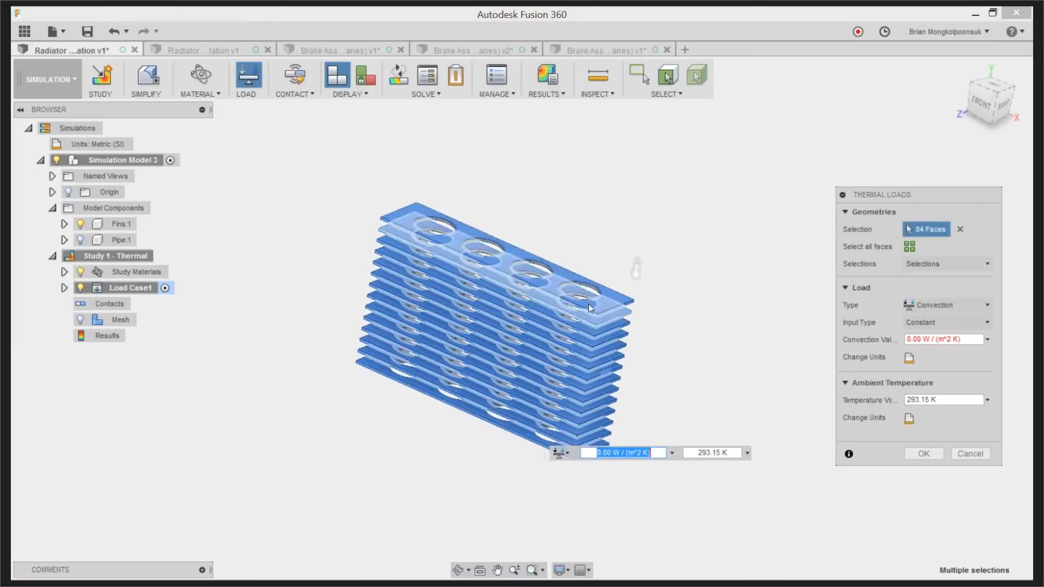
pyautogui.scroll(6, 586, 298)
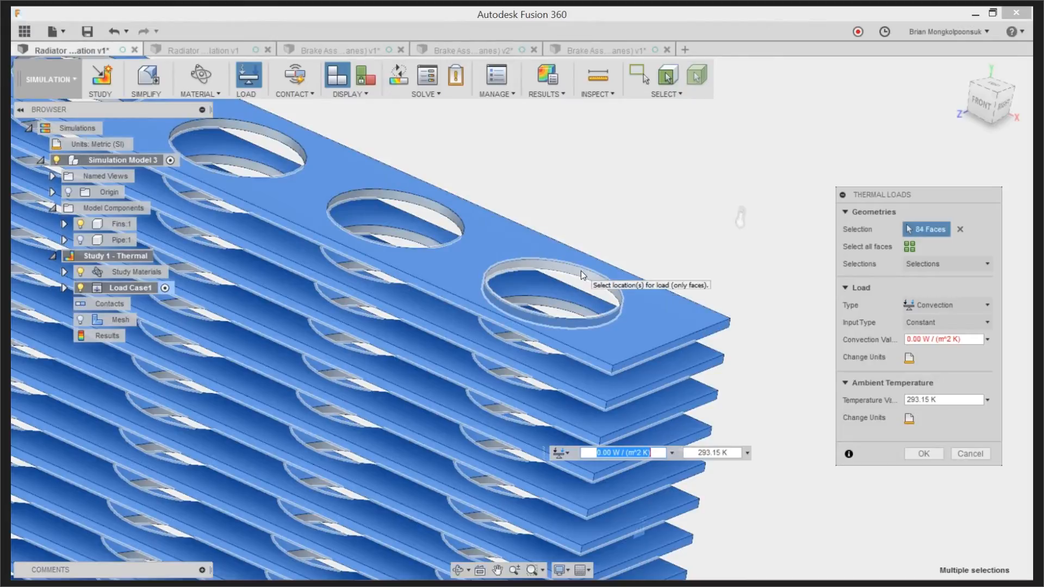
pyautogui.scroll(-3, 633, 223)
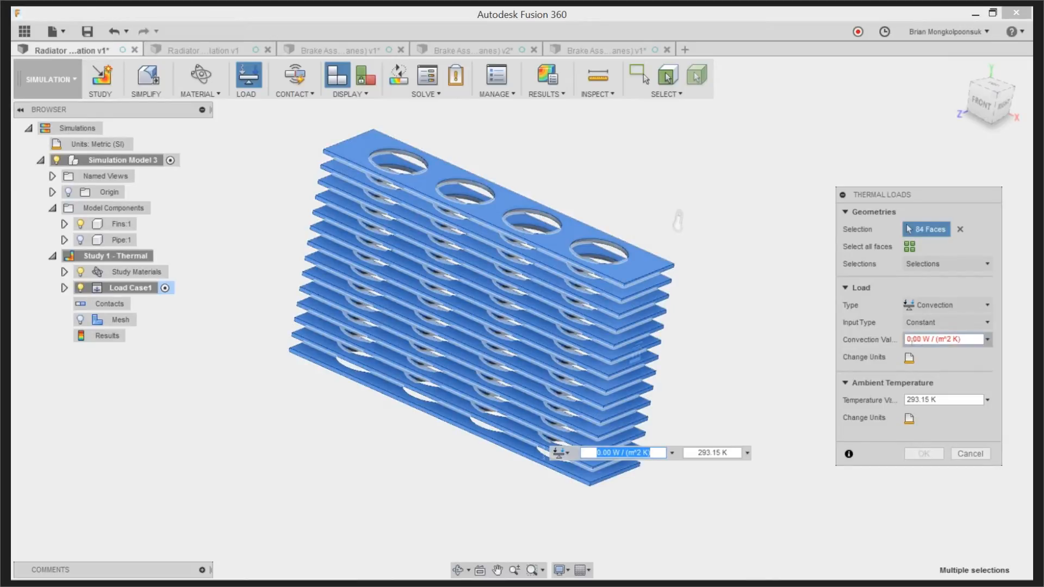
pyautogui.click(909, 339)
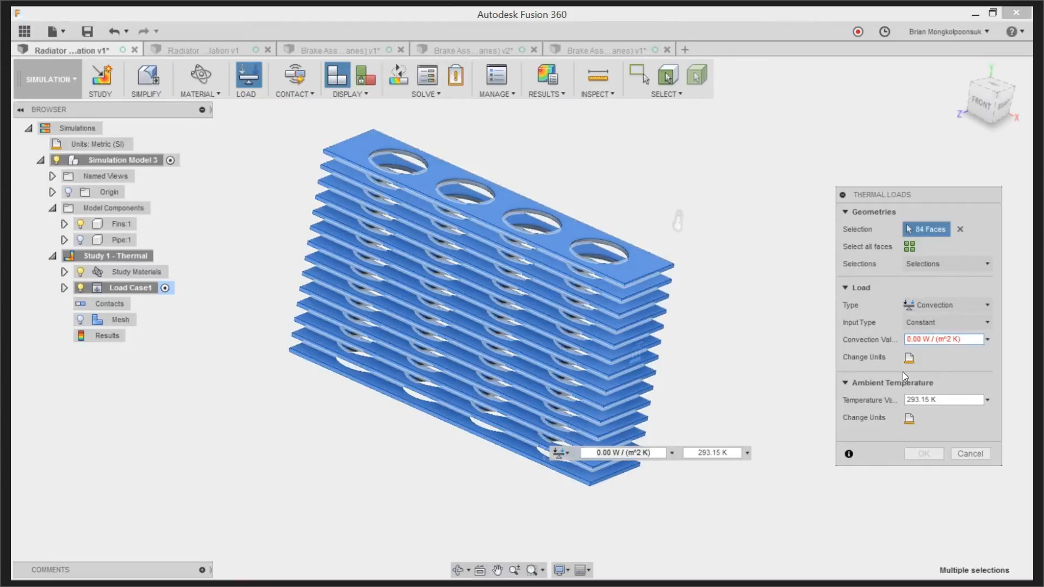
pyautogui.press('BackSpace')
pyautogui.write('5')
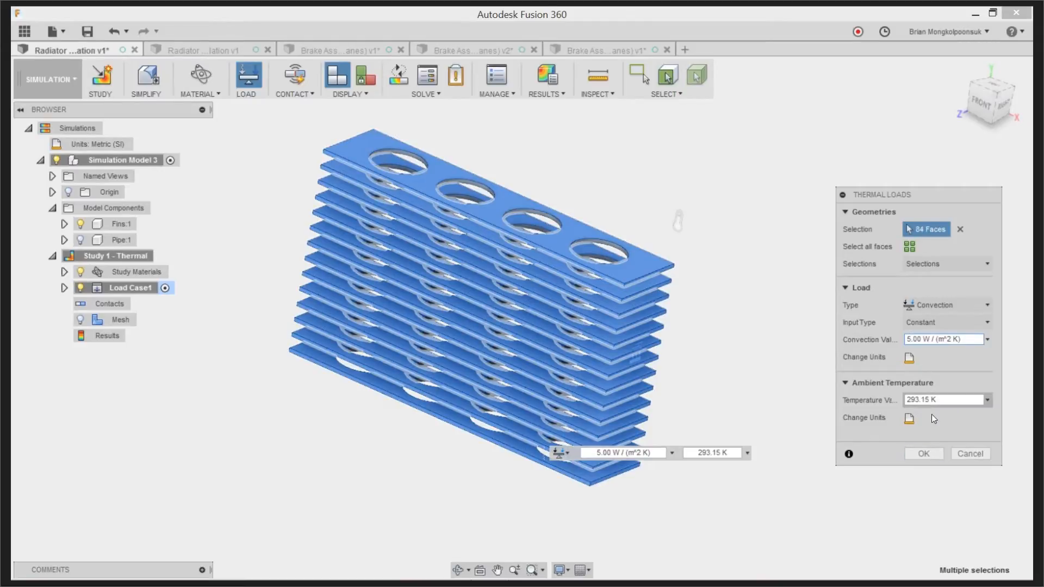
pyautogui.click(921, 454)
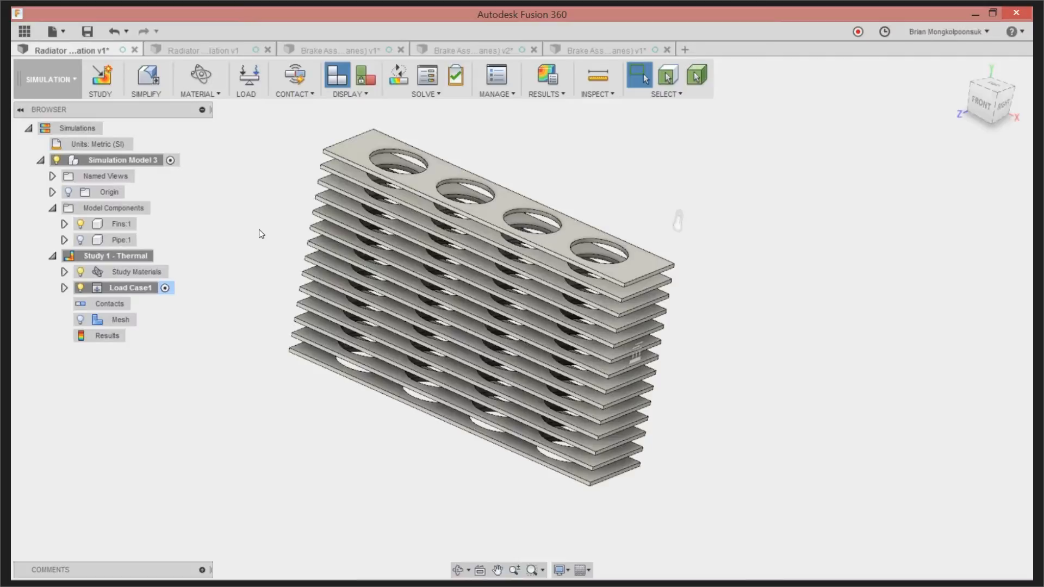
# Add a Radiation thermal load with emissivity 1.00 to all fin faces except the cylindrical walls of the pipe holes
pyautogui.click(249, 83)
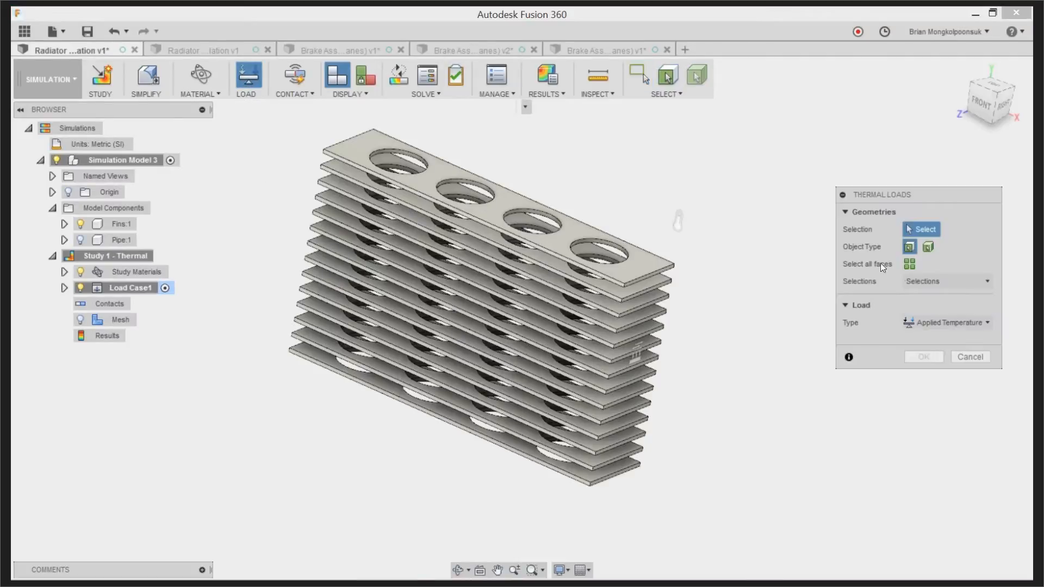
pyautogui.click(931, 323)
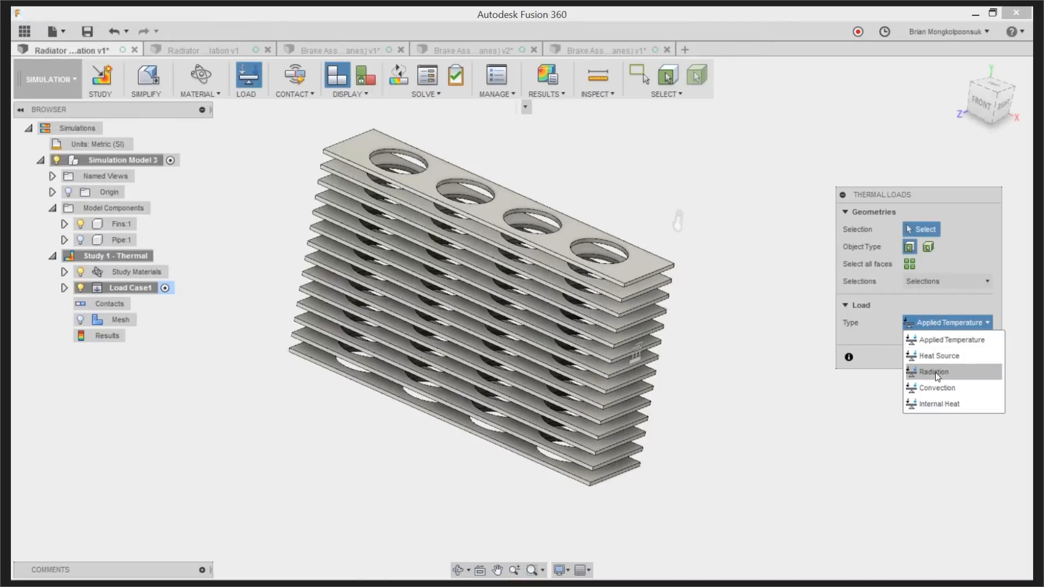
pyautogui.click(934, 373)
pyautogui.keyDown('shift'); pyautogui.moveTo(793, 315); pyautogui.dragTo(756, 304, button='middle'); pyautogui.keyUp('shift')
pyautogui.click(989, 87)
pyautogui.moveTo(425, 107); pyautogui.dragTo(542, 445)
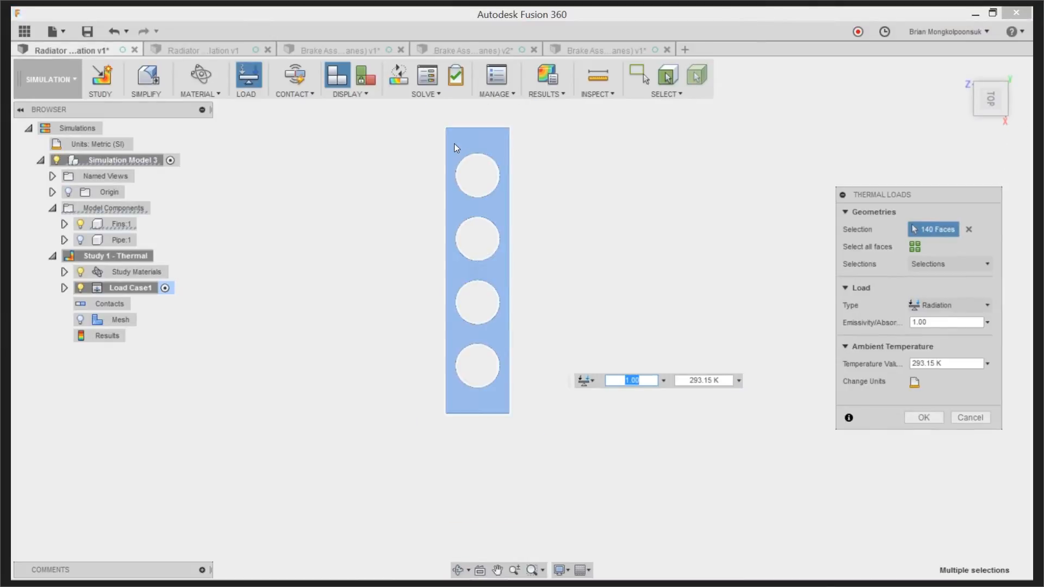
pyautogui.moveTo(476, 265); pyautogui.dragTo(505, 393)
pyautogui.keyDown('shift'); pyautogui.moveTo(506, 394); pyautogui.dragTo(584, 208, button='middle'); pyautogui.keyUp('shift')
pyautogui.click(925, 418)
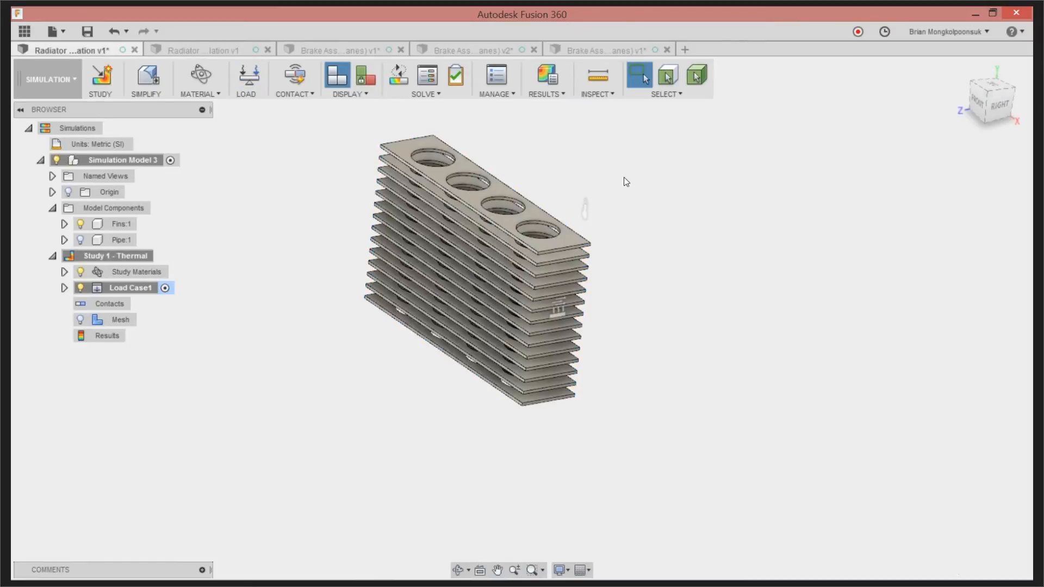
# List the individual loads of Load Case1 and show the Pipe component again
pyautogui.click(64, 288)
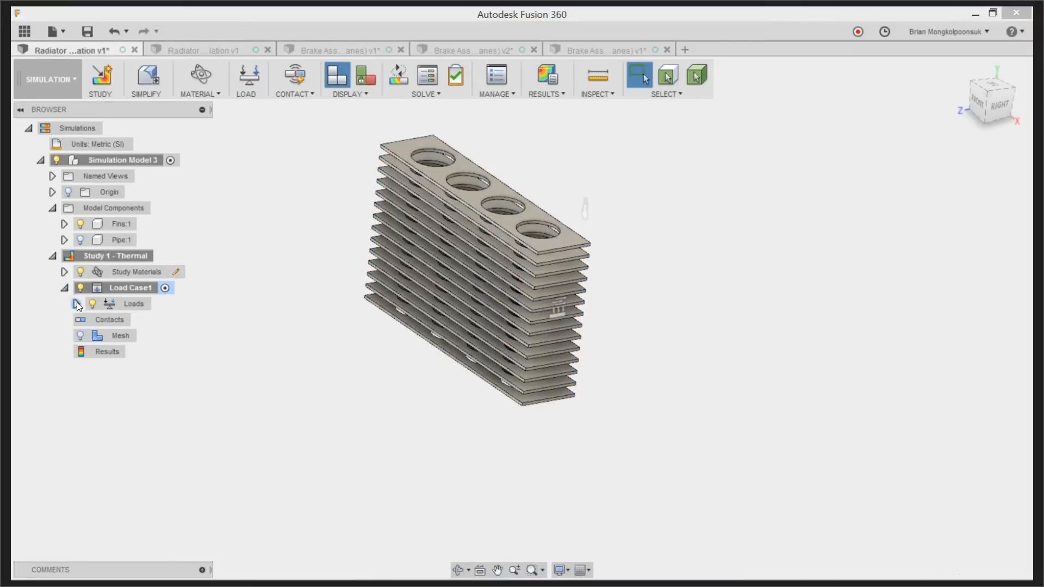
pyautogui.click(76, 304)
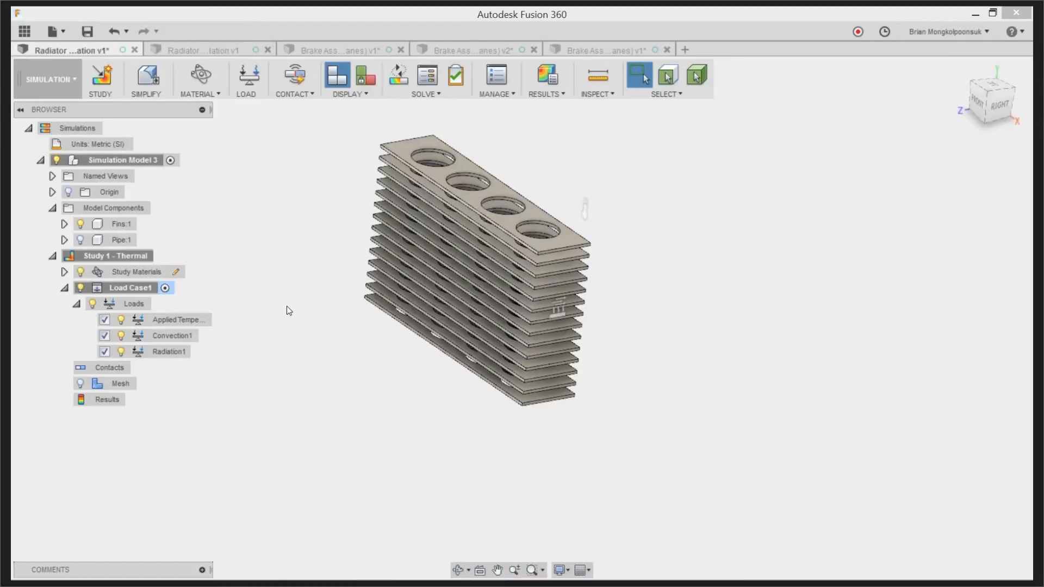
pyautogui.scroll(-1, 306, 319)
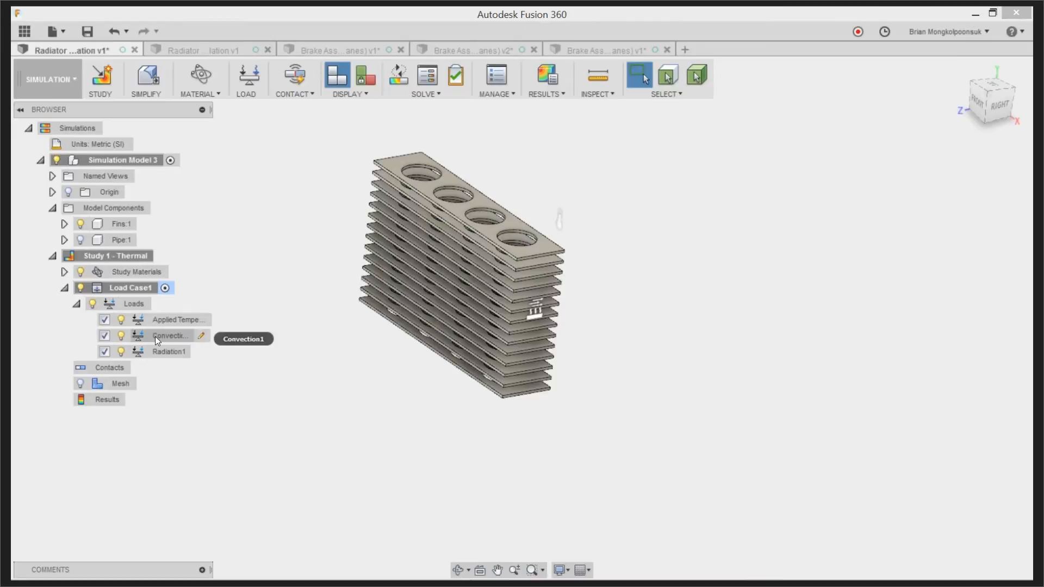
pyautogui.click(80, 240)
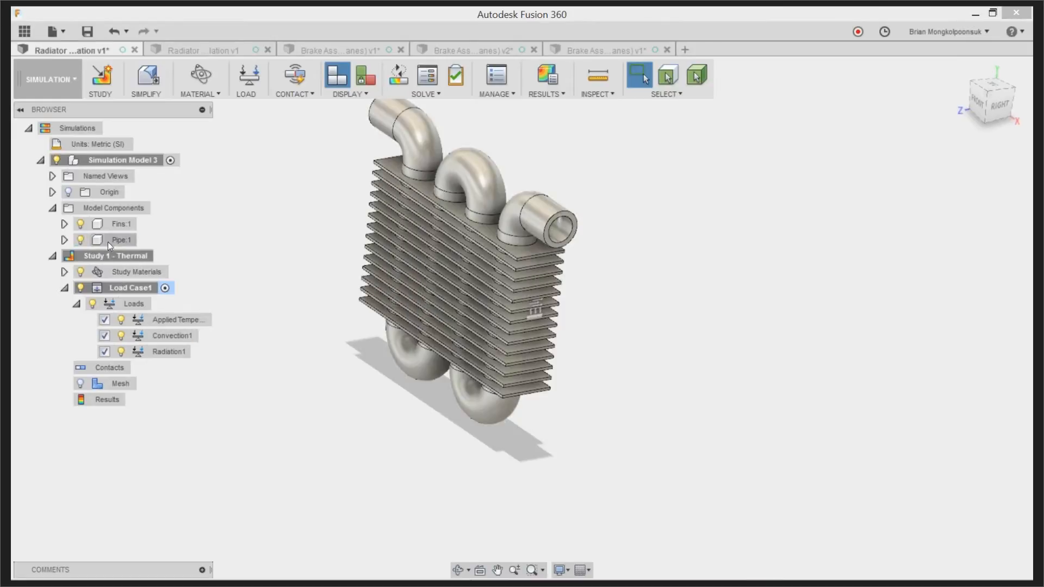
# Generate automatic contacts between the fins and the pipe with a 0.10 mm detection tolerance for solids
pyautogui.scroll(-1, 313, 333)
pyautogui.scroll(1, 257, 204)
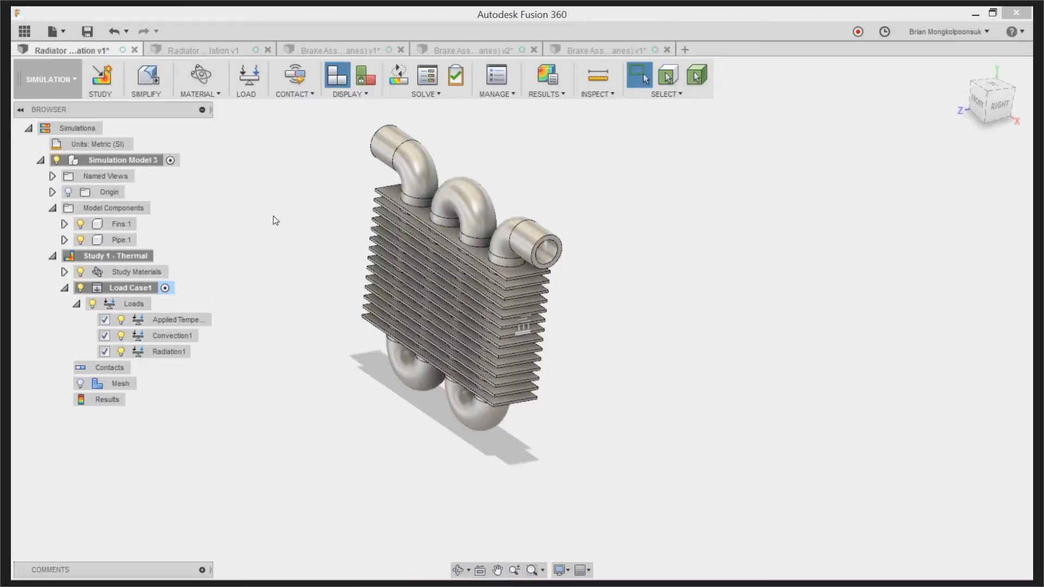
pyautogui.scroll(-1, 693, 363)
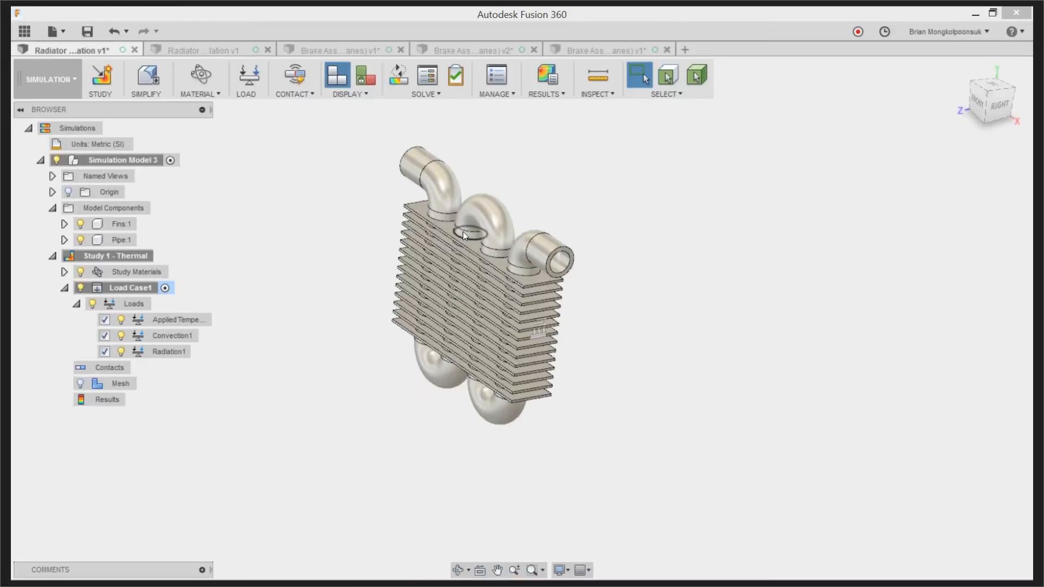
pyautogui.scroll(2, 467, 235)
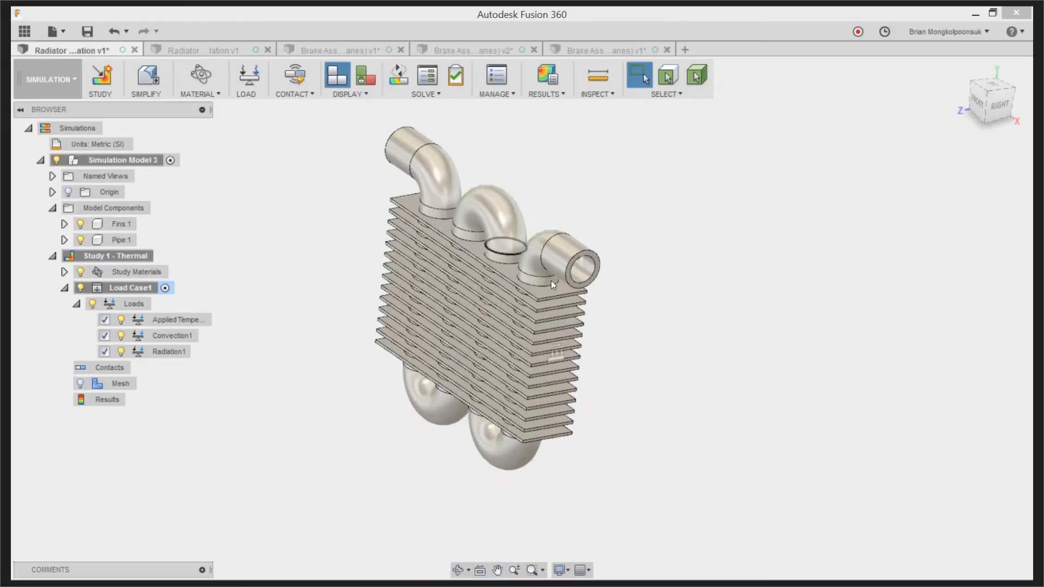
pyautogui.click(977, 103)
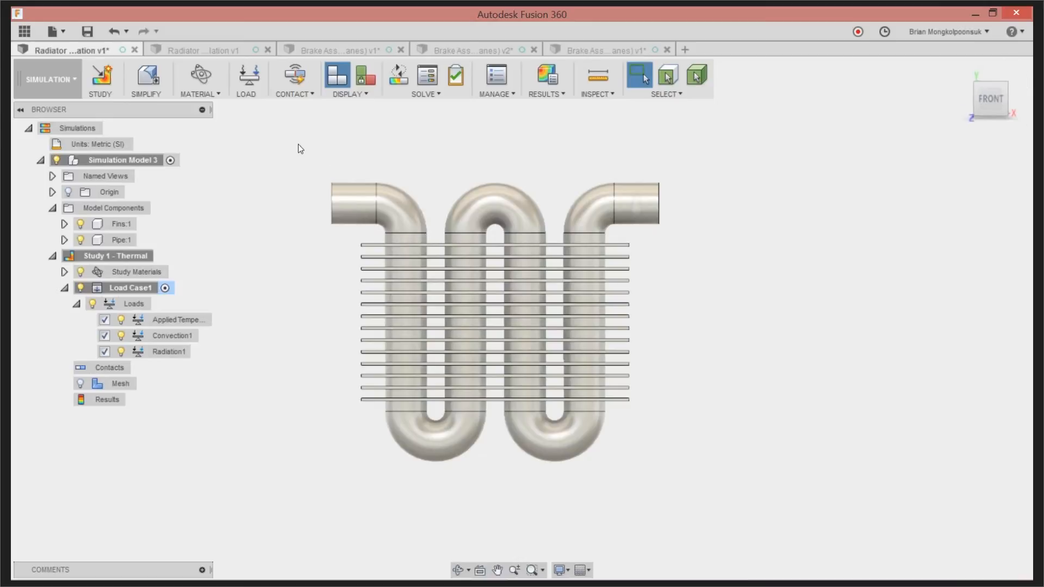
pyautogui.click(298, 77)
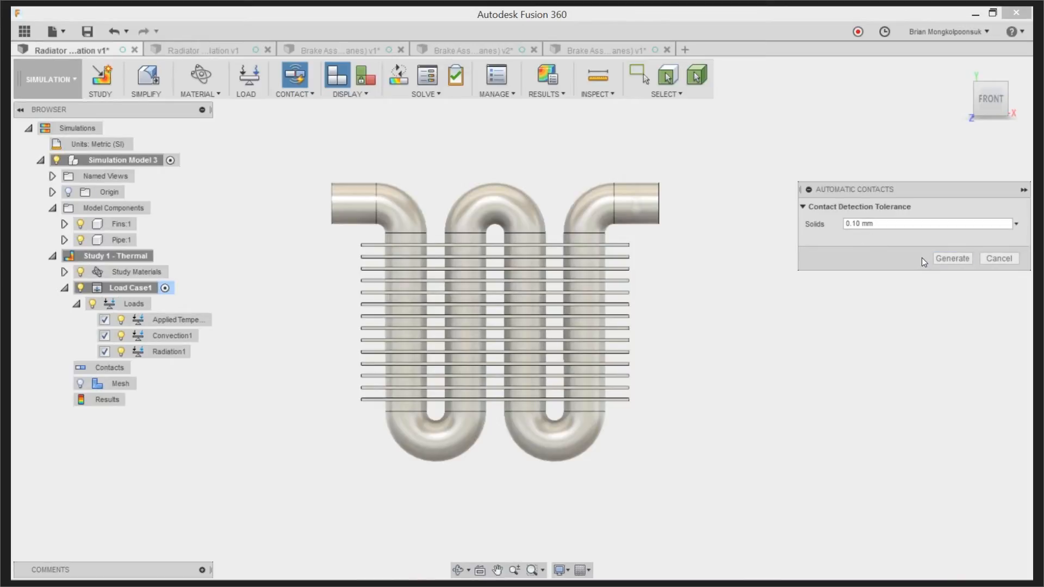
pyautogui.click(951, 258)
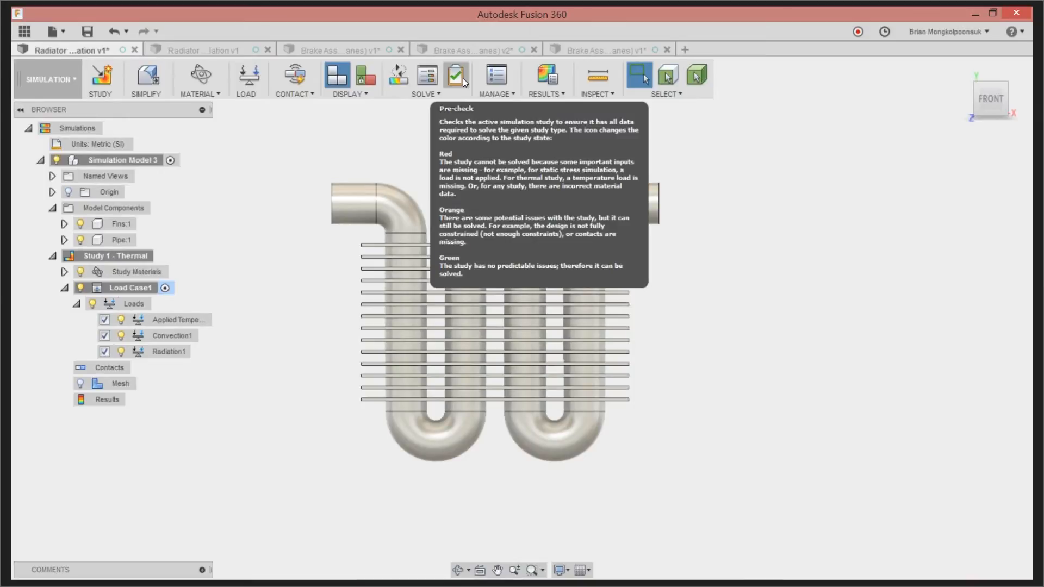
# Review the local and cloud solve options for the thermal study, leaving the cloud option chosen, and close without solving
pyautogui.click(398, 82)
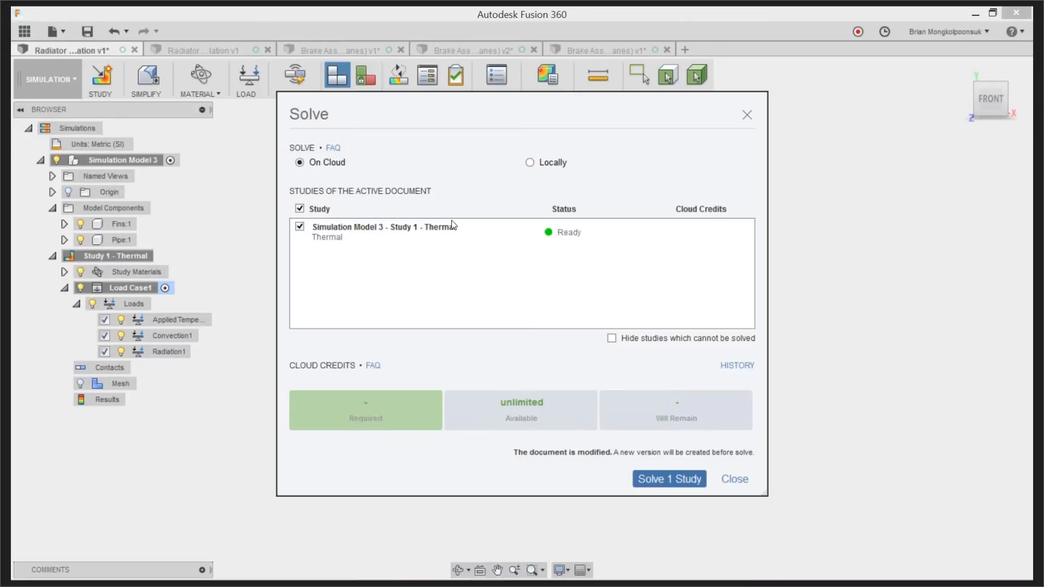
pyautogui.click(530, 164)
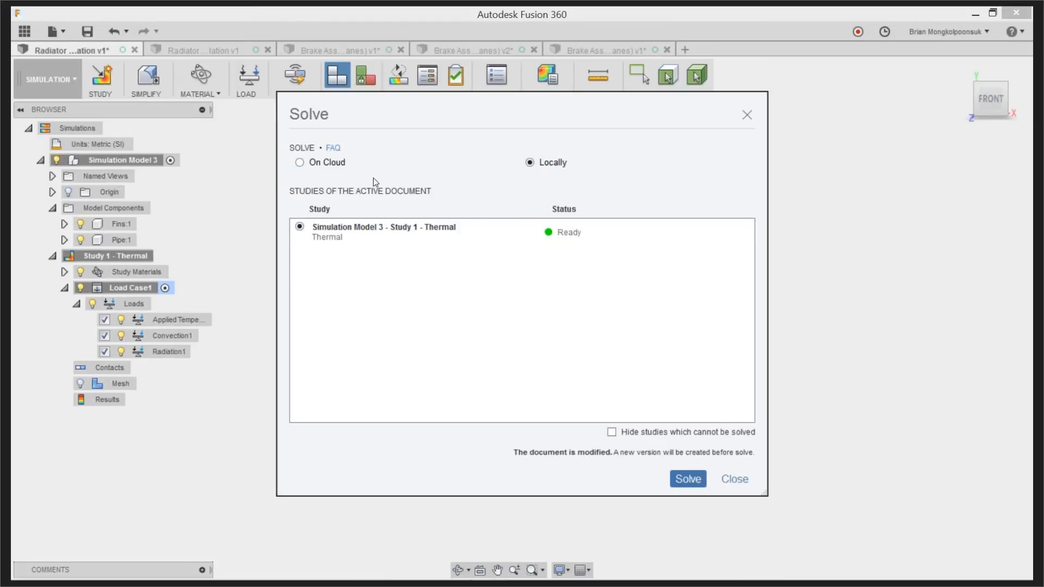
pyautogui.click(297, 164)
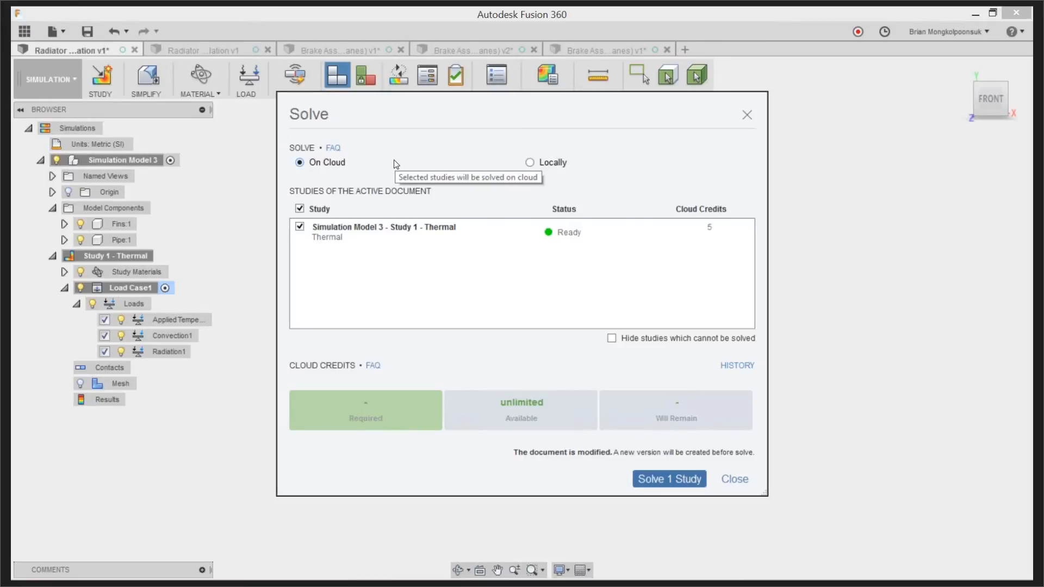
pyautogui.click(734, 480)
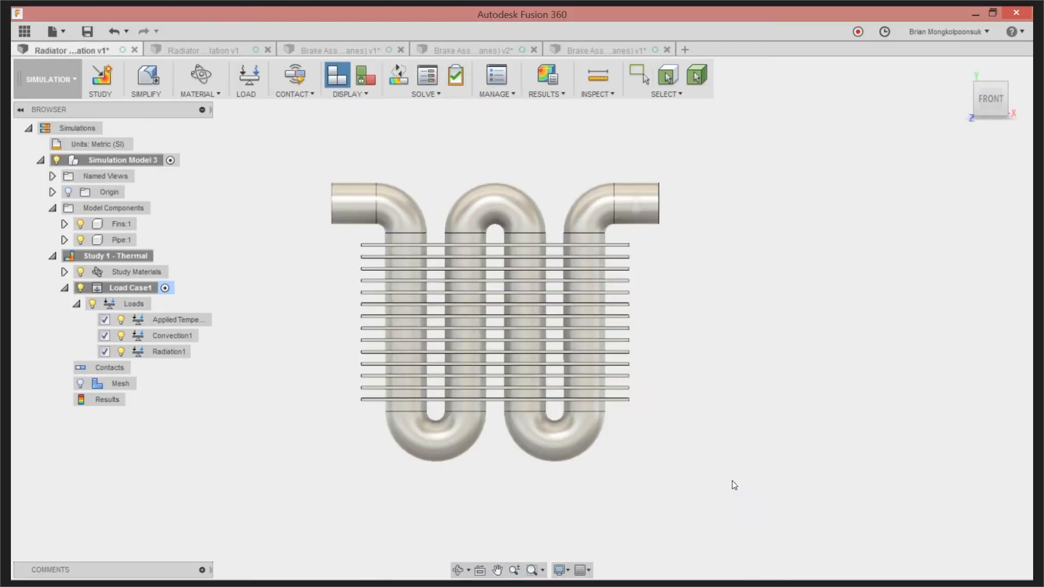
# Switch to the solved radiator document and place surface temperature probes on the top fin's middle, its corner and the middle pipe bend
pyautogui.click(214, 48)
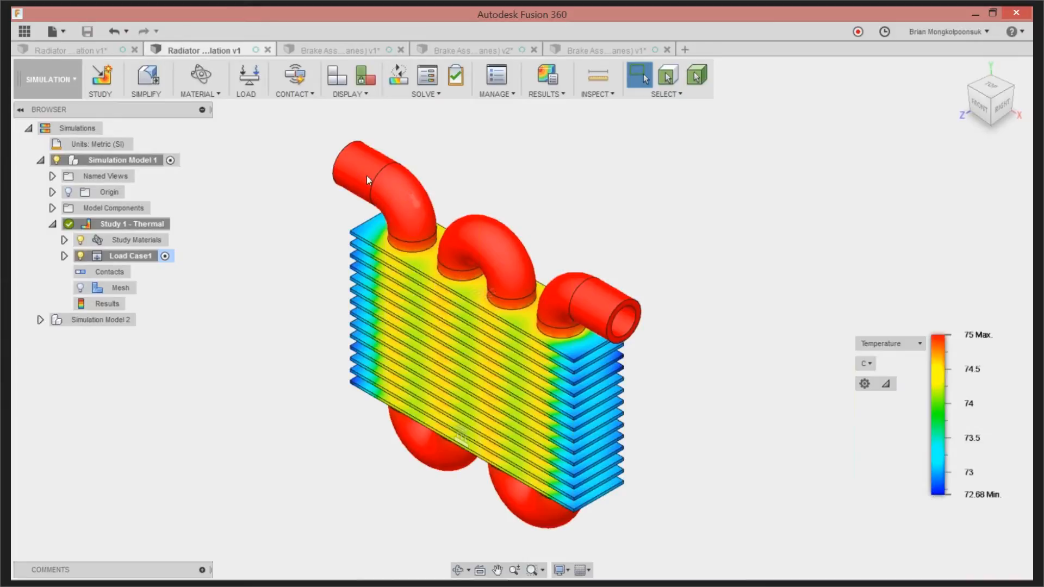
pyautogui.moveTo(963, 343)
pyautogui.click(559, 96)
pyautogui.click(605, 93)
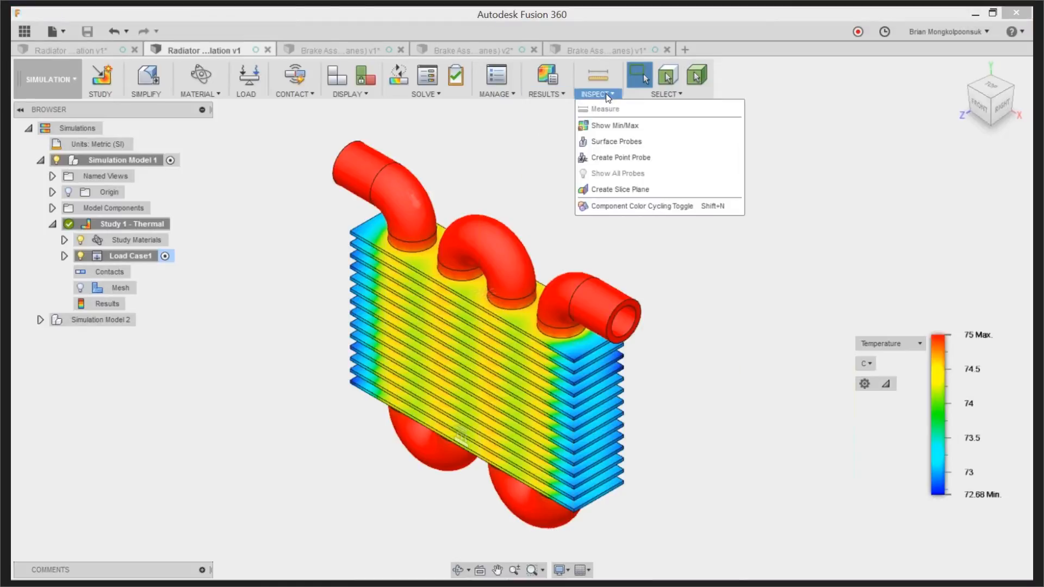
pyautogui.click(607, 143)
pyautogui.click(466, 291)
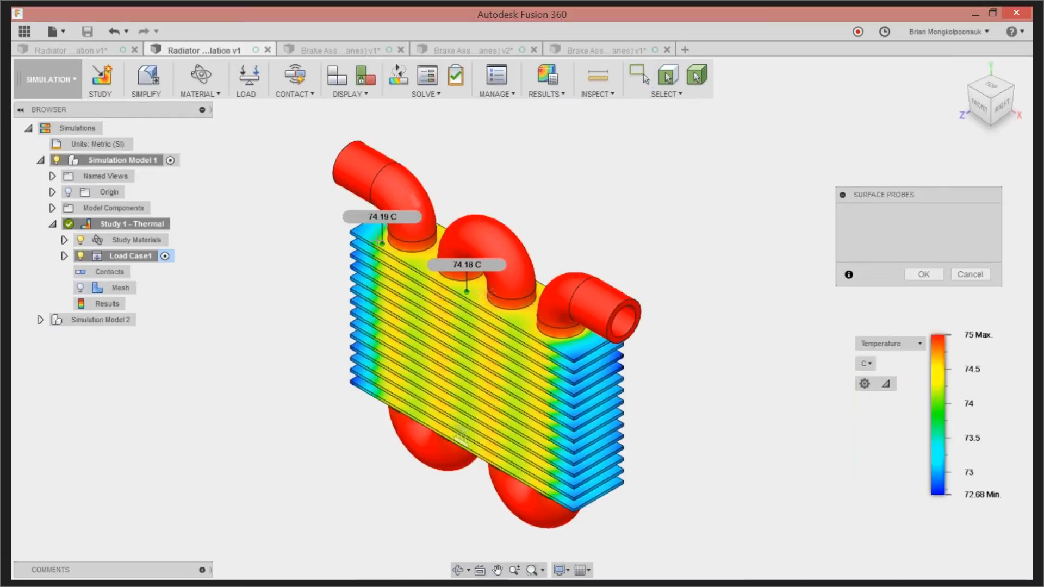
pyautogui.click(356, 232)
pyautogui.click(356, 232)
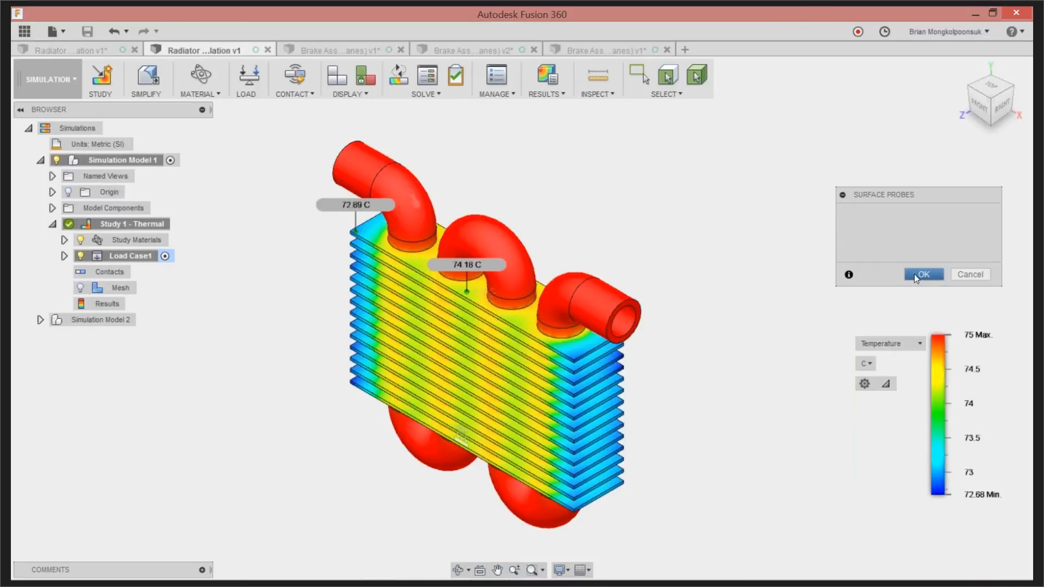
pyautogui.click(497, 240)
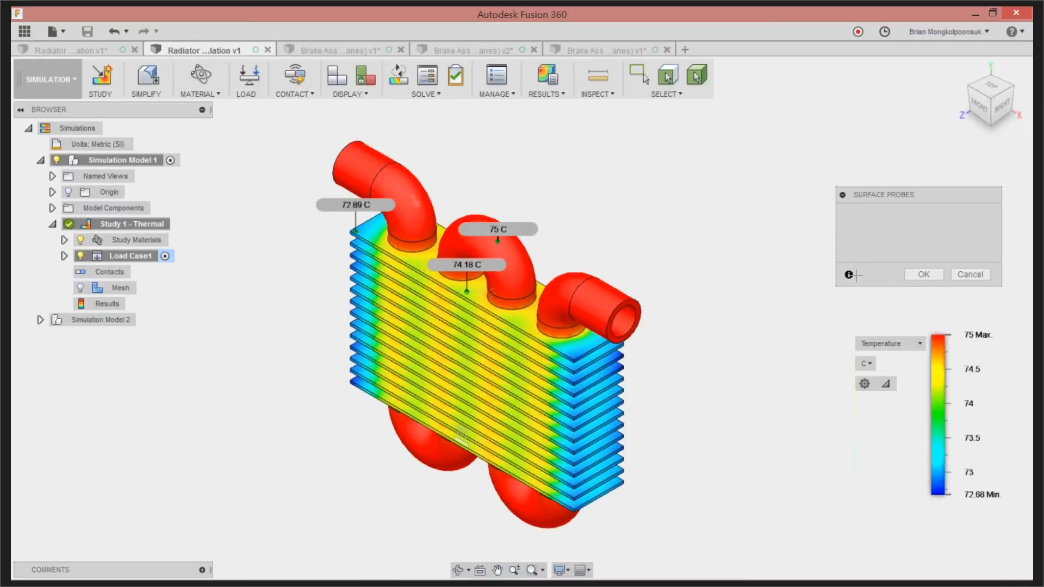
pyautogui.click(924, 274)
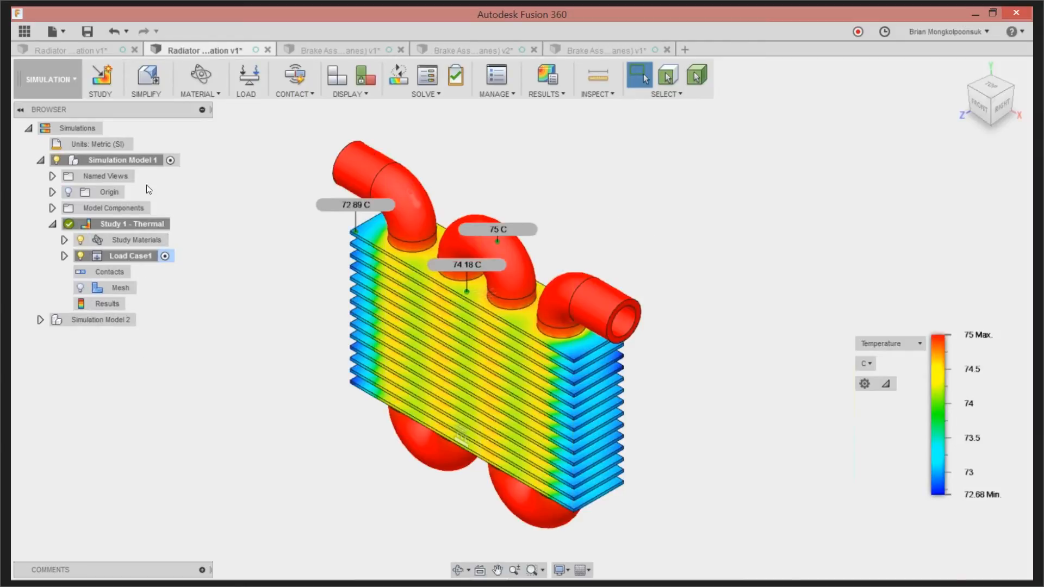
# Enter the Simplify environment and clone Simulation Model 1 together with its Study 1 - Thermal
pyautogui.click(148, 77)
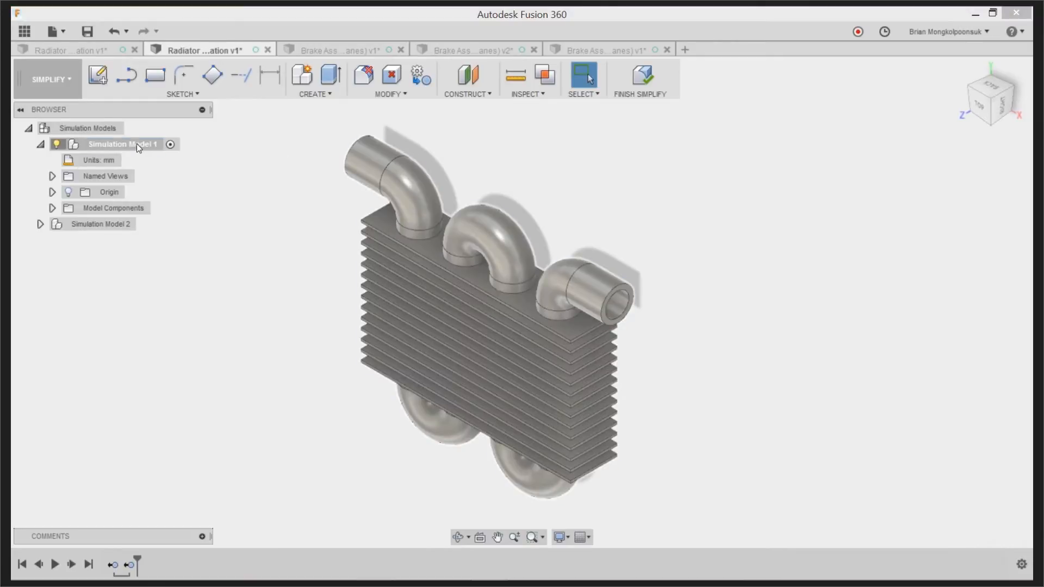
pyautogui.rightClick(136, 143)
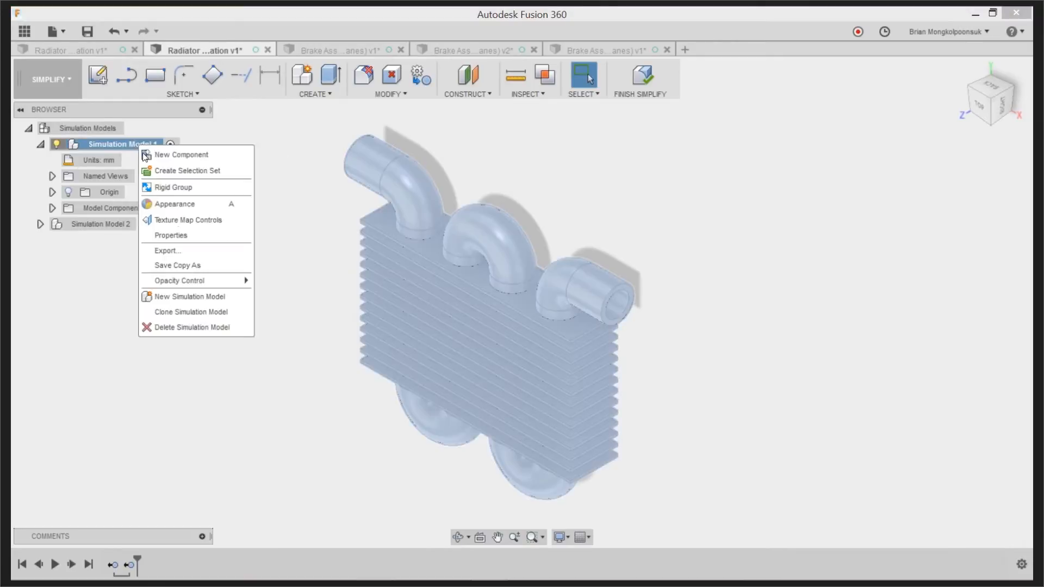
pyautogui.click(189, 314)
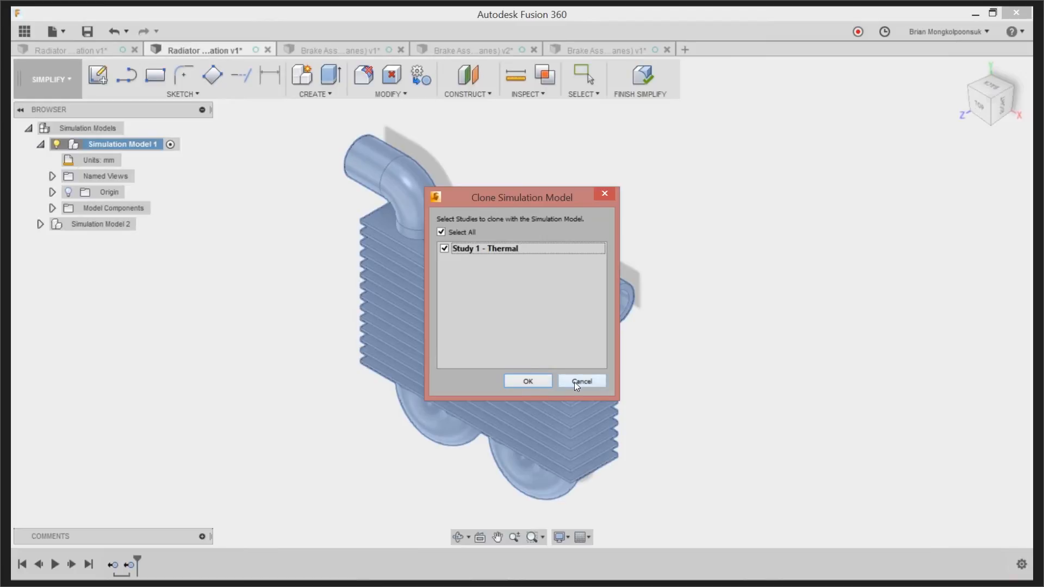
pyautogui.click(537, 384)
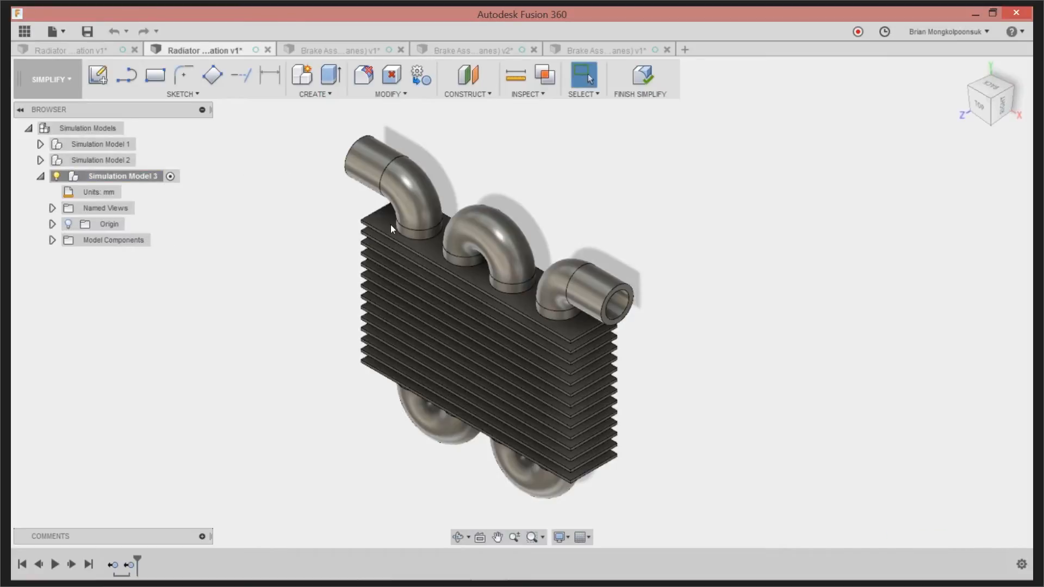
pyautogui.click(981, 108)
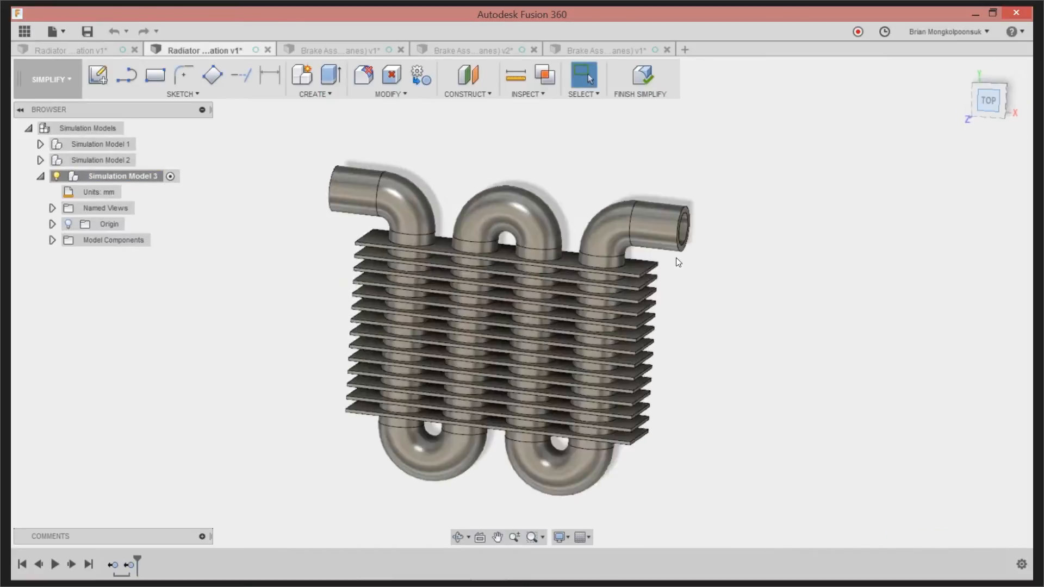
# Extrude the 14 fin end faces beside the pipe outlet outward by about 111.4 mm, joining the extensions to the fins
pyautogui.moveTo(611, 233); pyautogui.dragTo(647, 437)
pyautogui.keyDown('shift'); pyautogui.moveTo(675, 334); pyautogui.dragTo(625, 315, button='middle'); pyautogui.keyUp('shift')
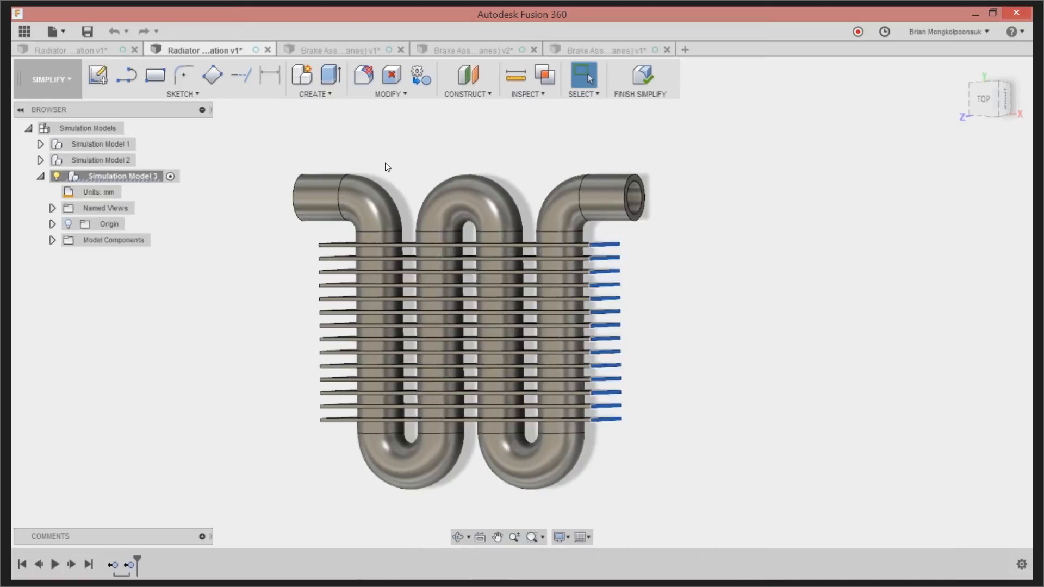
pyautogui.keyDown('shift'); pyautogui.moveTo(528, 273); pyautogui.dragTo(532, 296, button='middle'); pyautogui.keyUp('shift')
pyautogui.keyDown('shift'); pyautogui.moveTo(595, 294); pyautogui.dragTo(526, 191, button='middle'); pyautogui.keyUp('shift')
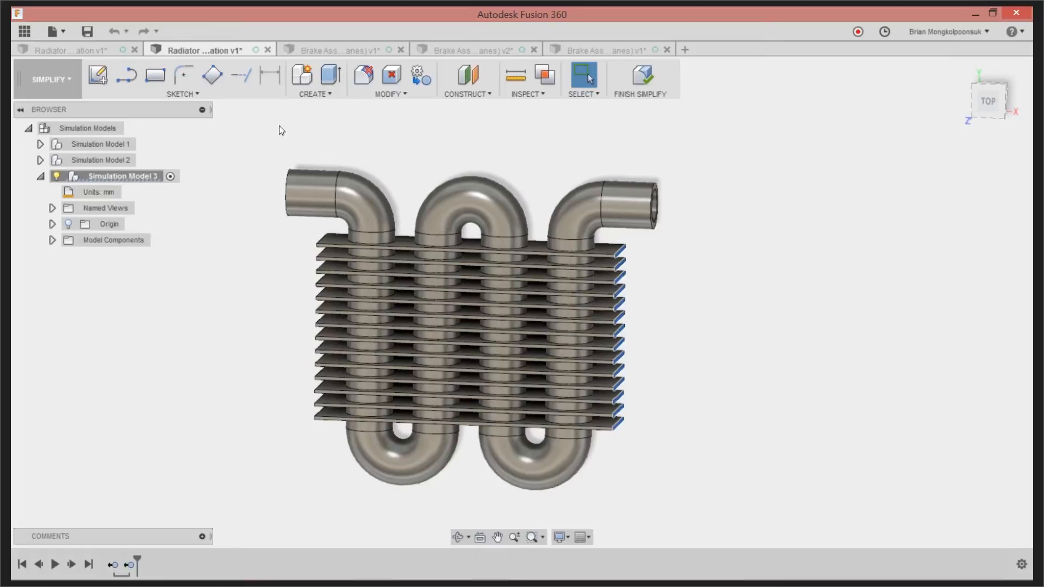
pyautogui.click(331, 76)
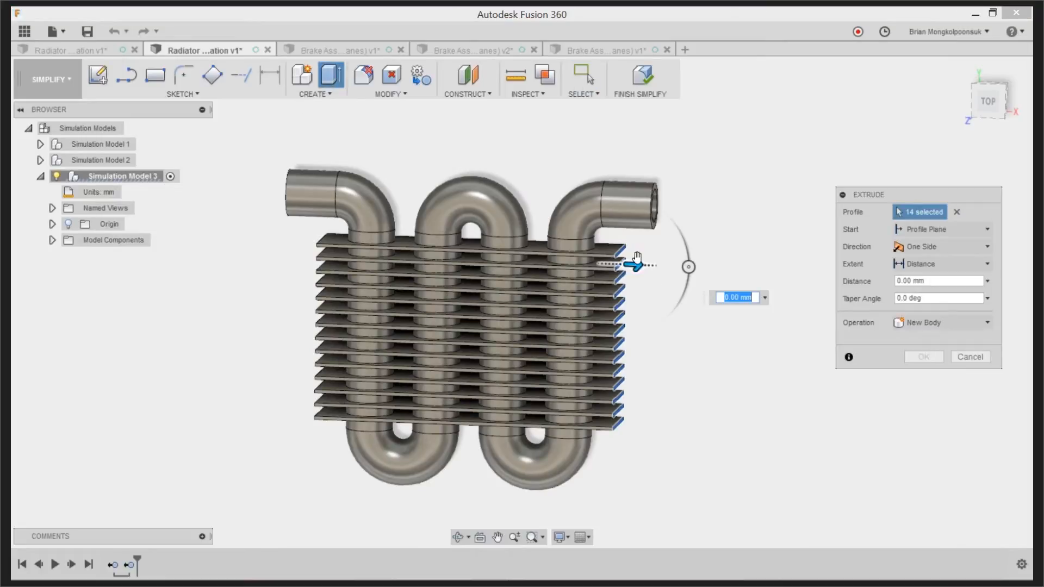
pyautogui.moveTo(637, 265); pyautogui.dragTo(708, 270)
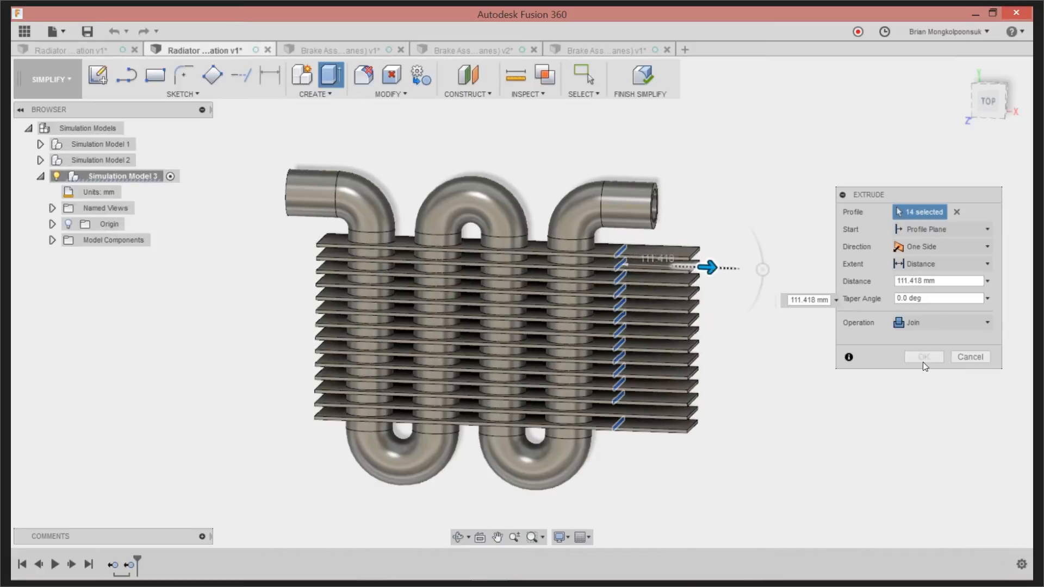
pyautogui.click(923, 356)
# Extrude the 14 long side faces of the fins on one side of the pipe outward by about 82.8 mm using Join
pyautogui.keyDown('shift'); pyautogui.moveTo(832, 320); pyautogui.dragTo(745, 320, button='middle'); pyautogui.keyUp('shift')
pyautogui.click(989, 114)
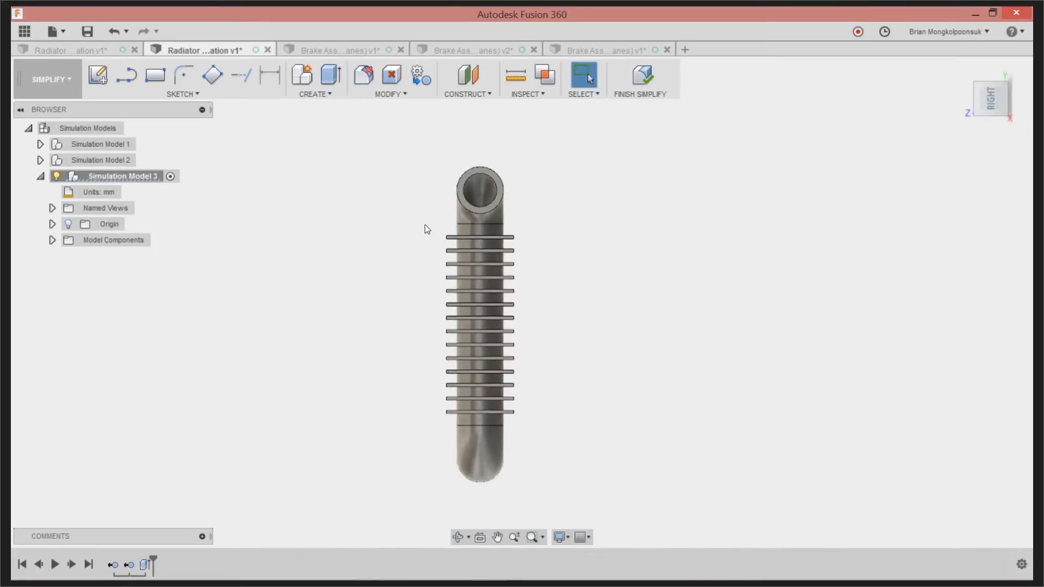
pyautogui.moveTo(427, 216); pyautogui.dragTo(452, 422)
pyautogui.keyDown('shift'); pyautogui.moveTo(401, 228); pyautogui.dragTo(414, 272, button='middle'); pyautogui.keyUp('shift')
pyautogui.press('e')
pyautogui.moveTo(435, 303); pyautogui.dragTo(380, 306)
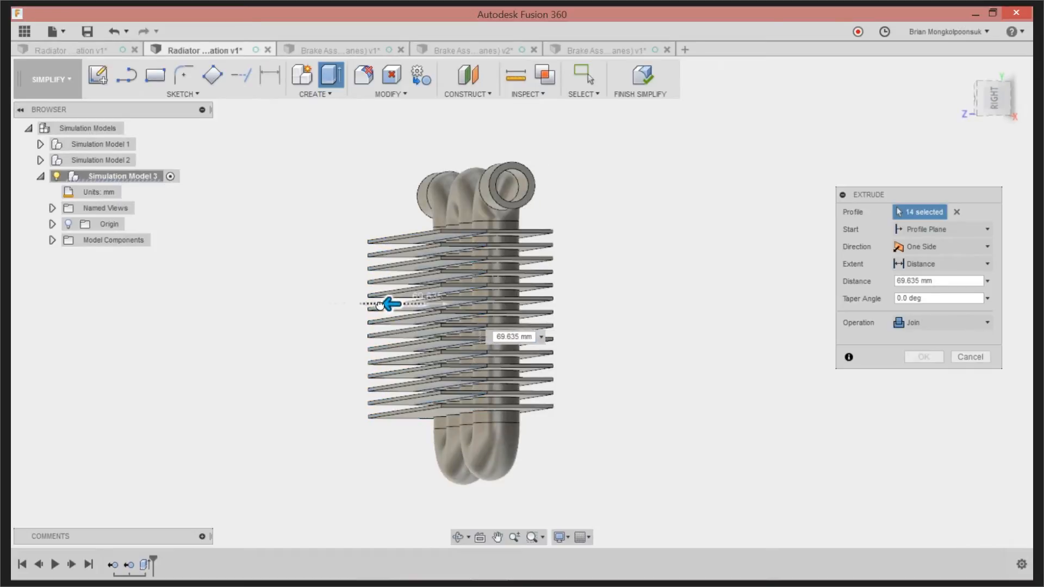
pyautogui.click(923, 358)
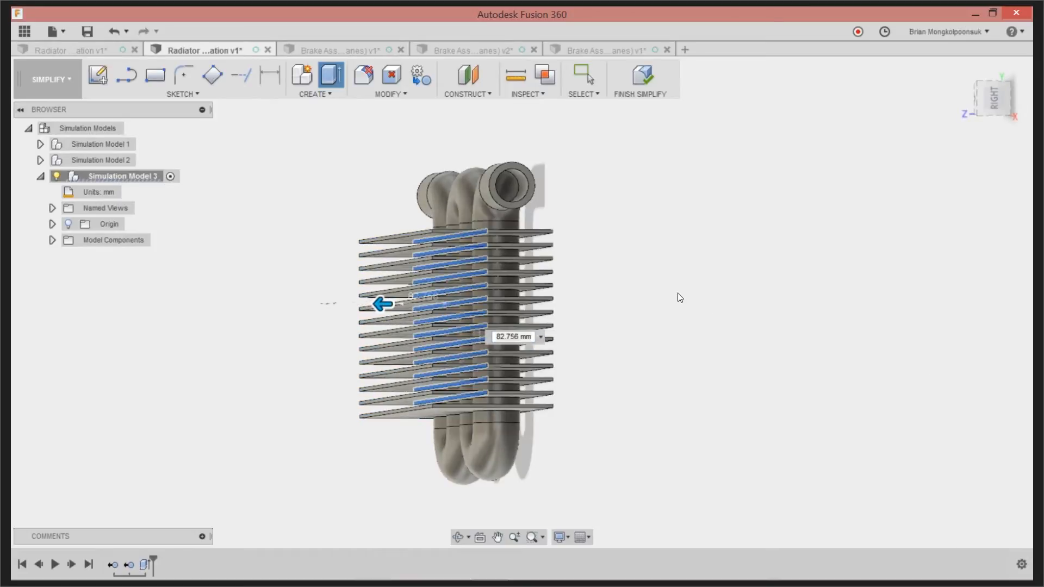
pyautogui.keyDown('shift'); pyautogui.moveTo(664, 288); pyautogui.dragTo(719, 310, button='middle'); pyautogui.keyUp('shift')
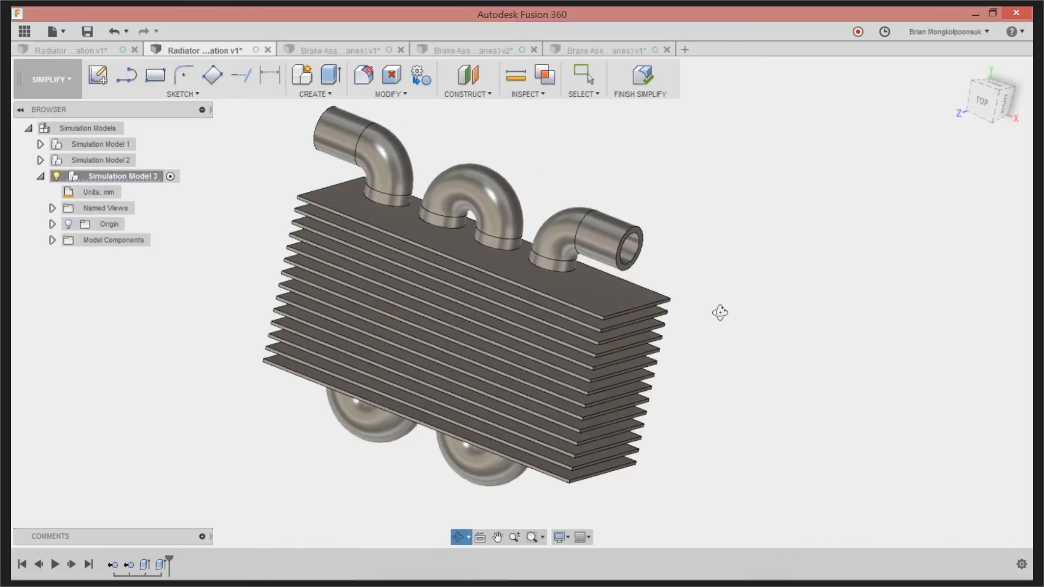
# Activate Simulation Model 2, finish simplifying and display the thermal study's temperature results
pyautogui.click(143, 162)
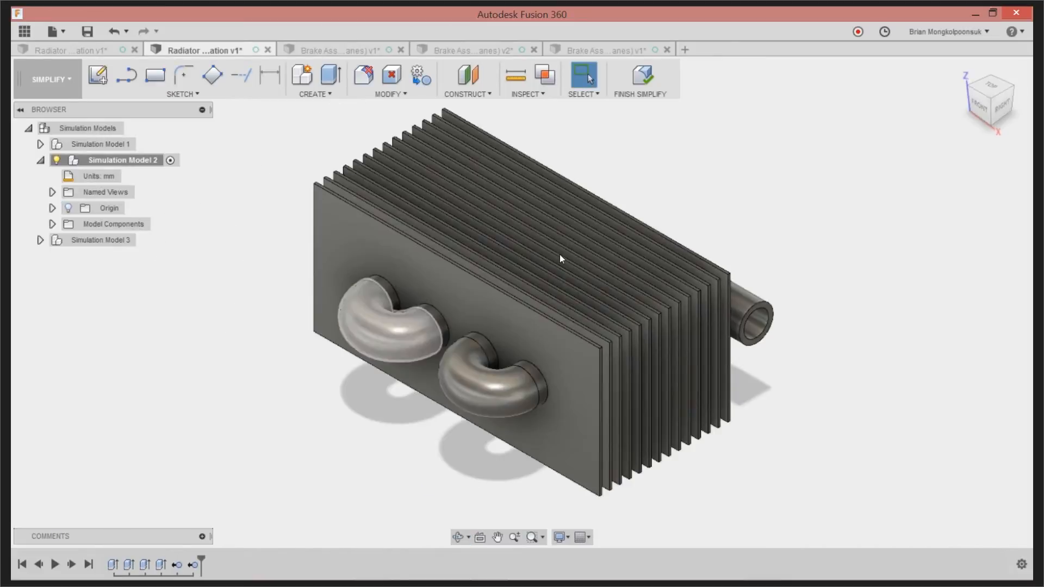
pyautogui.keyDown('shift'); pyautogui.moveTo(687, 210); pyautogui.dragTo(732, 226, button='middle'); pyautogui.keyUp('shift')
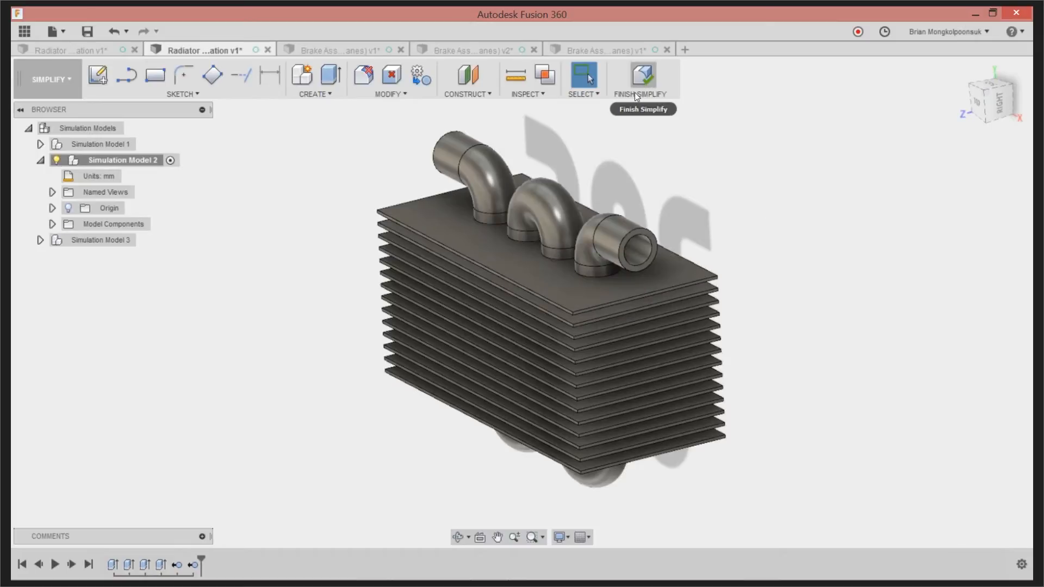
pyautogui.moveTo(746, 251)
pyautogui.keyDown('shift'); pyautogui.mouseDown(button='middle')
pyautogui.moveTo(775, 263)
pyautogui.moveTo(759, 267)
pyautogui.mouseUp(button='middle'); pyautogui.keyUp('shift')
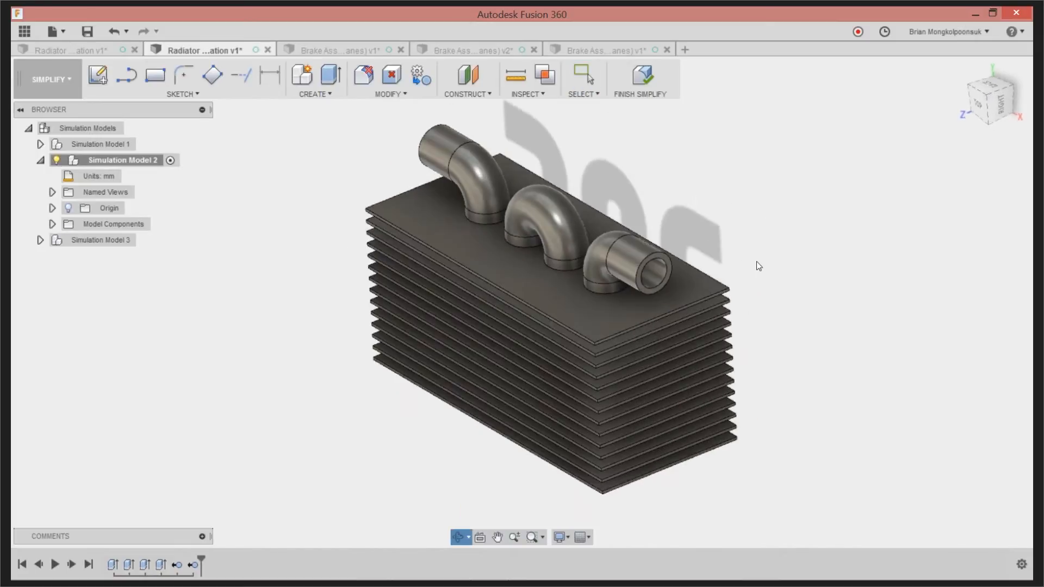
pyautogui.click(646, 81)
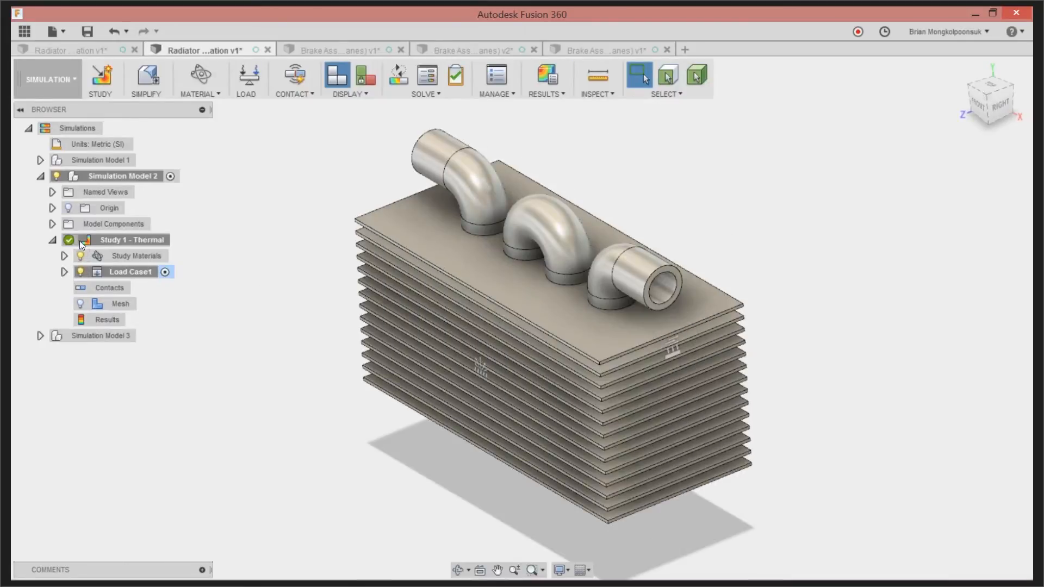
pyautogui.click(97, 320)
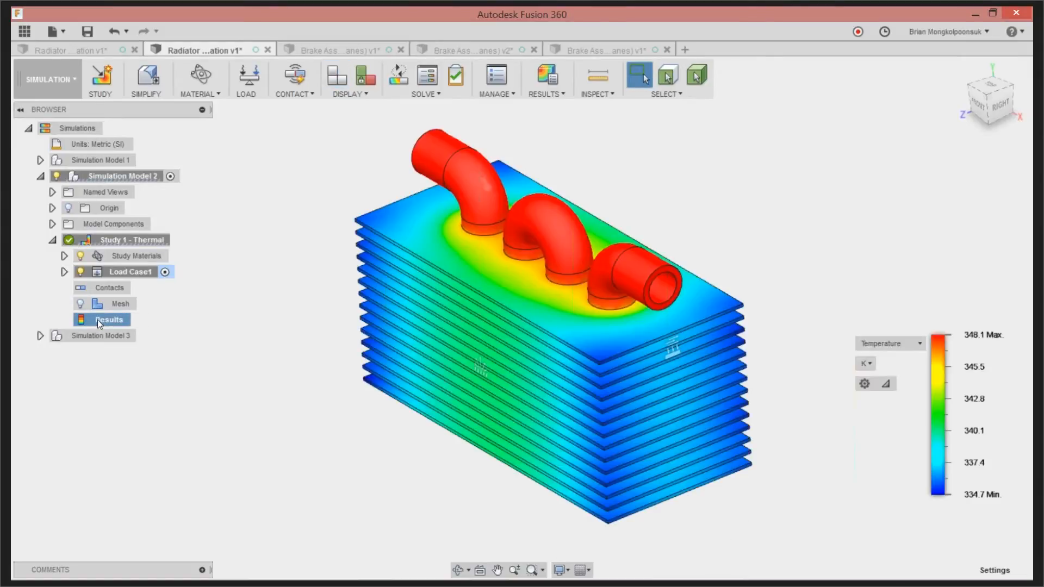
# Place surface probes in Celsius on the top fin beside the pipe, at its corner, near its long edge, and on the middle pipe bend
pyautogui.click(597, 93)
pyautogui.click(603, 129)
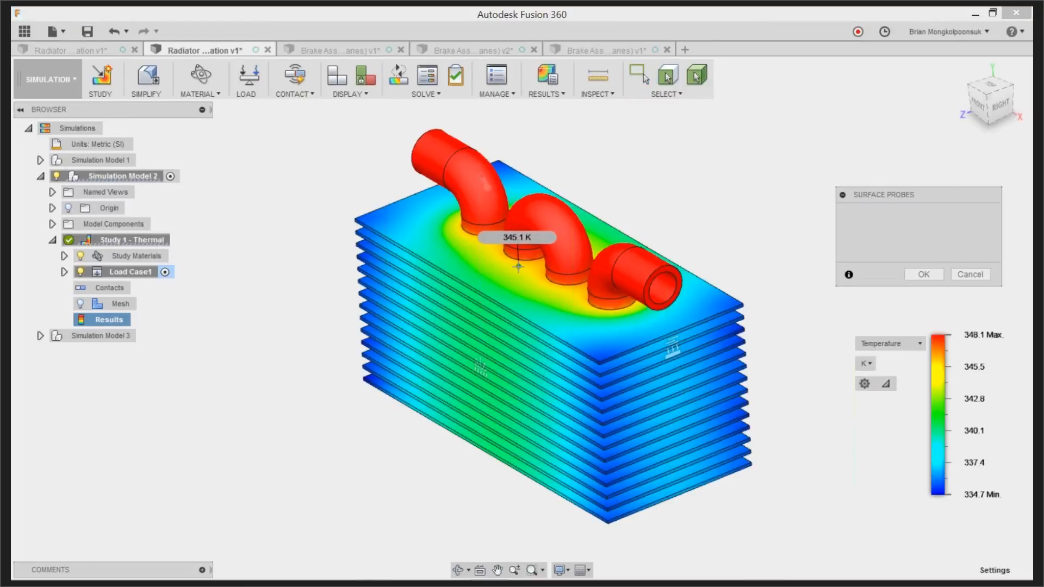
pyautogui.click(865, 363)
pyautogui.click(873, 394)
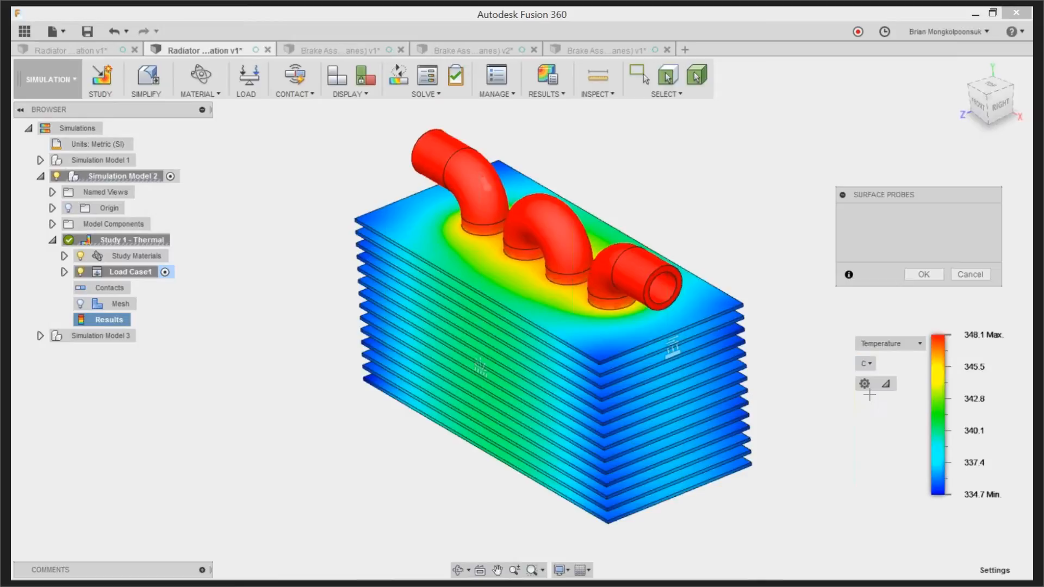
pyautogui.click(517, 265)
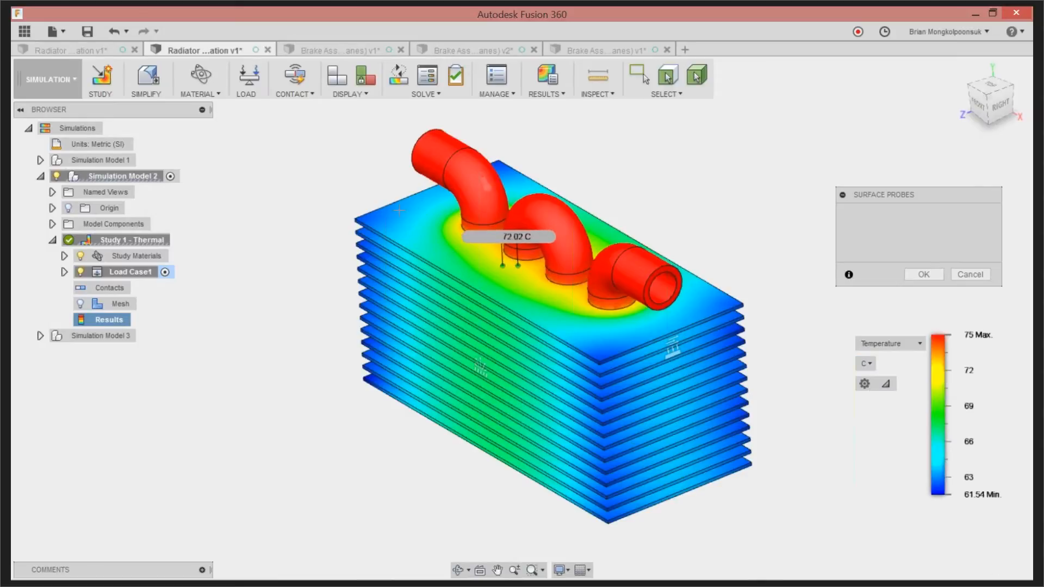
pyautogui.click(363, 218)
pyautogui.click(459, 274)
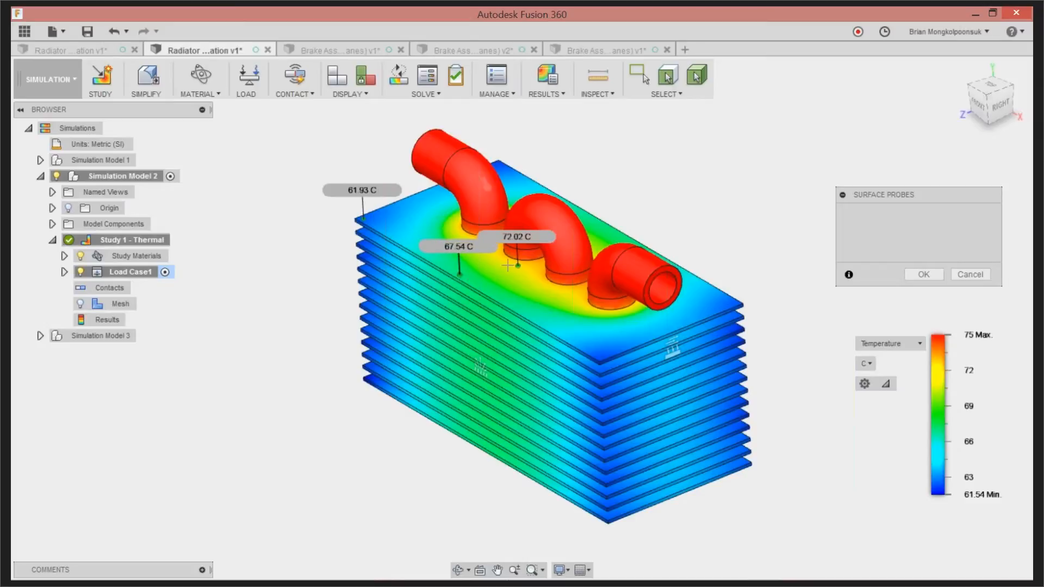
pyautogui.click(550, 214)
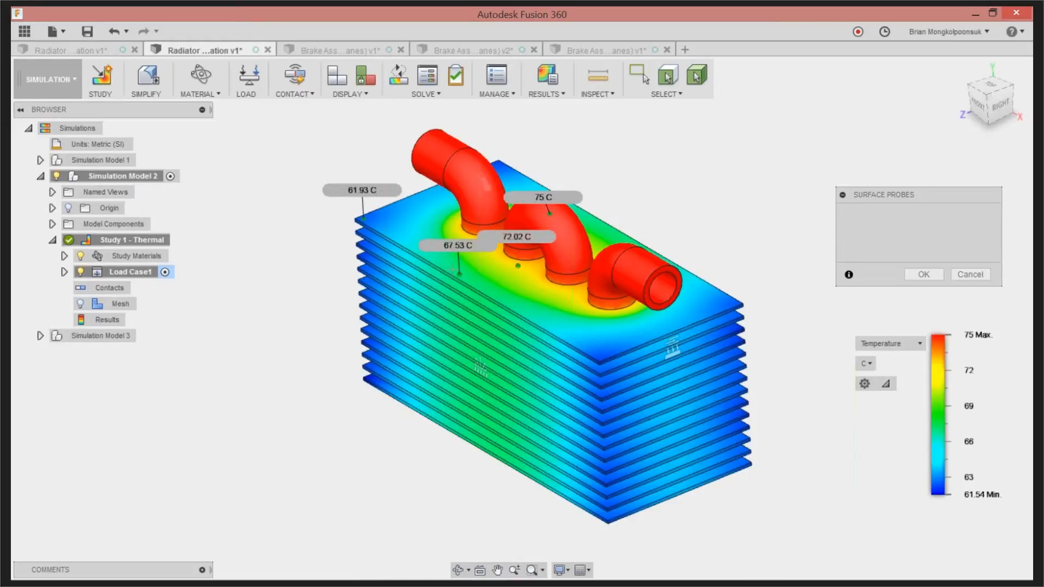
# Switch the temperature unit to Fahrenheit and finish placing the surface probes
pyautogui.click(868, 364)
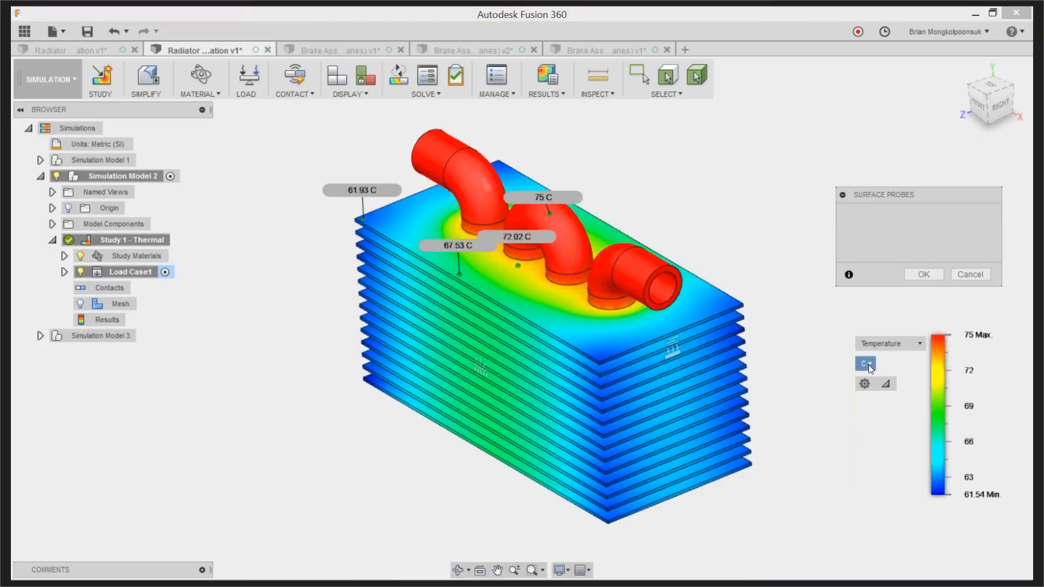
pyautogui.click(868, 401)
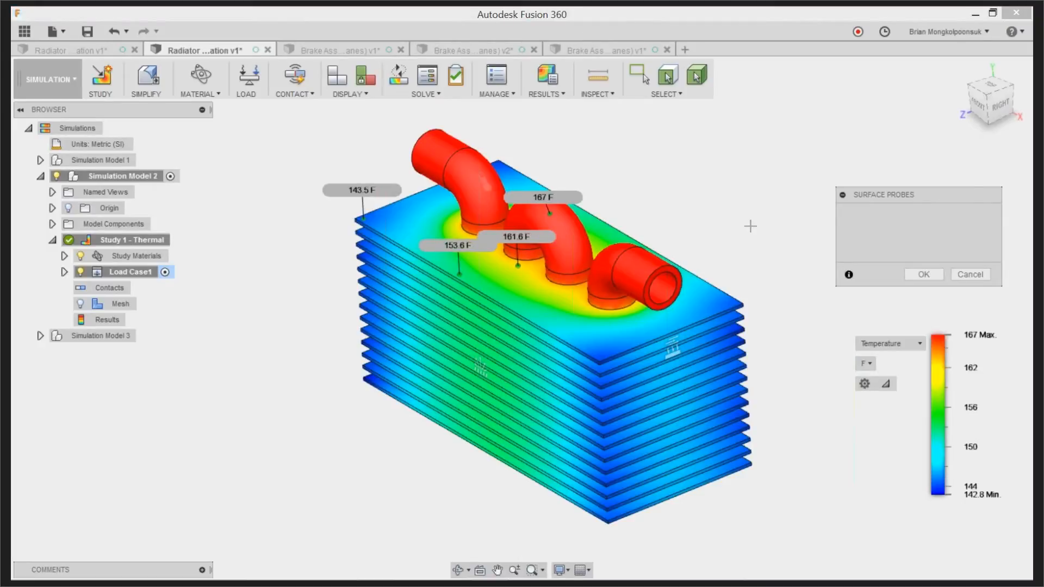
pyautogui.click(936, 274)
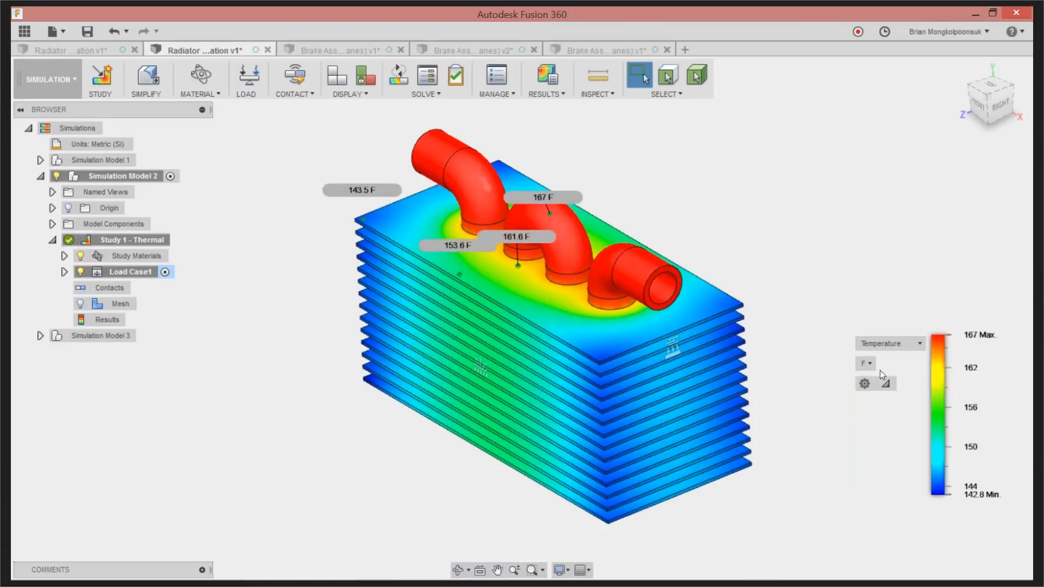
# View the heat flux distribution on the radiator, followed by the thermal gradient
pyautogui.click(894, 343)
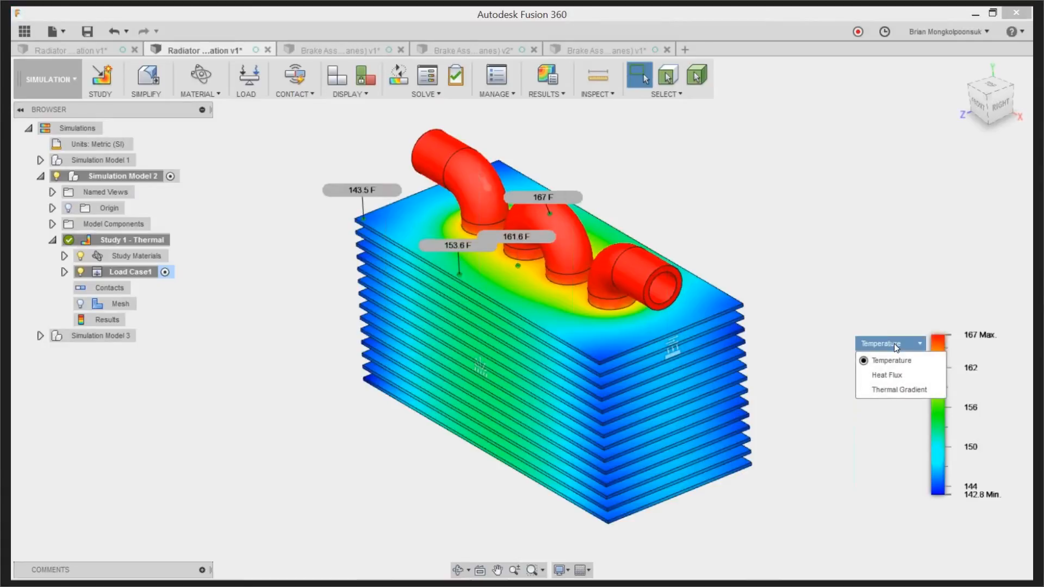
pyautogui.click(896, 378)
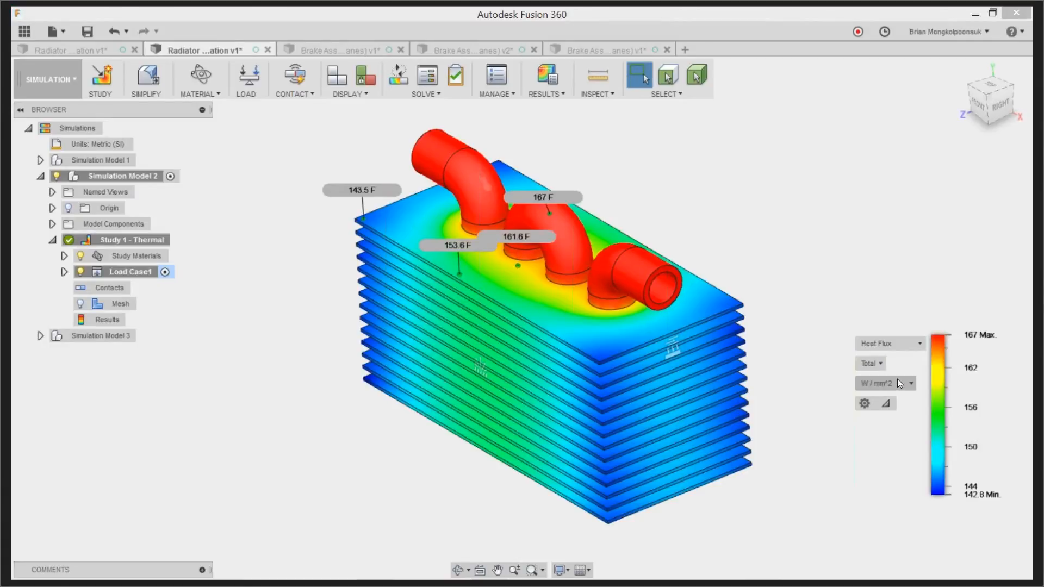
pyautogui.click(904, 346)
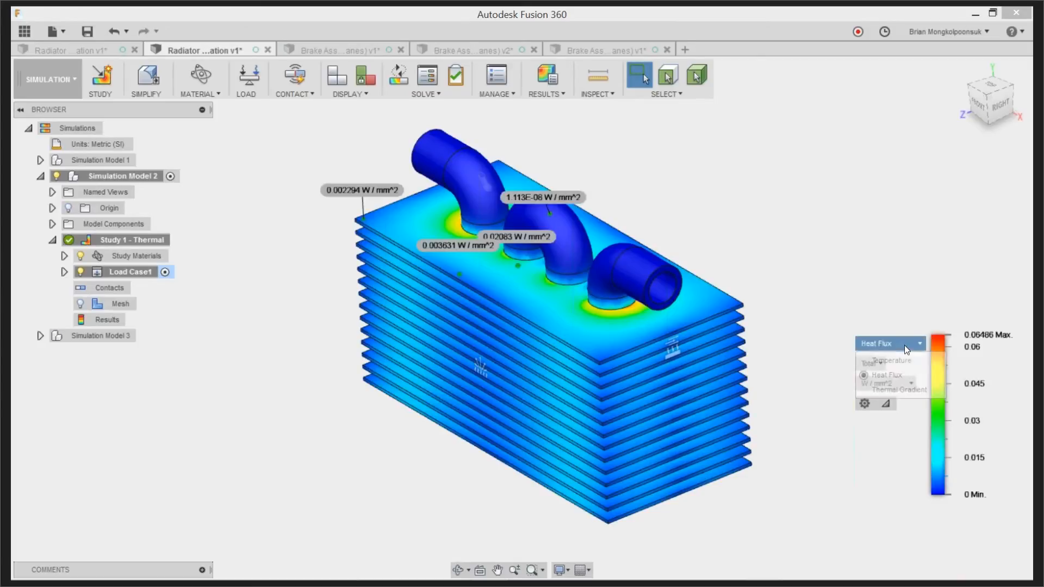
pyautogui.click(895, 390)
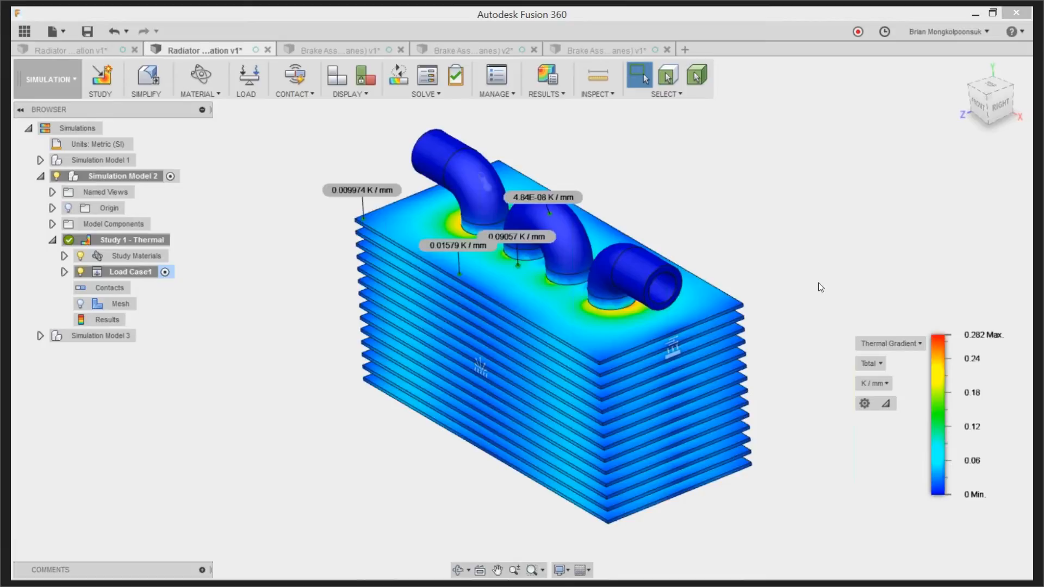
# Return to the temperature plot, isolate the 340 to 348.1 K range with the legend threshold, and restore the full range
pyautogui.moveTo(931, 496)
pyautogui.click(892, 343)
pyautogui.click(892, 361)
pyautogui.moveTo(931, 495); pyautogui.dragTo(941, 432)
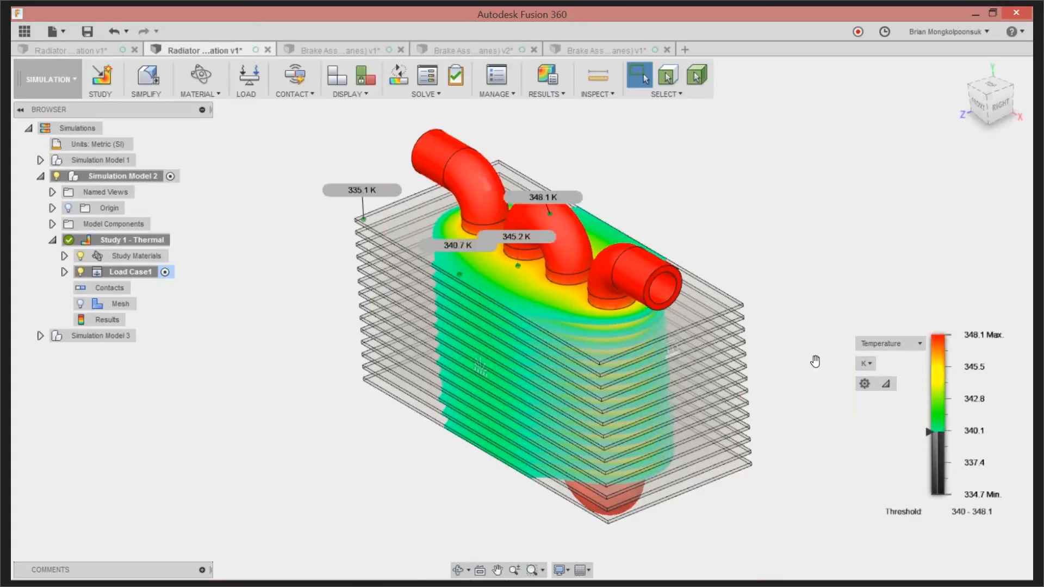
pyautogui.moveTo(928, 432); pyautogui.dragTo(925, 494)
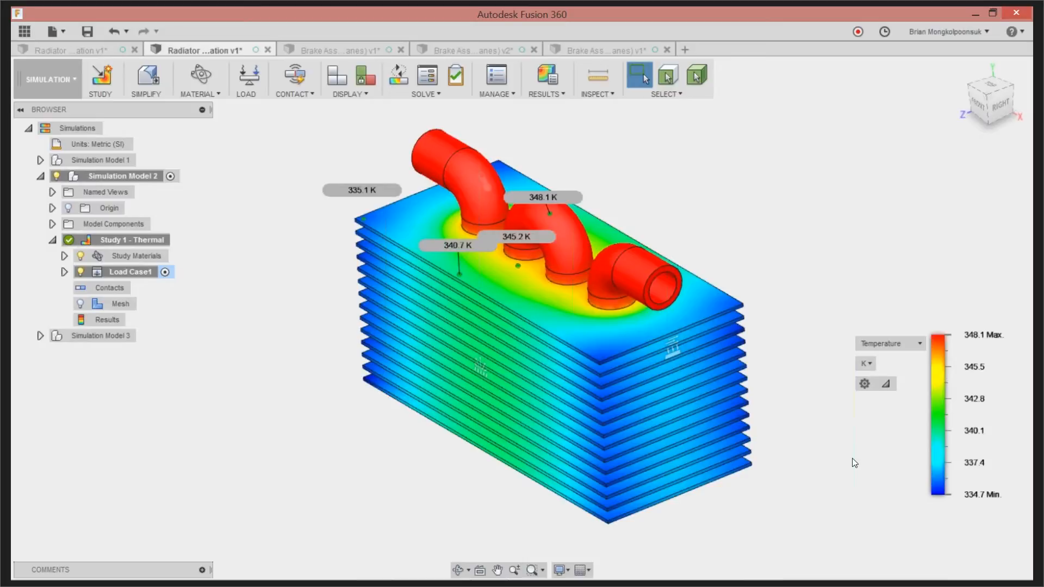
# Switch the displayed result from temperature back to thermal gradient
pyautogui.click(911, 346)
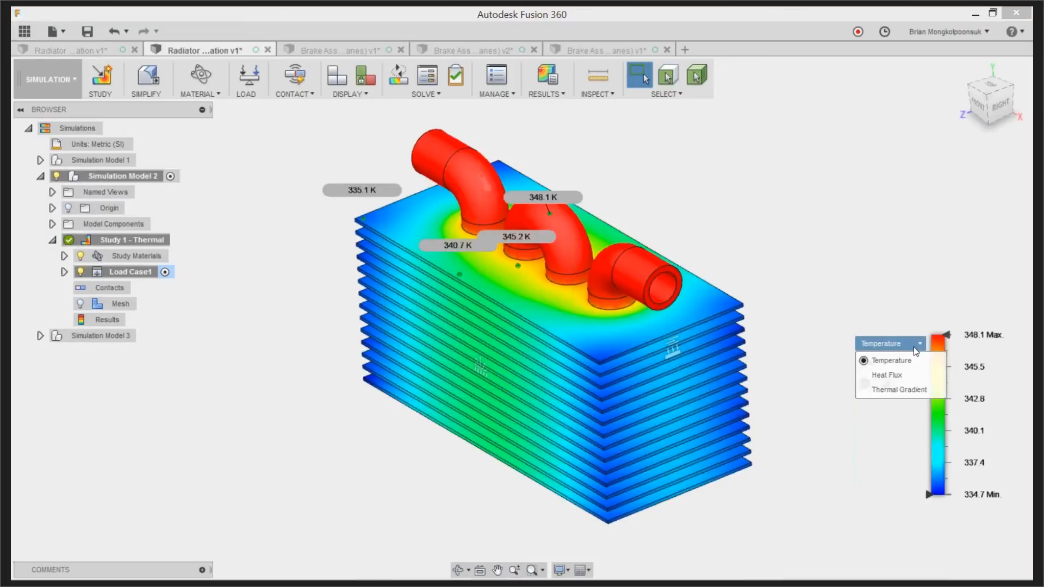
pyautogui.click(905, 389)
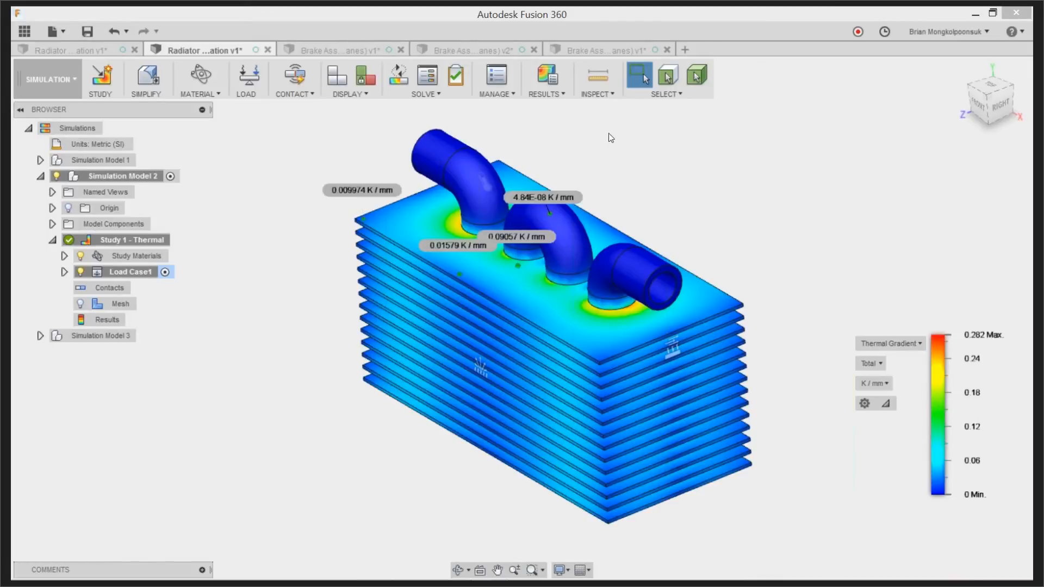
# Review the thermal study's mesh settings, close them without changes, and show the mesh on the radiator
pyautogui.click(499, 77)
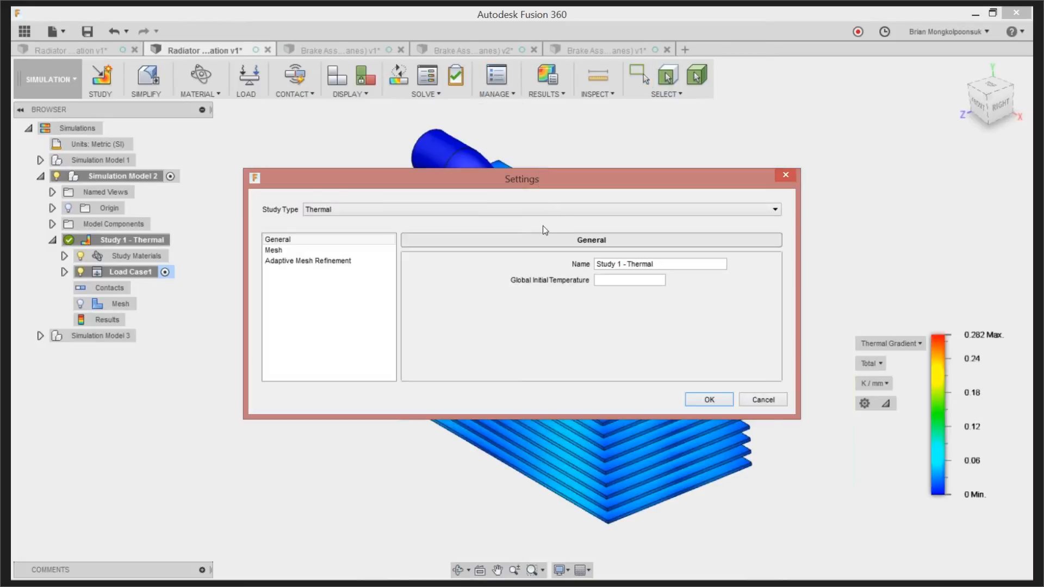
pyautogui.click(285, 249)
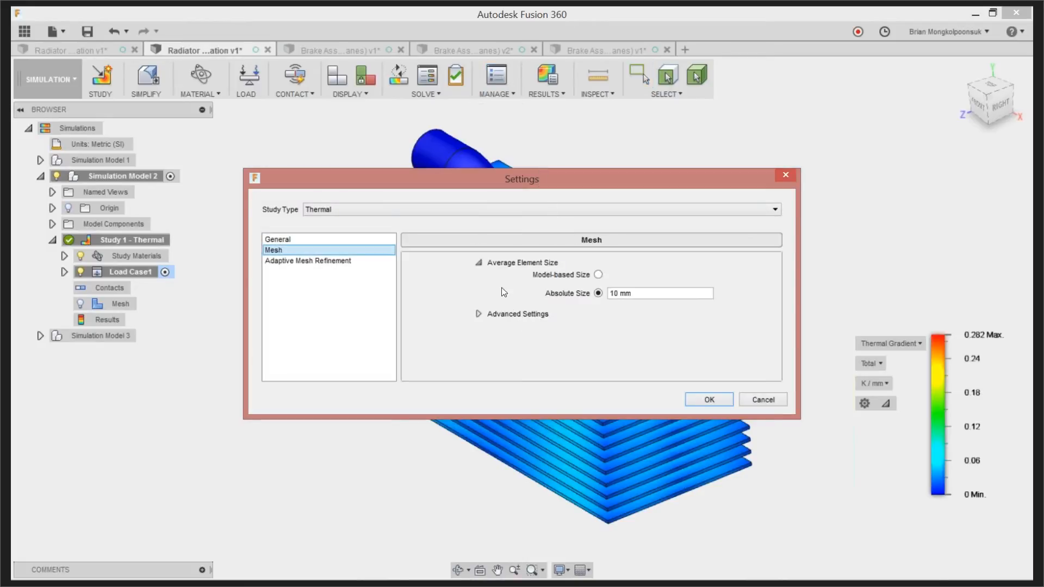
pyautogui.moveTo(606, 186); pyautogui.dragTo(585, 176)
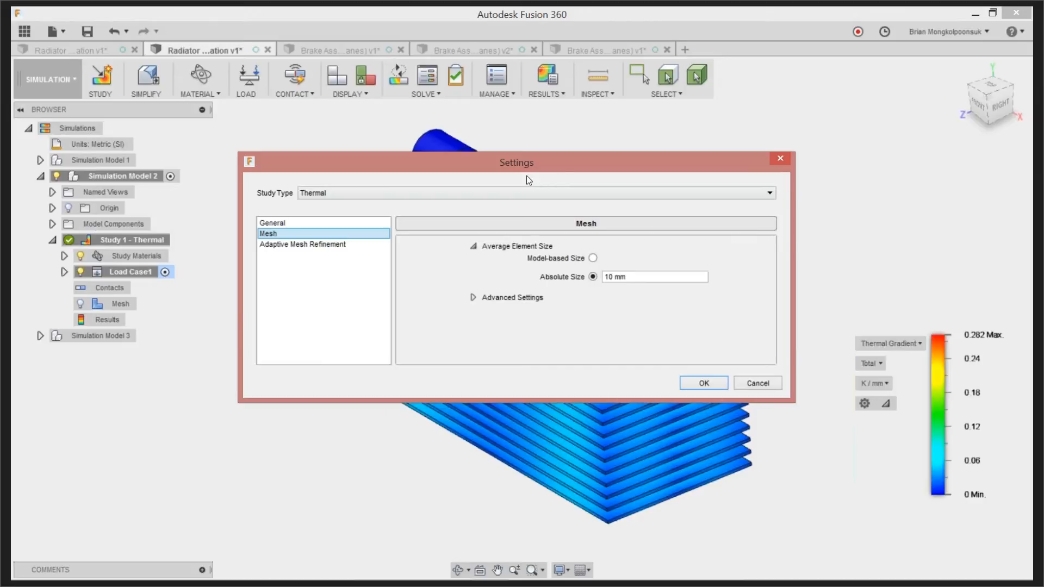
pyautogui.moveTo(556, 162); pyautogui.dragTo(603, 110)
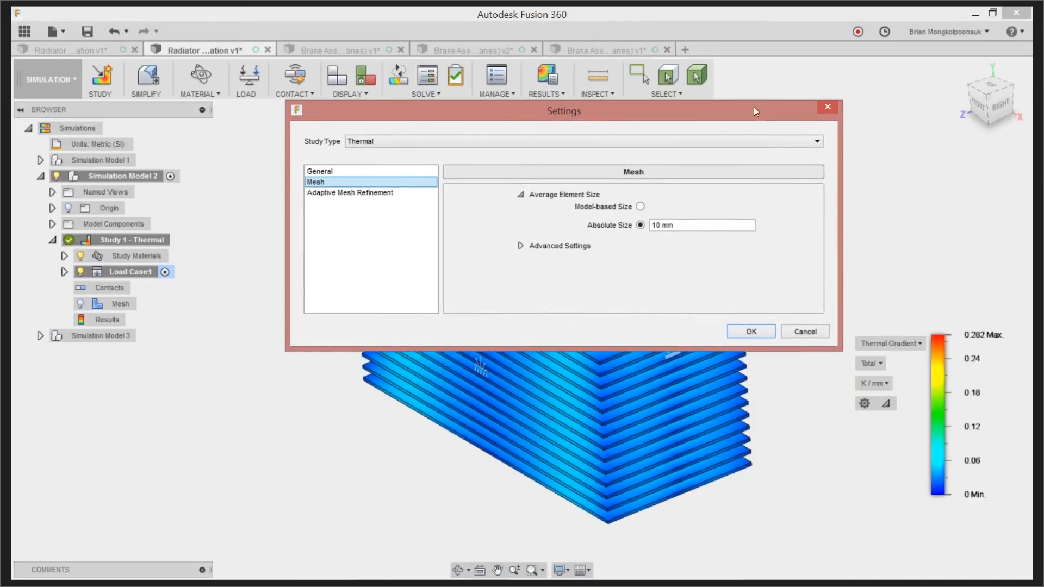
pyautogui.click(820, 110)
pyautogui.click(118, 304)
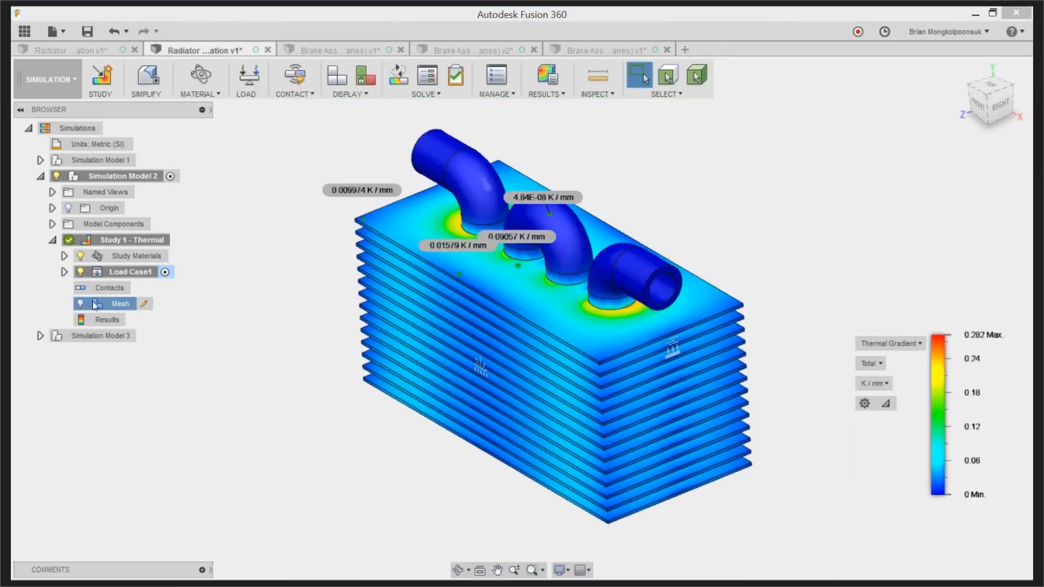
pyautogui.scroll(2, 652, 330)
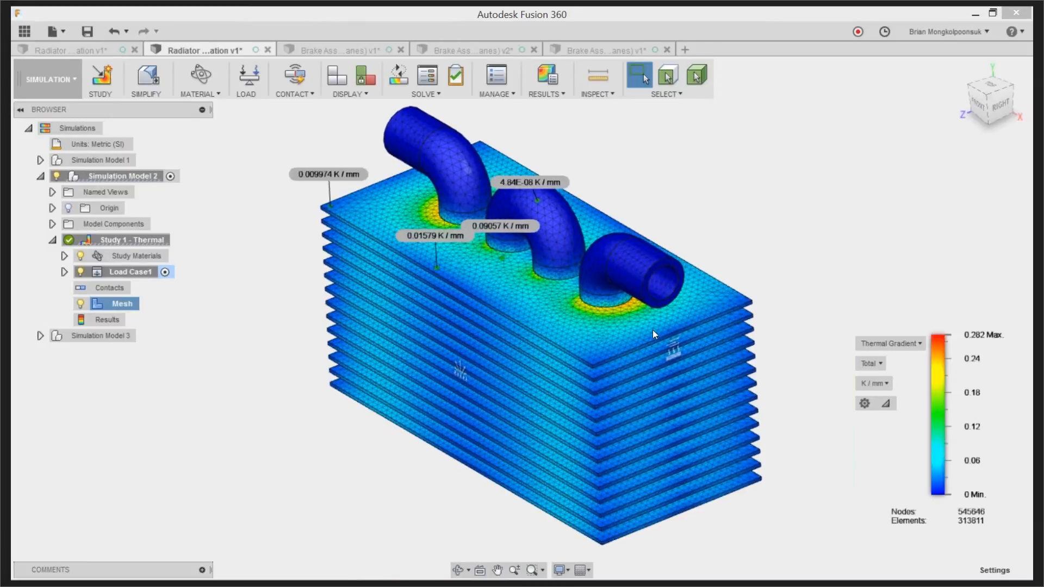
# Examine the mesh on the radiator's pipe bends and top fin close up
pyautogui.scroll(3, 733, 291)
pyautogui.scroll(3, 734, 291)
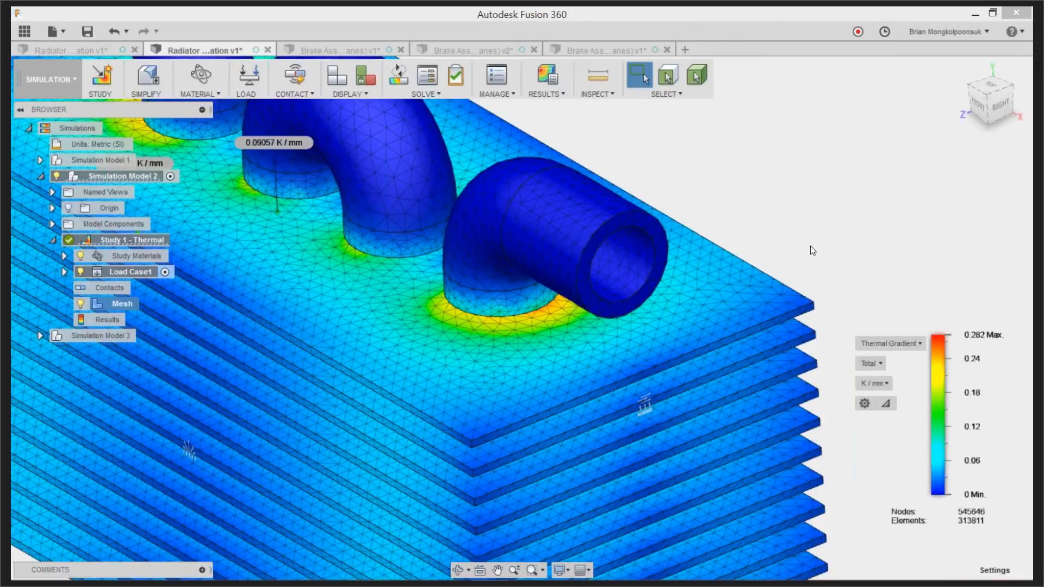
pyautogui.scroll(1, 813, 244)
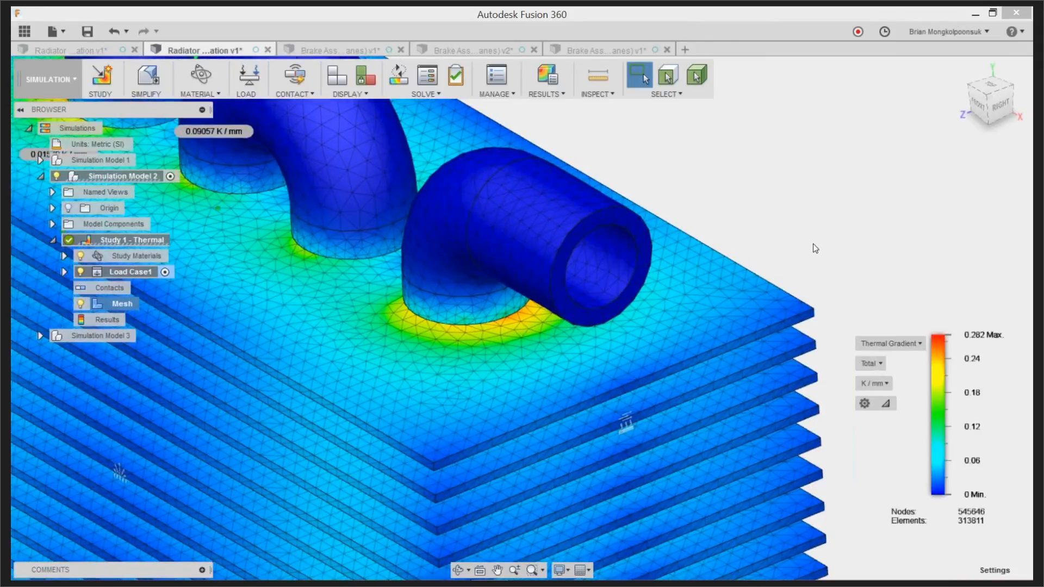
pyautogui.scroll(-9, 766, 280)
pyautogui.scroll(1, 595, 208)
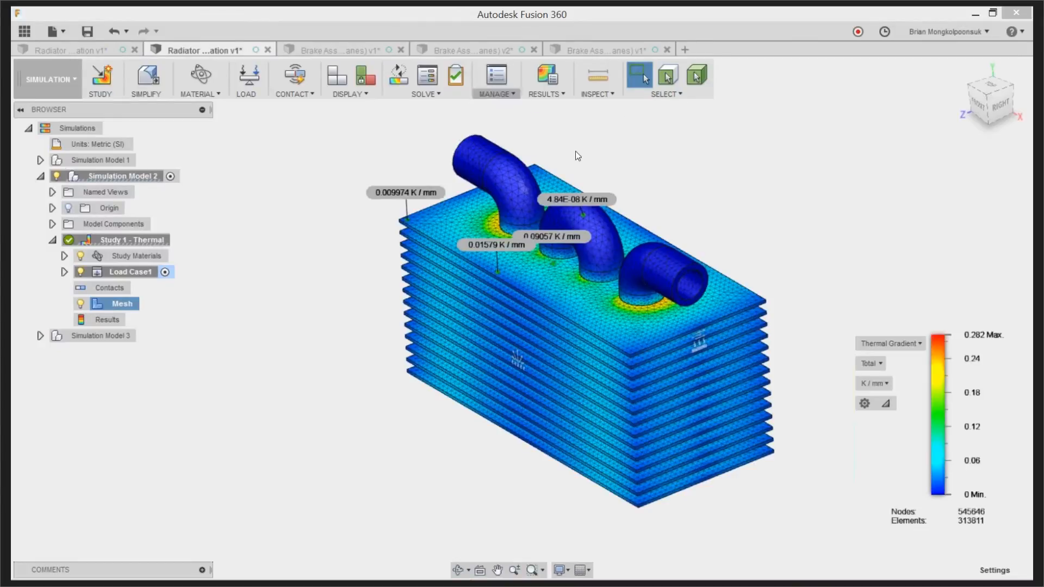
pyautogui.click(697, 209)
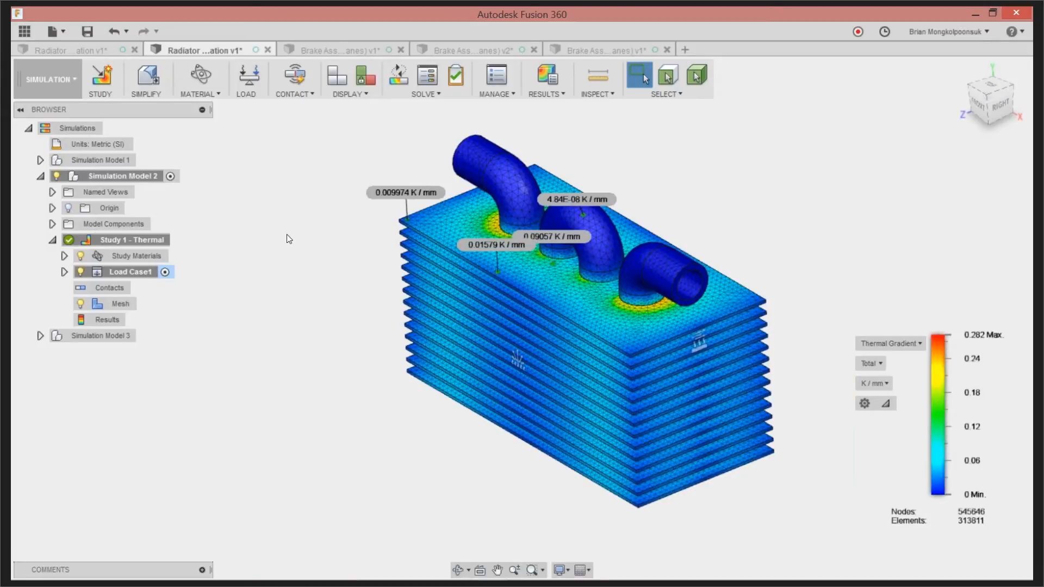
pyautogui.scroll(2, 288, 239)
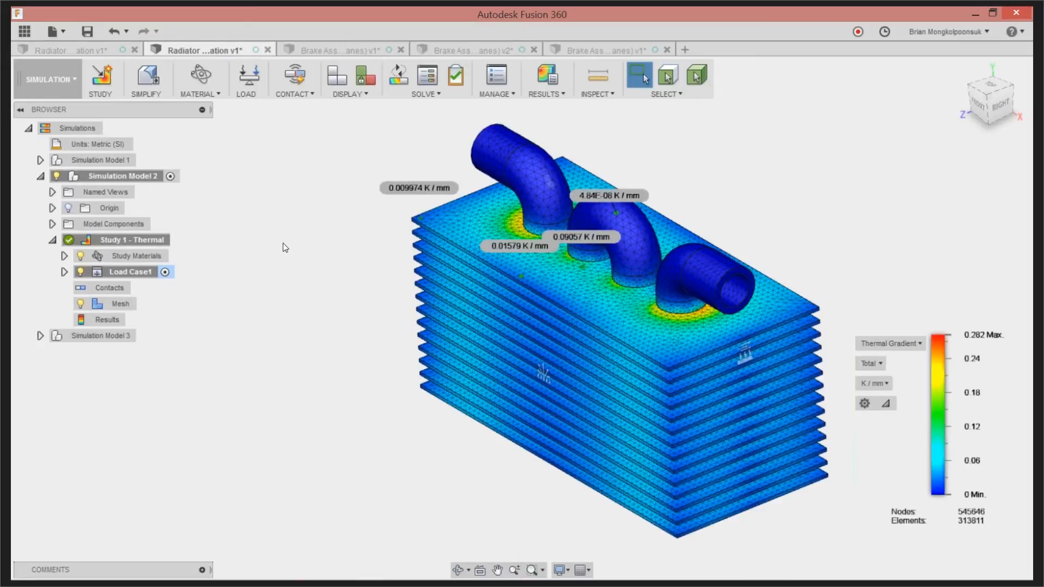
# Switch to the brake assembly v1 document and examine its caliper, brake pads and rotor
pyautogui.click(341, 47)
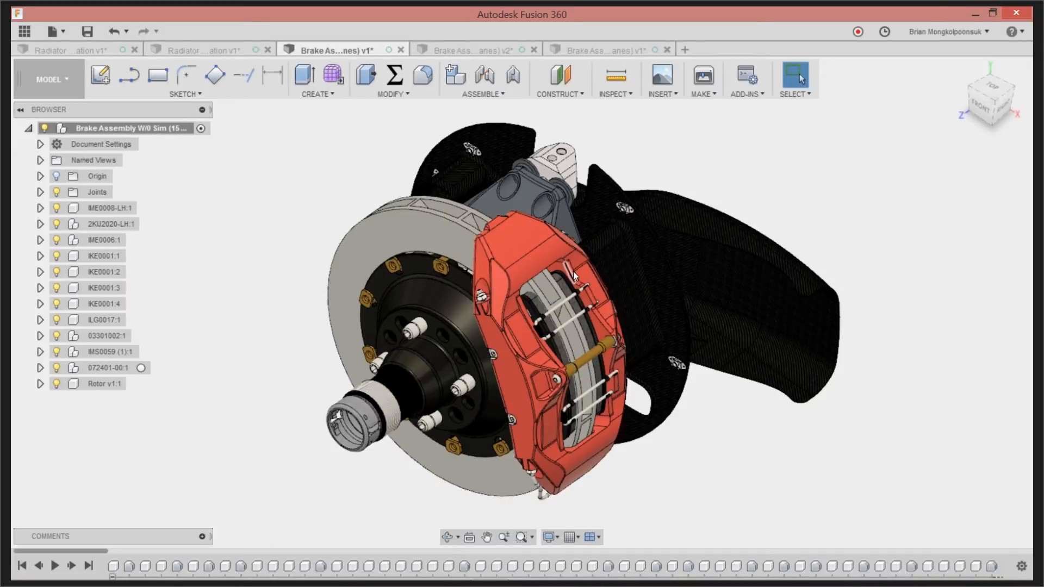
pyautogui.scroll(2, 573, 274)
pyautogui.scroll(1, 504, 244)
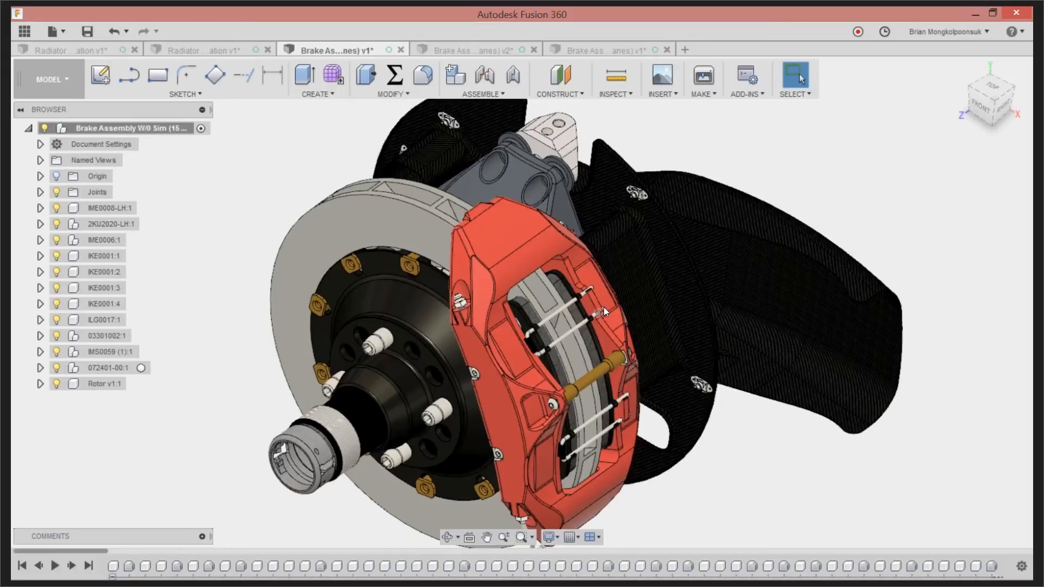
pyautogui.scroll(1, 603, 307)
pyautogui.scroll(1, 589, 304)
pyautogui.scroll(1, 589, 302)
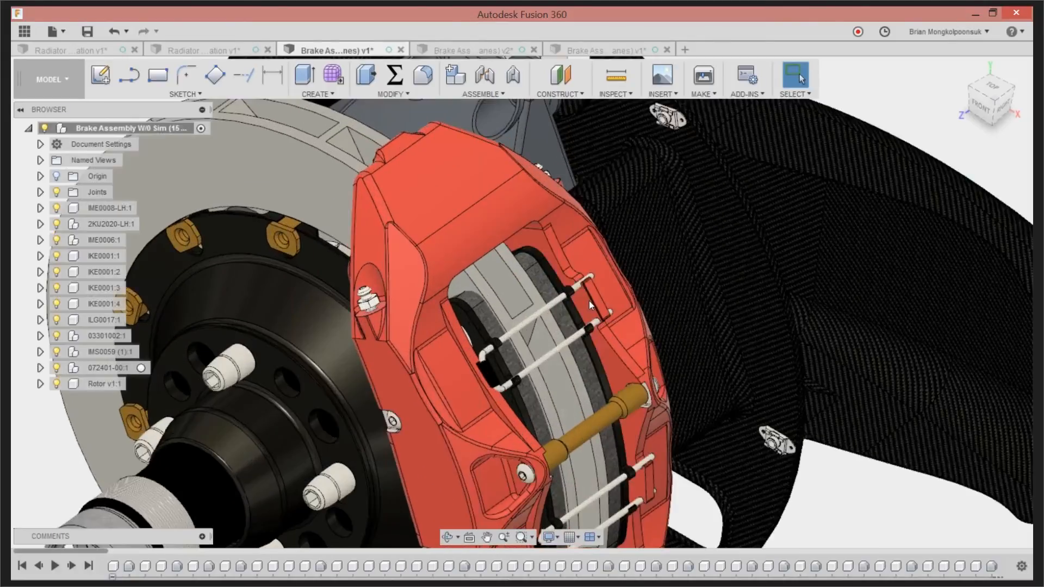
pyautogui.scroll(1, 588, 301)
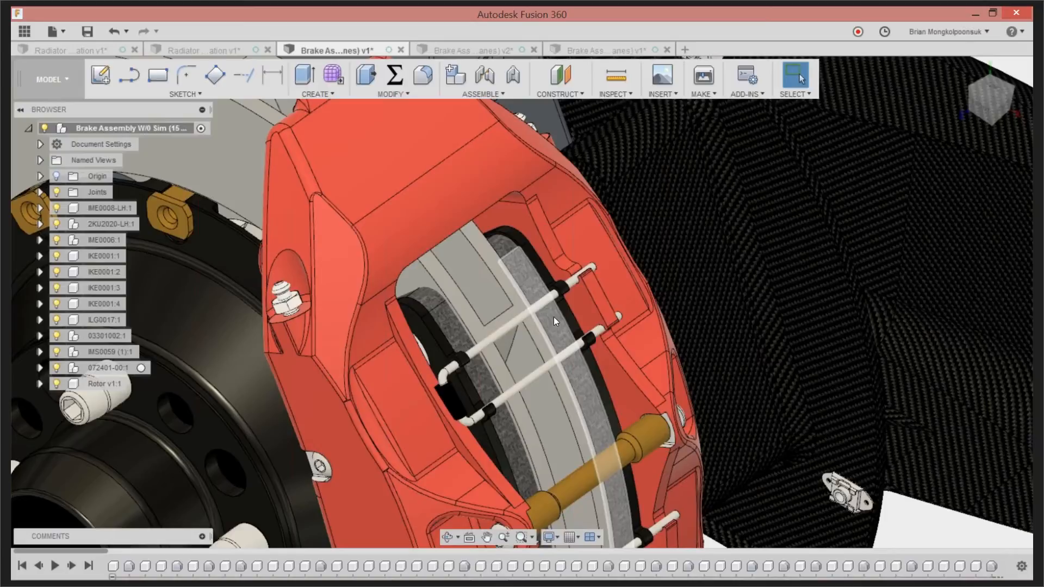
pyautogui.scroll(-5, 554, 317)
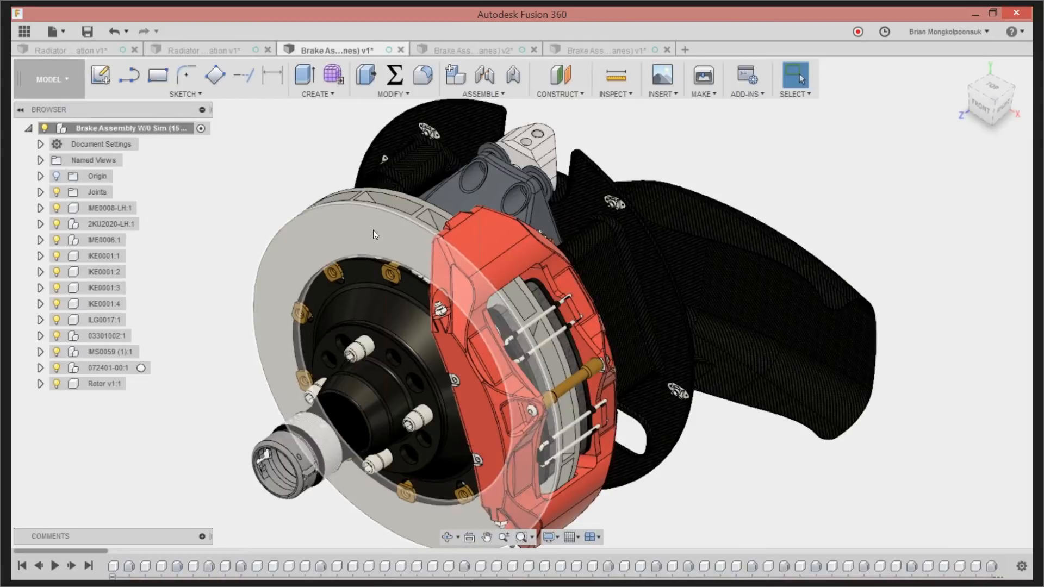
pyautogui.scroll(-3, 403, 270)
pyautogui.scroll(4, 404, 253)
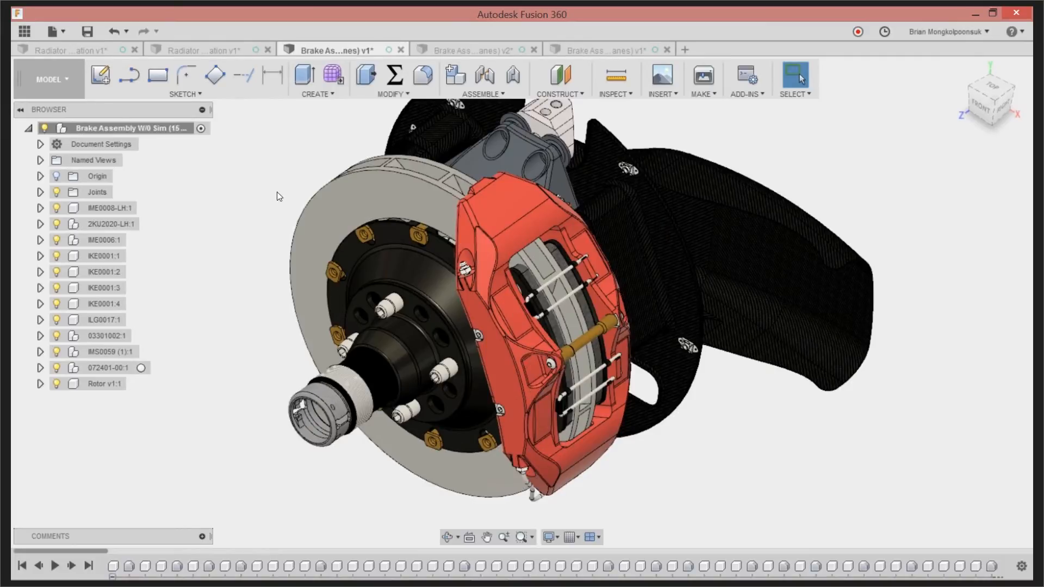
# Isolate the Rotor v1:1 component in the brake assembly
pyautogui.rightClick(98, 382)
pyautogui.click(210, 314)
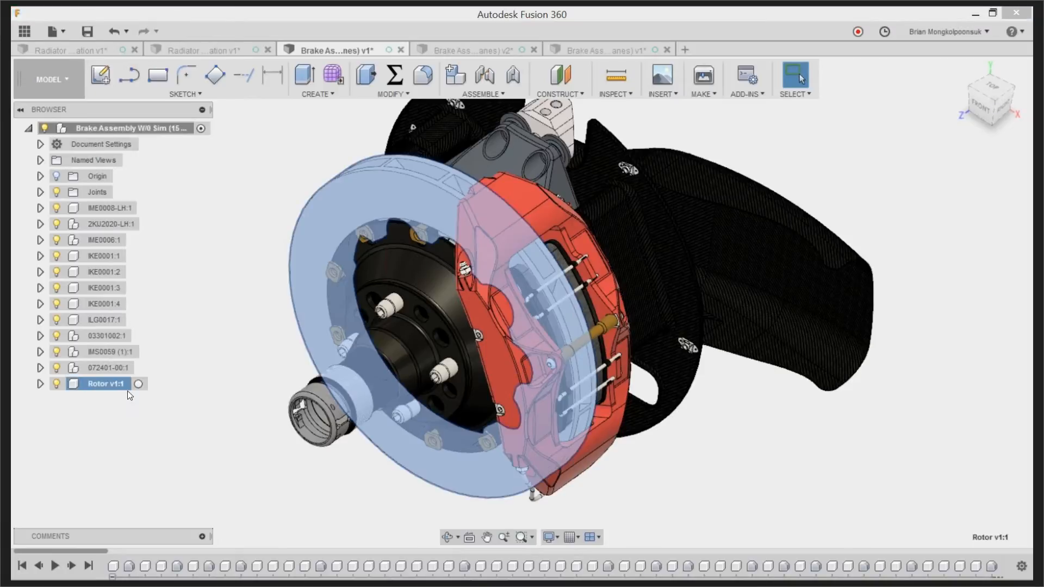
pyautogui.scroll(-2, 535, 226)
pyautogui.scroll(2, 398, 317)
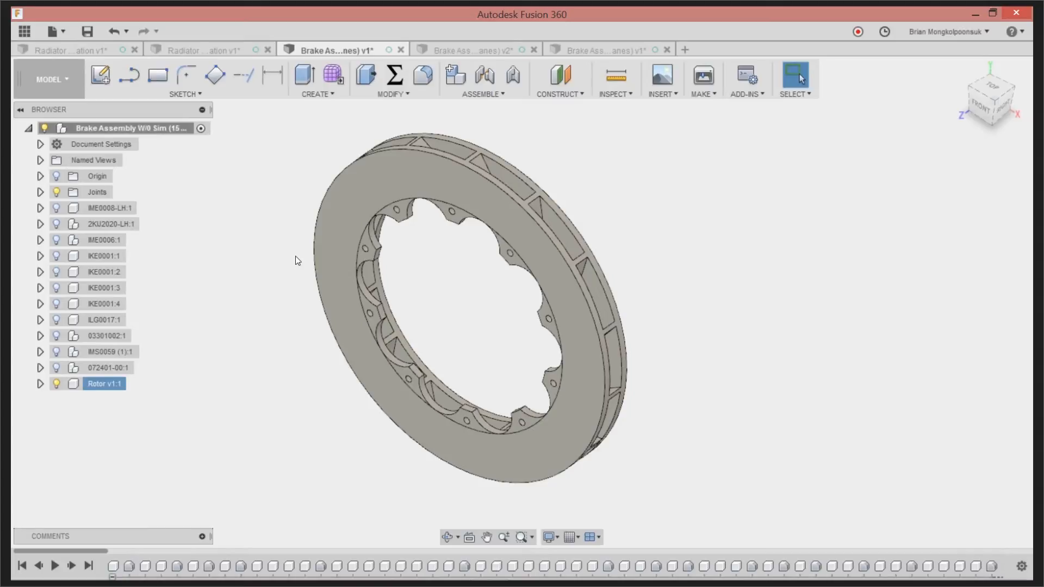
# Create a Thermal study for the rotor in the Simulation workspace and review its study materials without changing them
pyautogui.click(60, 80)
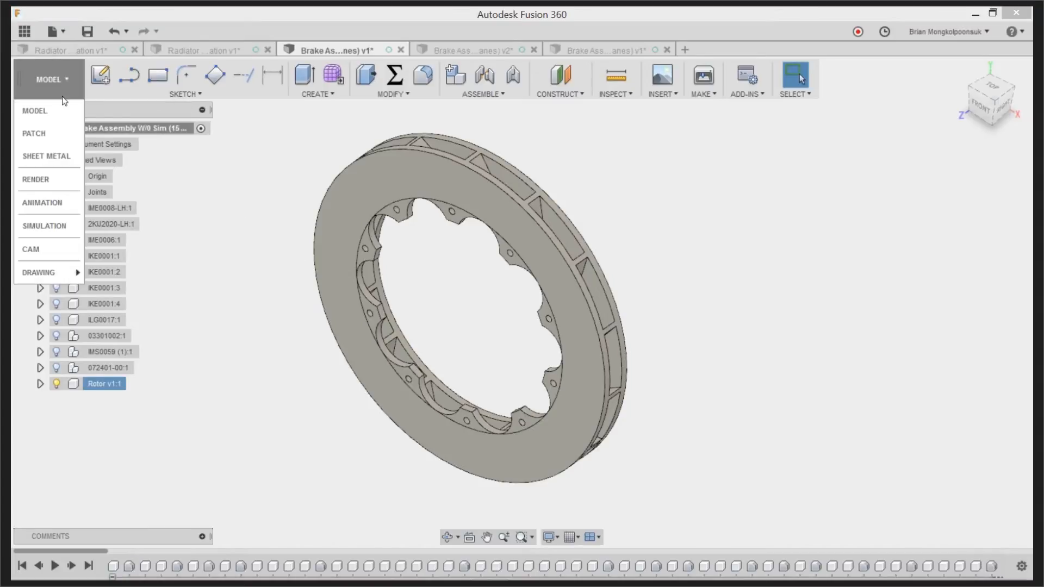
pyautogui.click(48, 226)
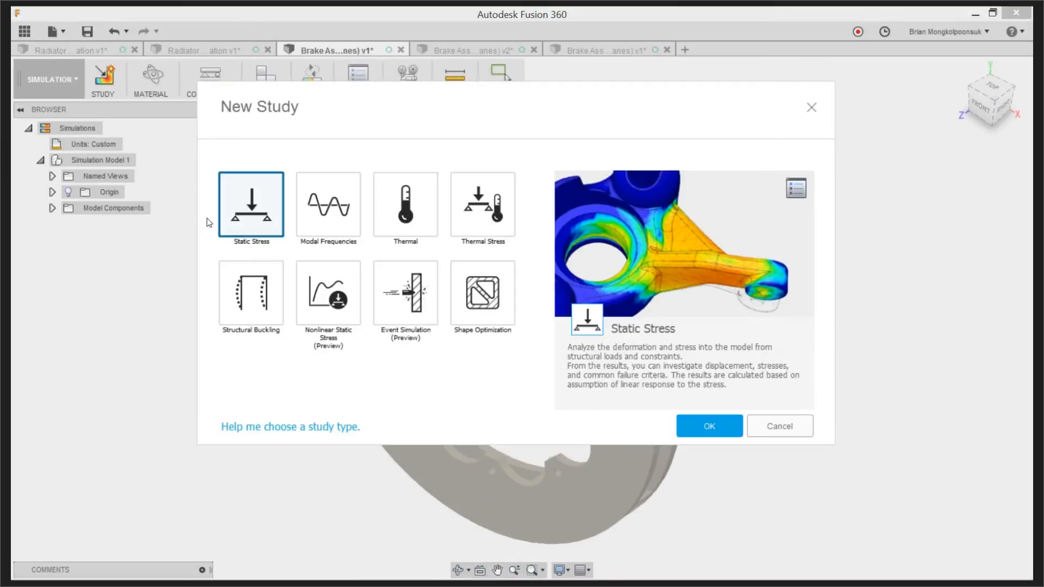
pyautogui.click(403, 209)
pyautogui.click(704, 425)
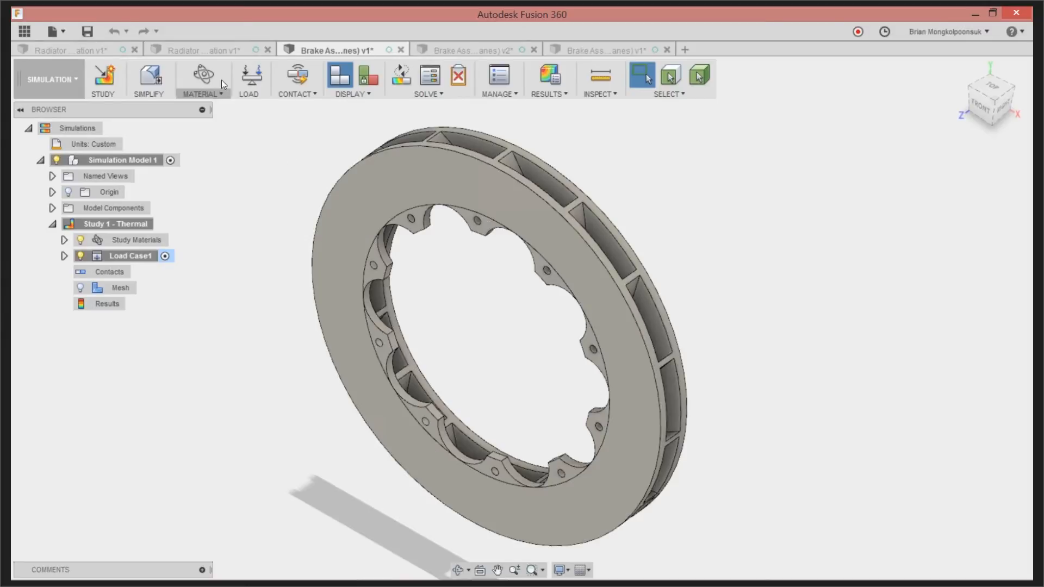
pyautogui.click(208, 75)
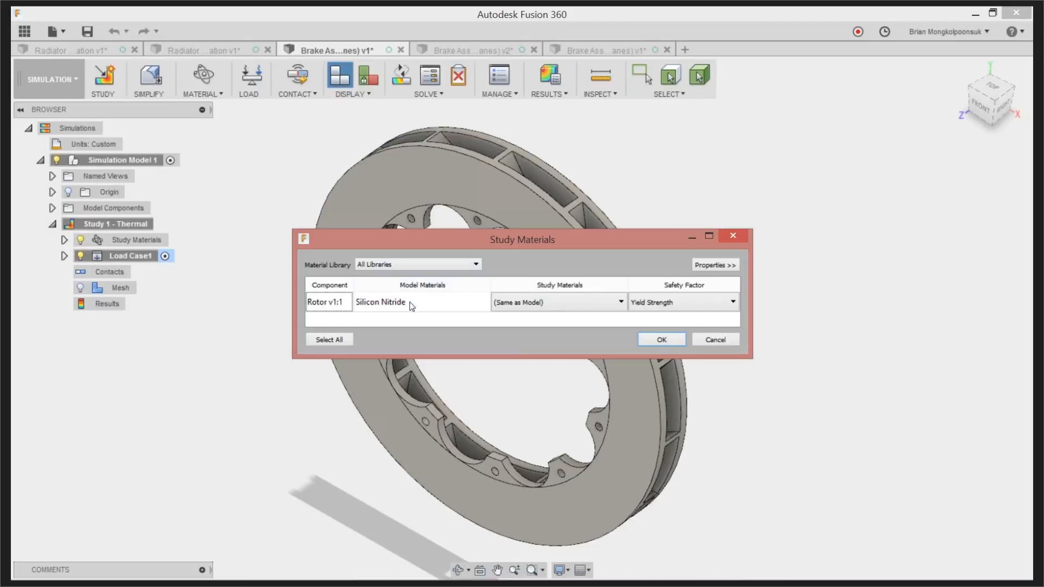
pyautogui.click(731, 237)
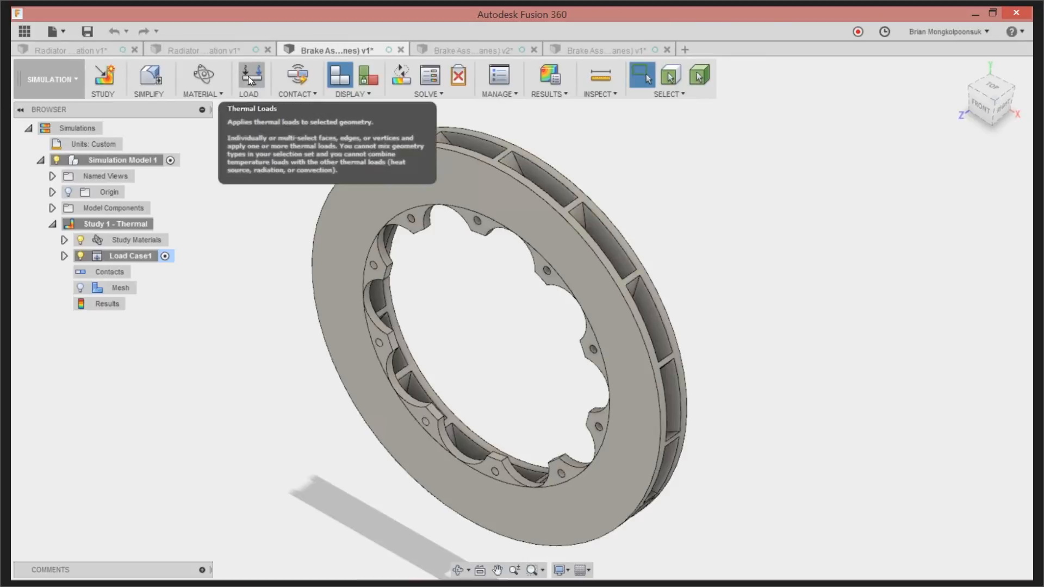
# Start a Convection thermal load and select all the vent faces between the rotor's two discs from the right-side view
pyautogui.click(1001, 106)
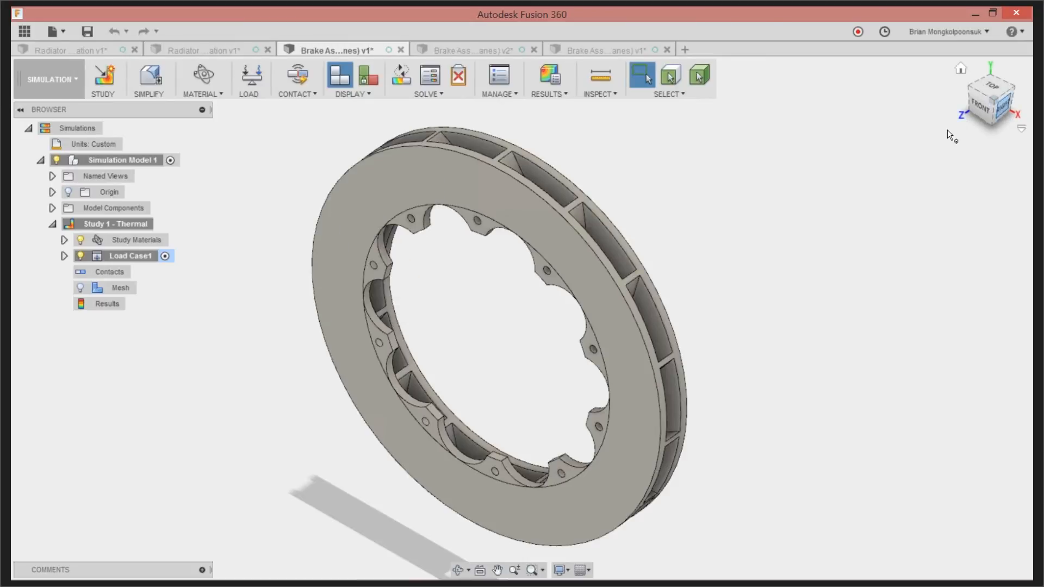
pyautogui.scroll(1, 694, 381)
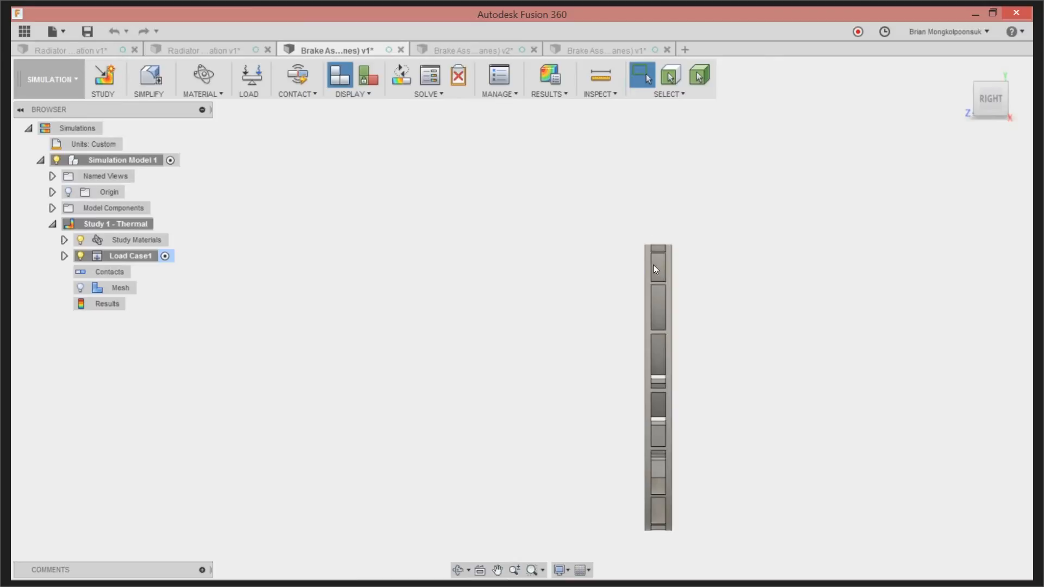
pyautogui.keyDown('shift'); pyautogui.moveTo(615, 373); pyautogui.dragTo(709, 380, button='middle'); pyautogui.keyUp('shift')
pyautogui.scroll(5, 608, 322)
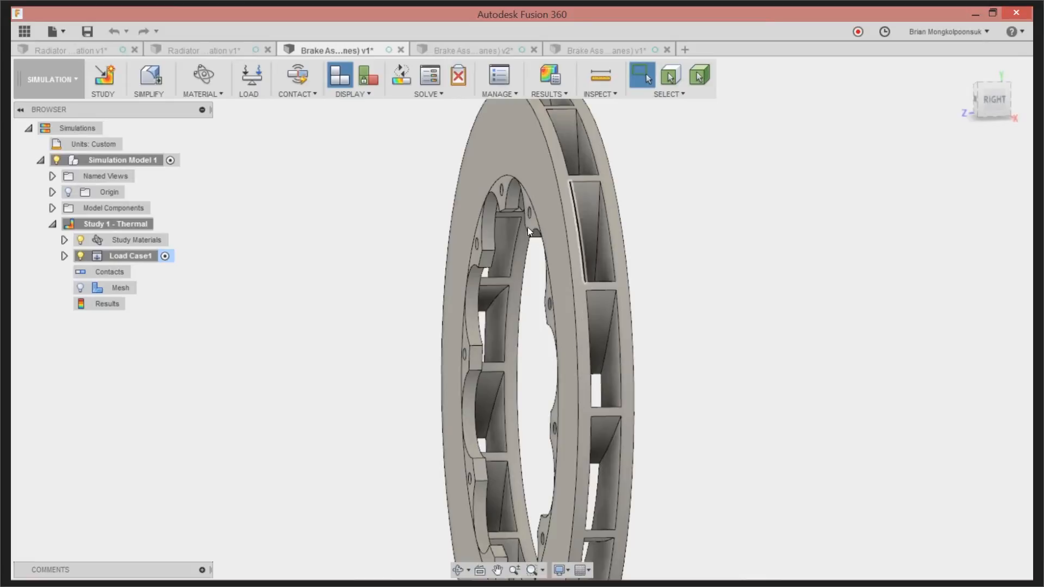
pyautogui.scroll(-2, 480, 244)
pyautogui.scroll(-2, 481, 244)
pyautogui.click(992, 100)
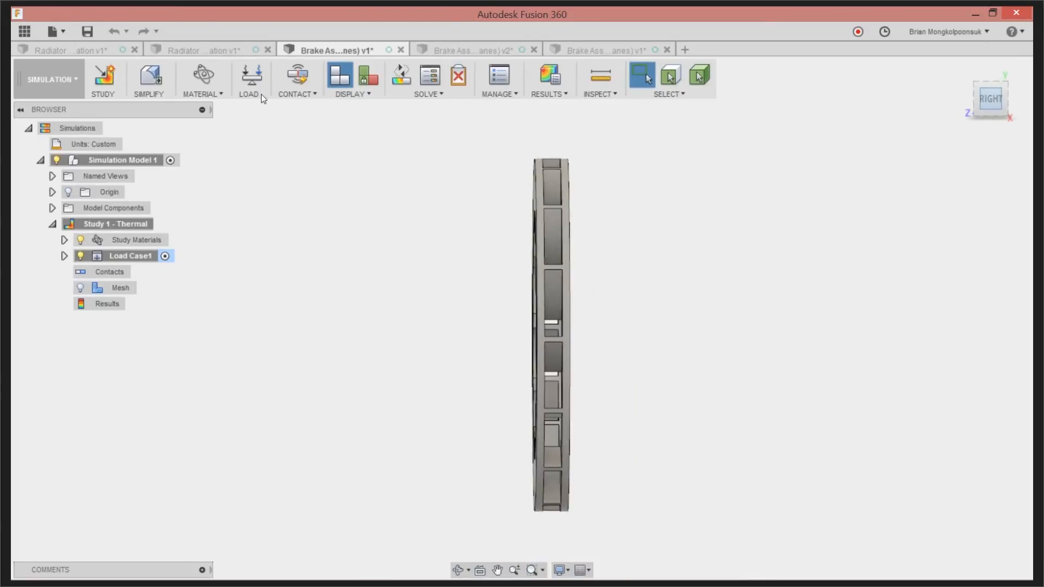
pyautogui.click(247, 82)
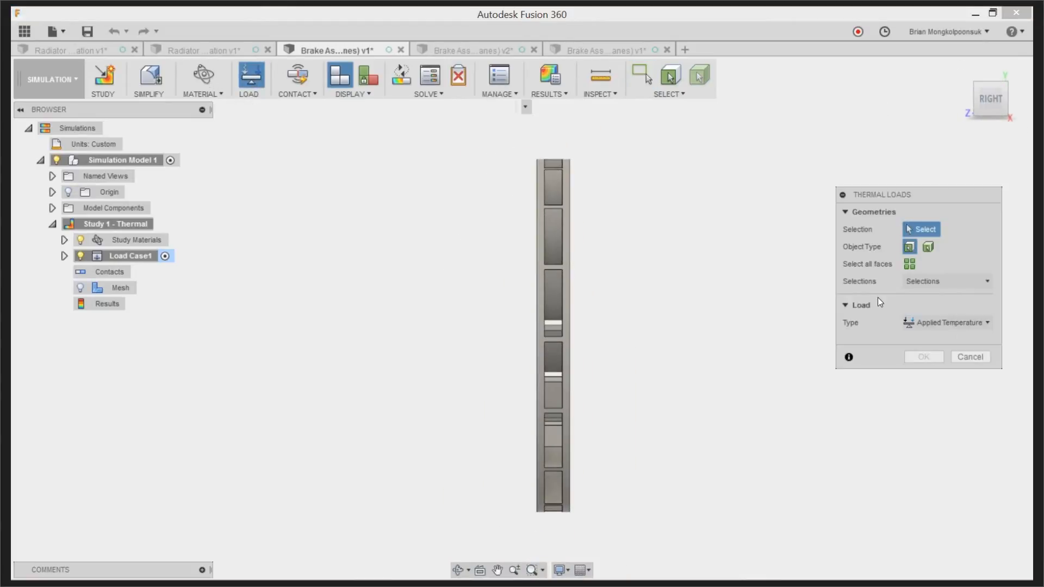
pyautogui.click(919, 323)
pyautogui.click(931, 387)
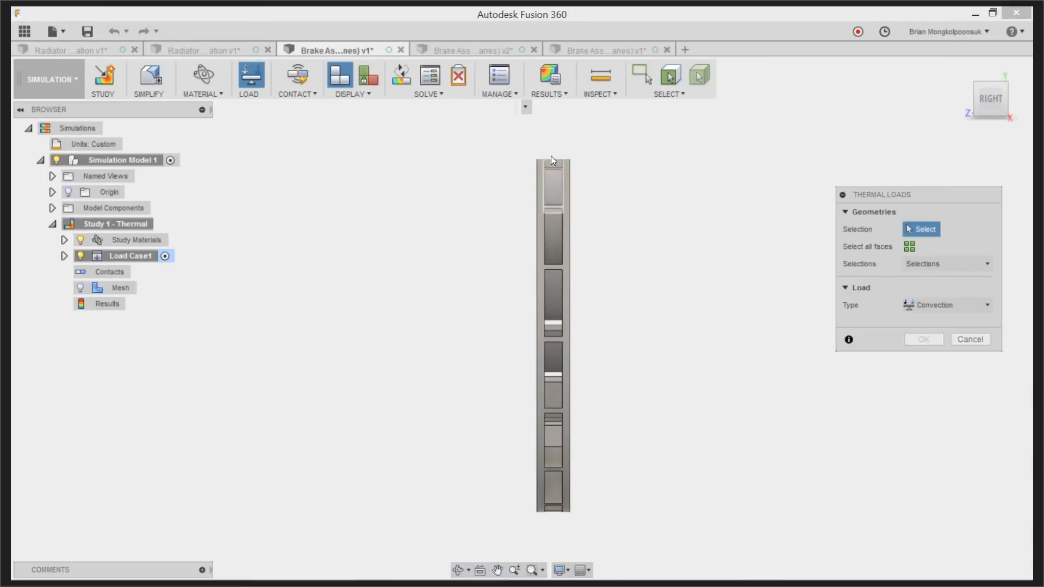
pyautogui.moveTo(540, 149); pyautogui.dragTo(566, 521)
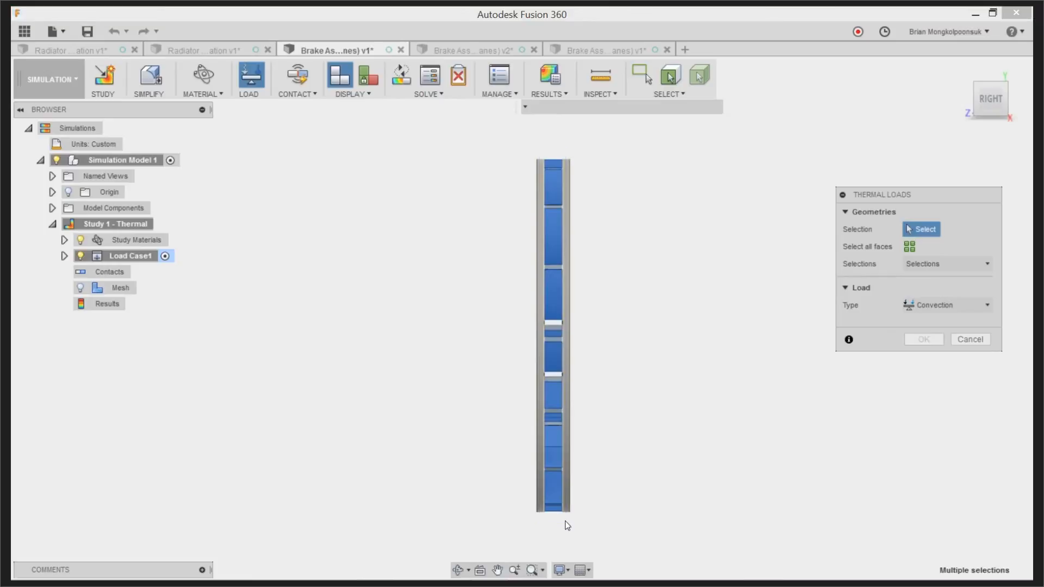
pyautogui.keyDown('shift'); pyautogui.moveTo(624, 346); pyautogui.dragTo(708, 355, button='middle'); pyautogui.keyUp('shift')
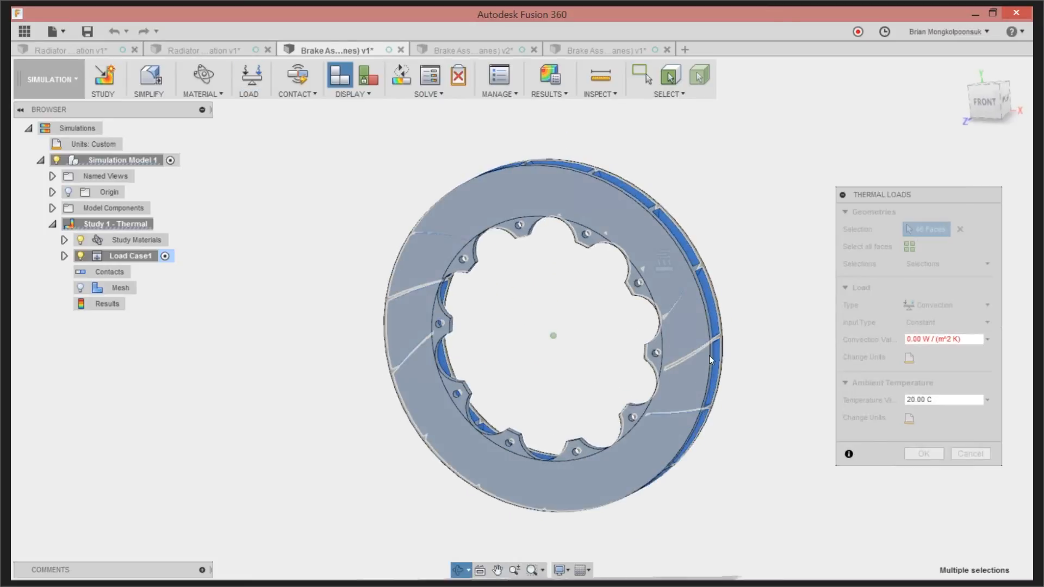
# Set the convection value to 500 W/(m^2 K) and apply the load to the vent faces
pyautogui.click(909, 339)
pyautogui.write('50')
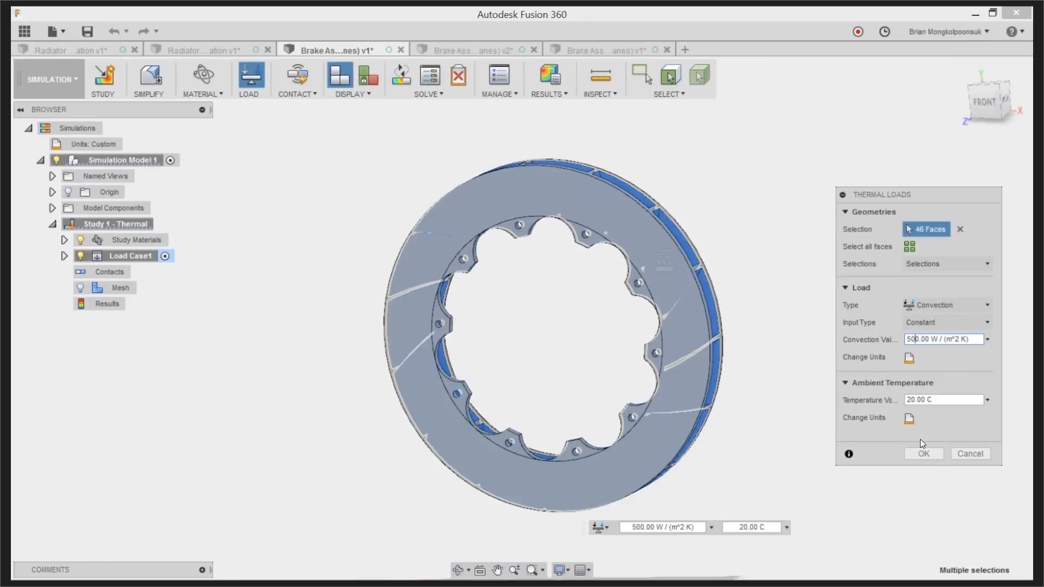
pyautogui.click(928, 452)
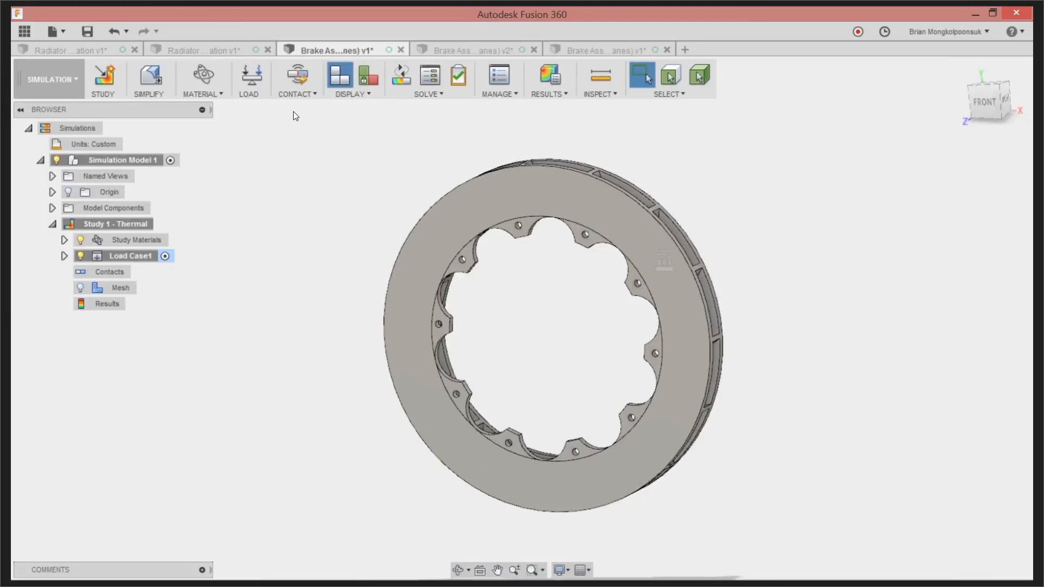
# Apply a 6500 W Heat Source load to the rotor's two flat friction faces
pyautogui.click(250, 79)
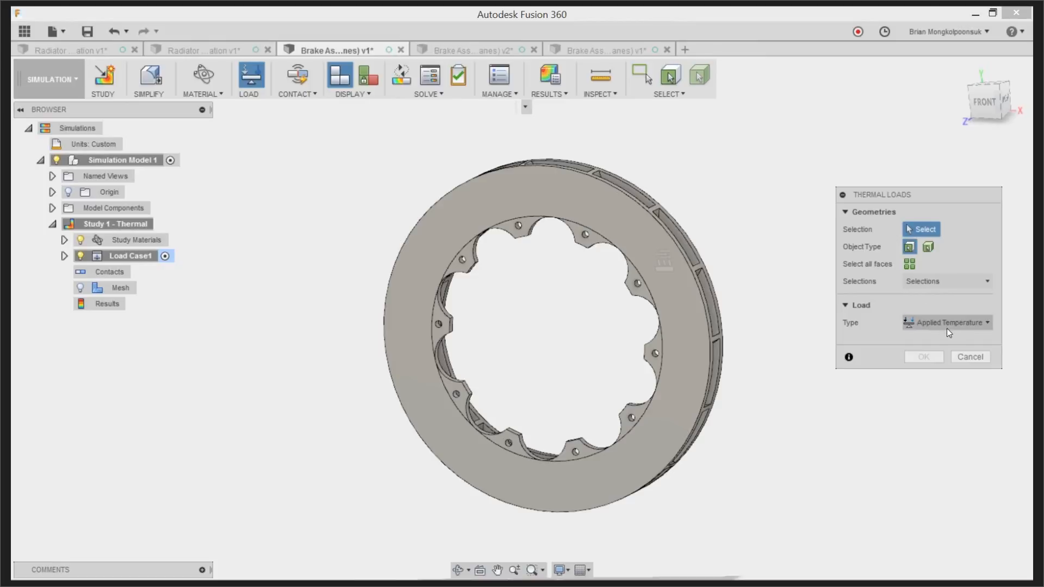
pyautogui.click(947, 324)
pyautogui.click(937, 353)
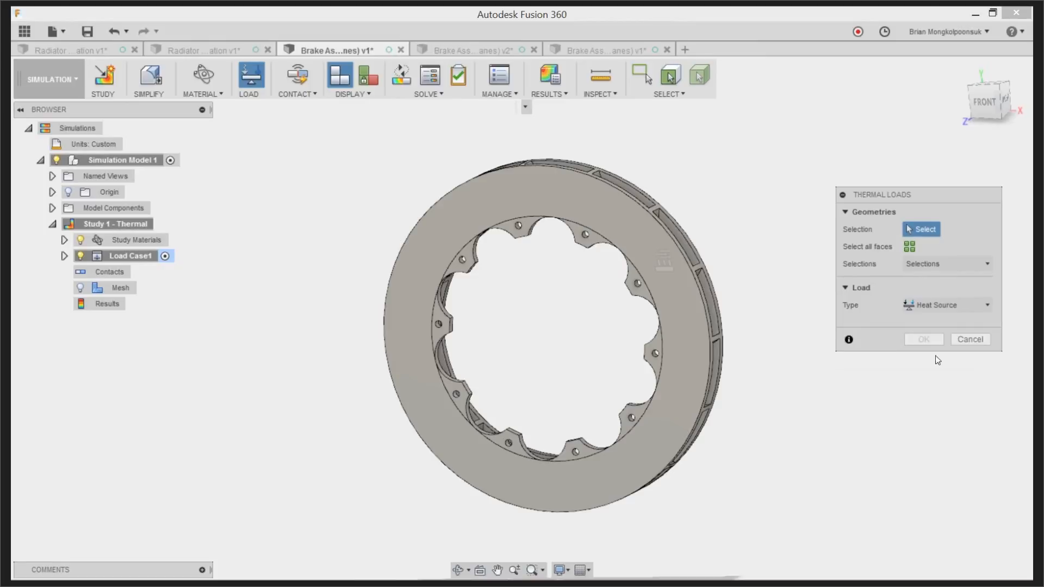
pyautogui.click(621, 233)
pyautogui.keyDown('shift'); pyautogui.moveTo(699, 189); pyautogui.dragTo(711, 153, button='middle'); pyautogui.keyUp('shift')
pyautogui.click(578, 178)
pyautogui.click(912, 324)
pyautogui.write('6500.00 W')
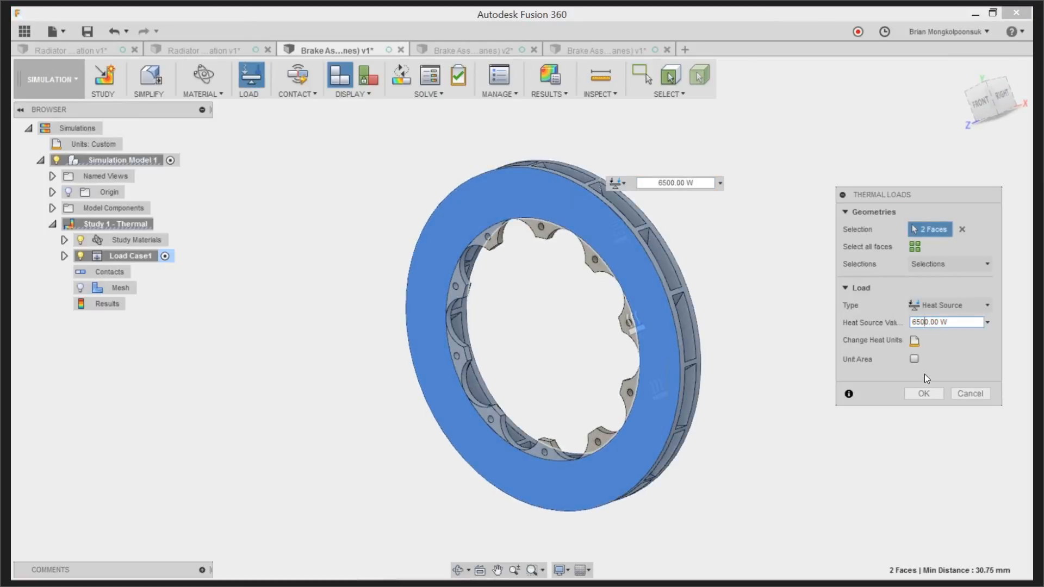
pyautogui.click(915, 396)
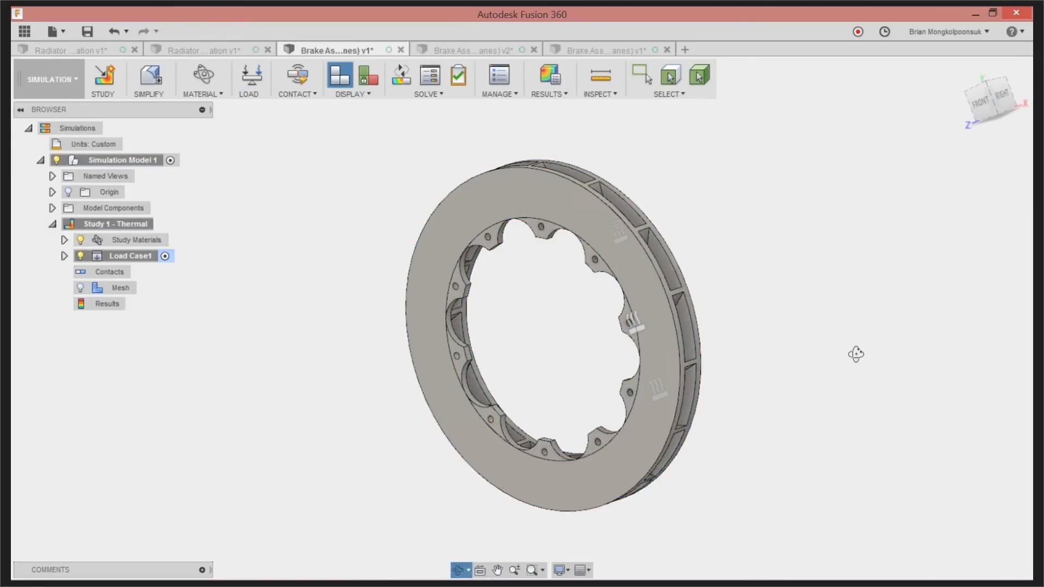
pyautogui.keyDown('shift'); pyautogui.moveTo(853, 355); pyautogui.dragTo(840, 344, button='middle'); pyautogui.keyUp('shift')
pyautogui.scroll(-1, 820, 260)
pyautogui.scroll(1, 749, 314)
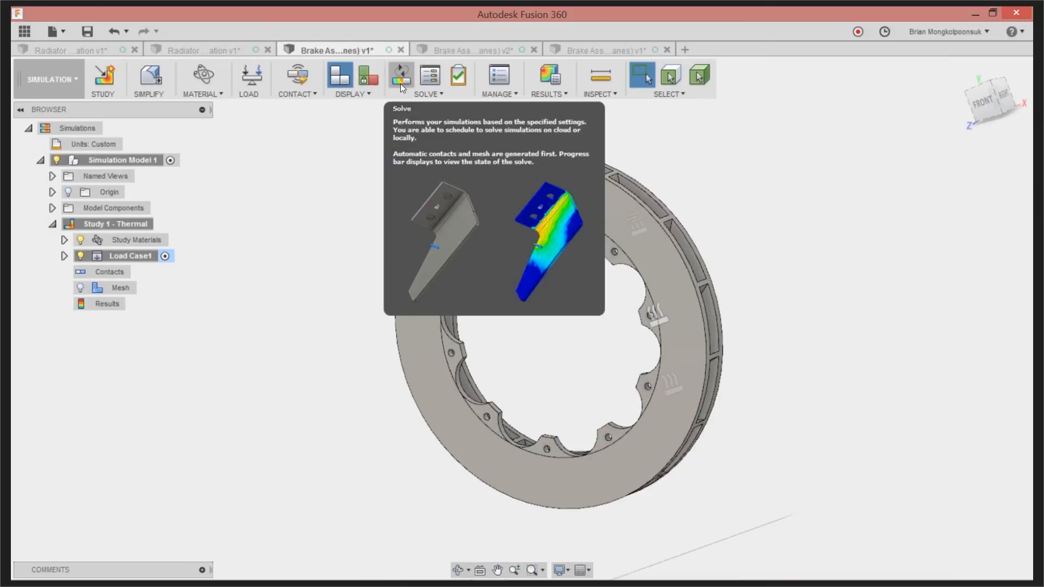
# Switch to the solved brake rotor study and probe surface temperatures on the friction face and on an inner mounting tab
pyautogui.click(455, 52)
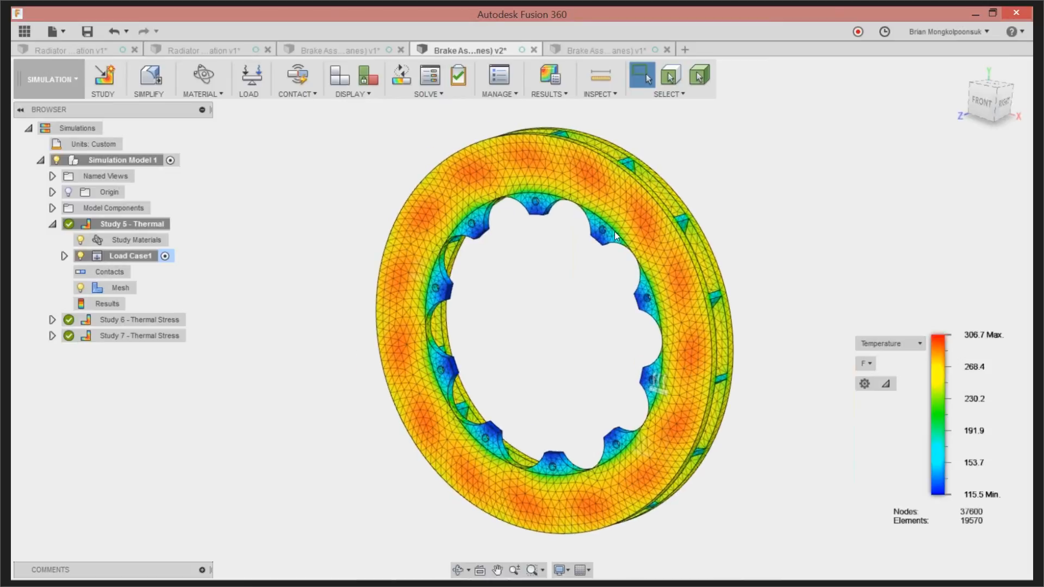
pyautogui.click(600, 92)
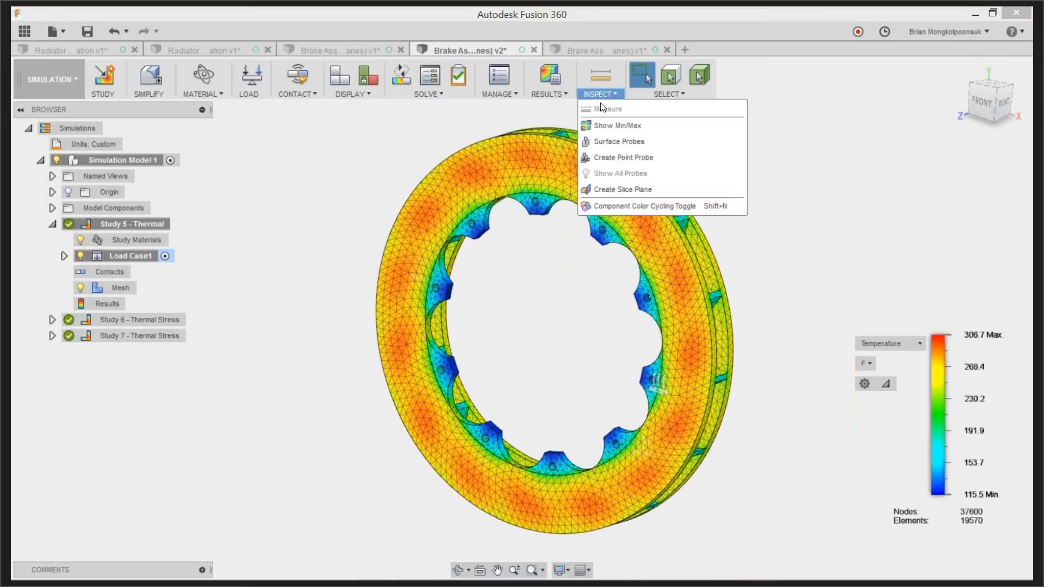
pyautogui.click(614, 142)
pyautogui.click(535, 166)
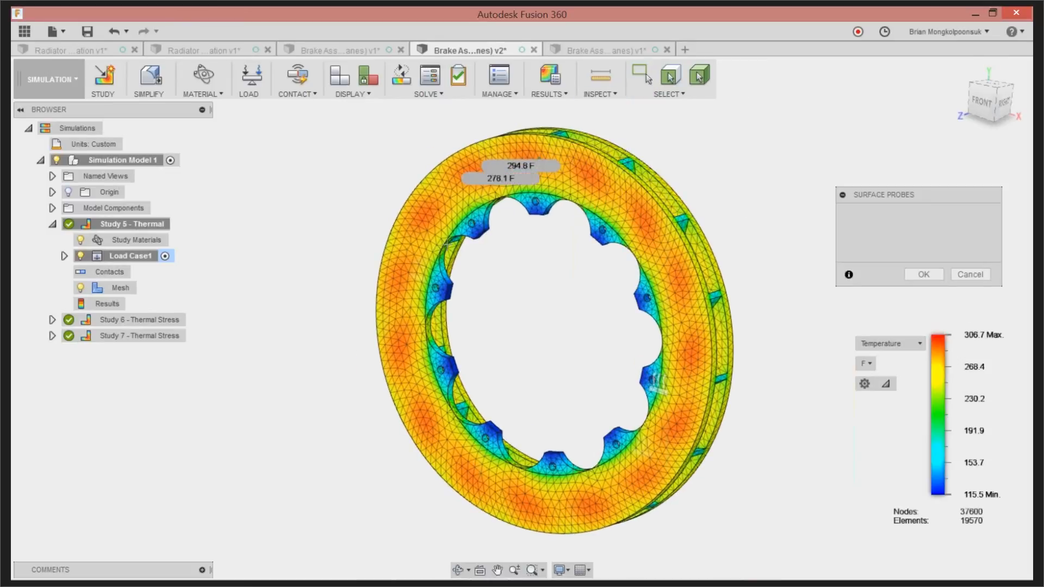
pyautogui.click(441, 289)
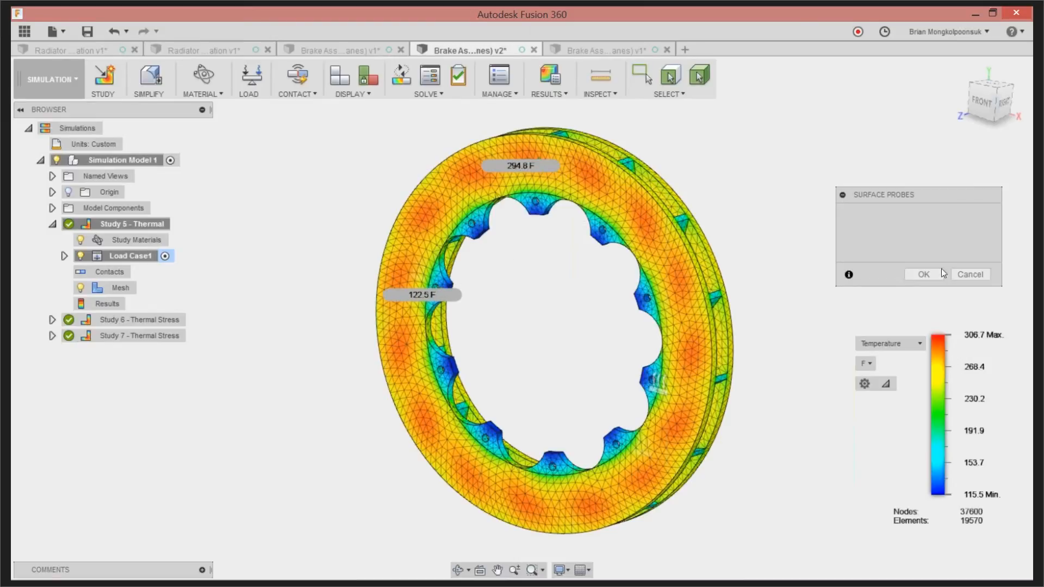
pyautogui.click(924, 274)
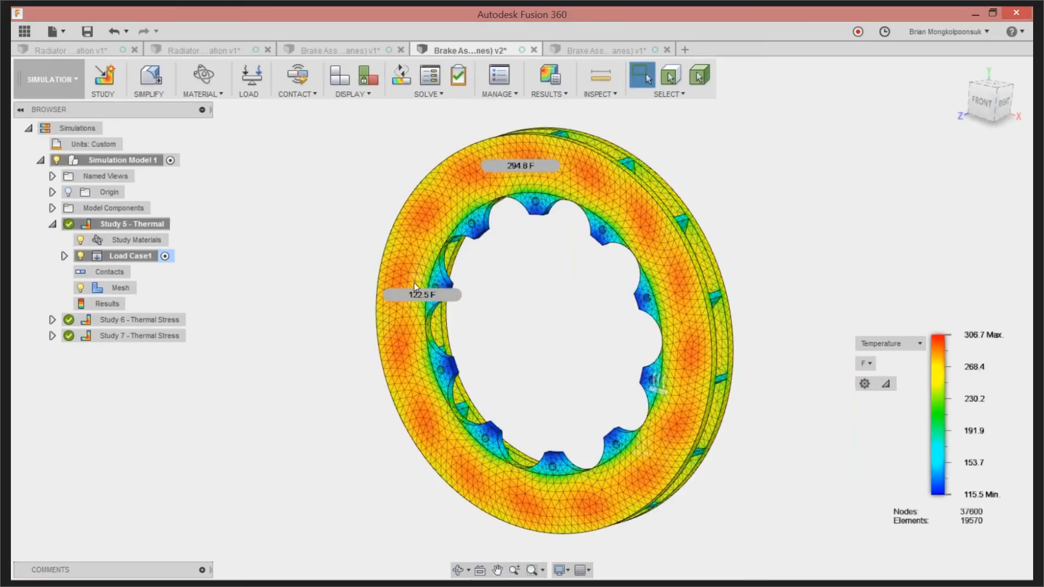
pyautogui.scroll(3, 430, 296)
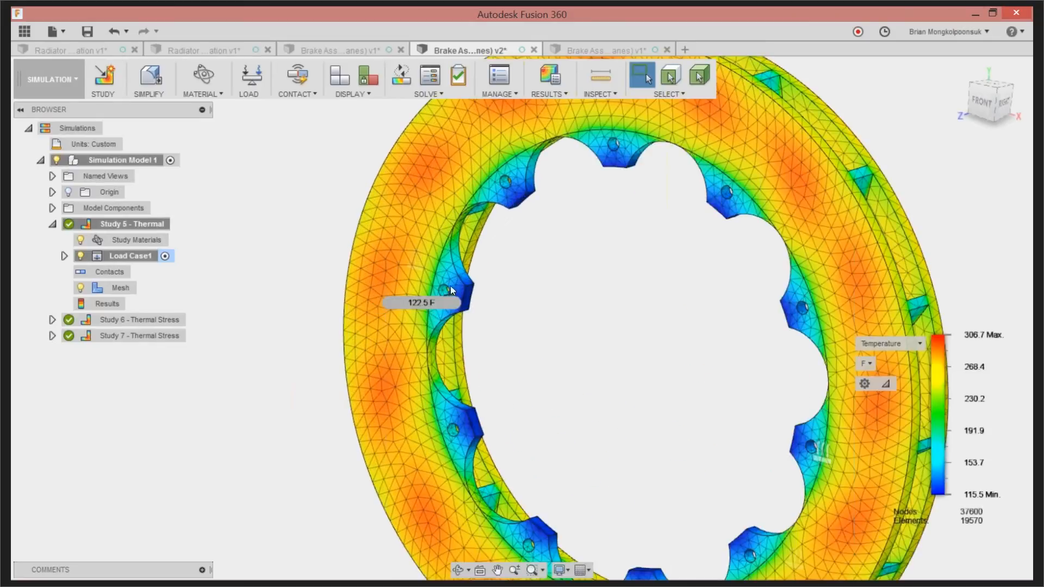
pyautogui.scroll(-3, 451, 296)
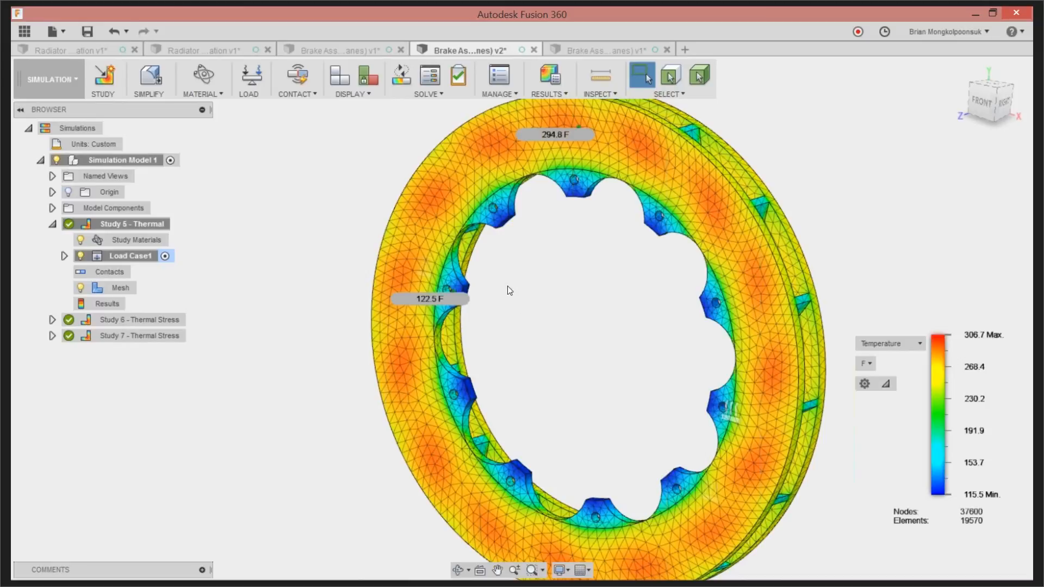
pyautogui.keyDown('shift'); pyautogui.moveTo(517, 228); pyautogui.dragTo(523, 319, button='middle'); pyautogui.keyUp('shift')
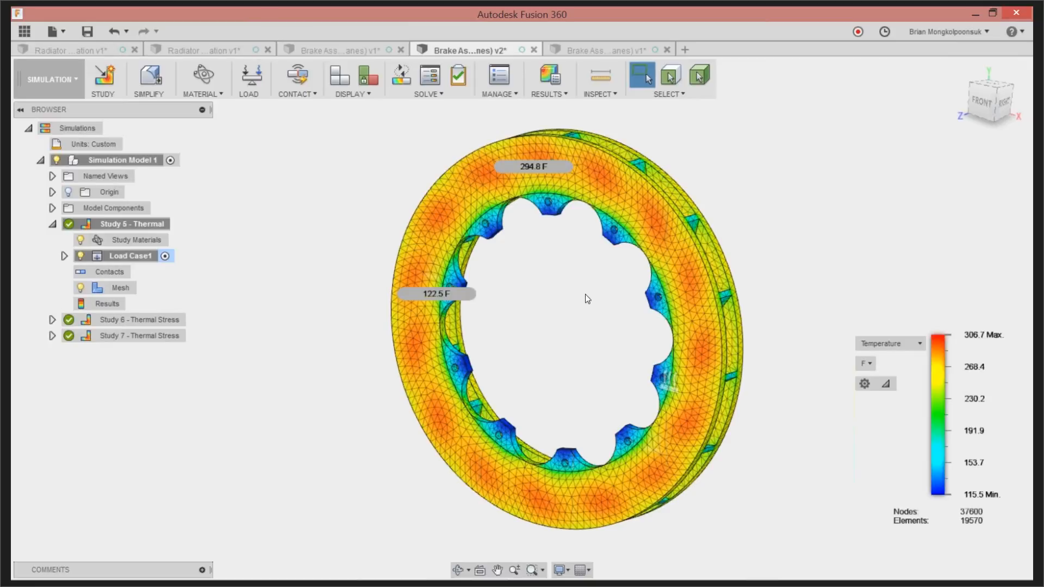
# Return to the unsolved brake rotor model and clone its Thermal study
pyautogui.click(354, 47)
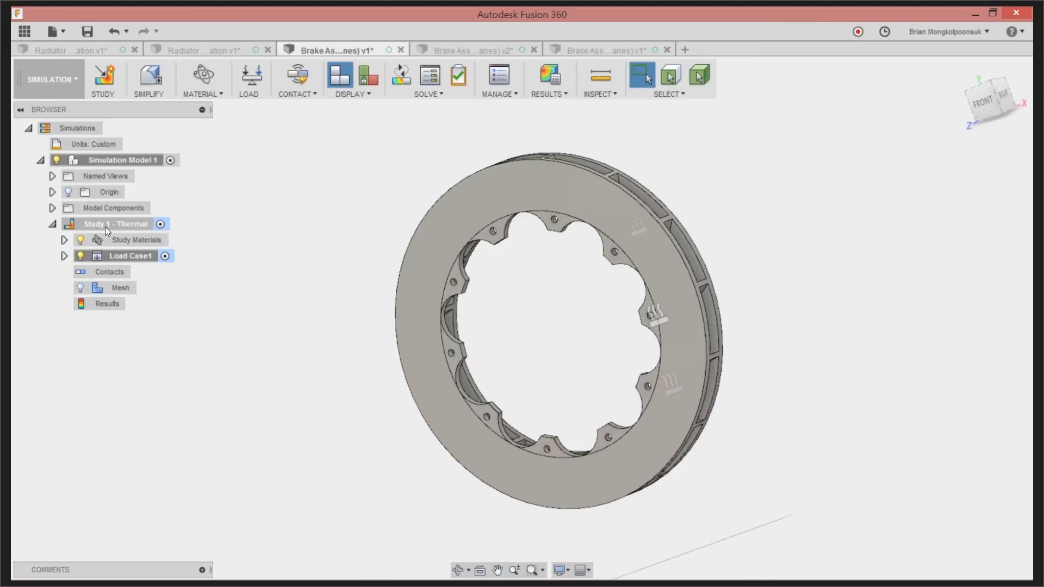
pyautogui.click(106, 226)
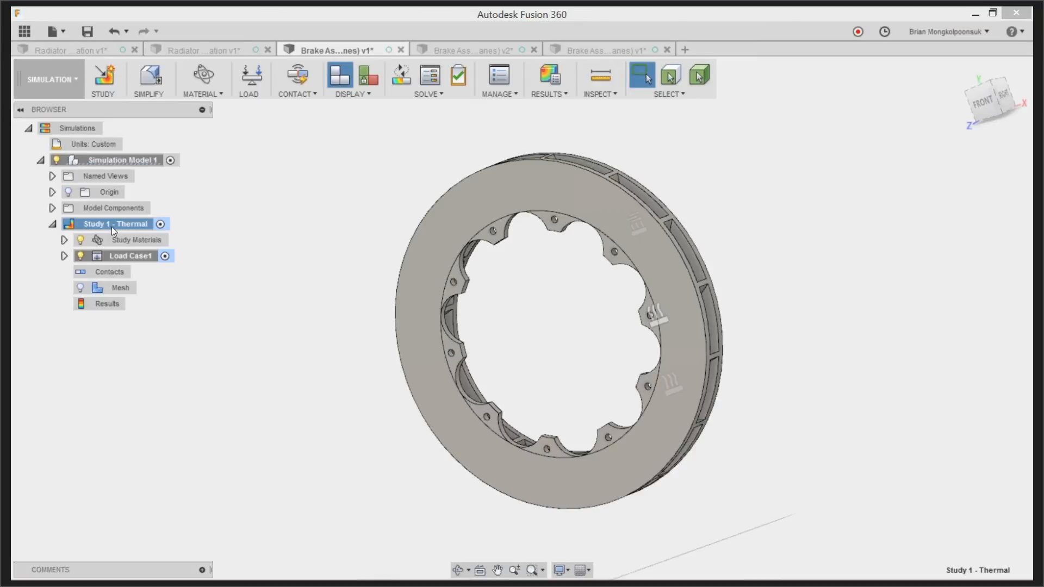
pyautogui.rightClick(111, 227)
pyautogui.click(131, 238)
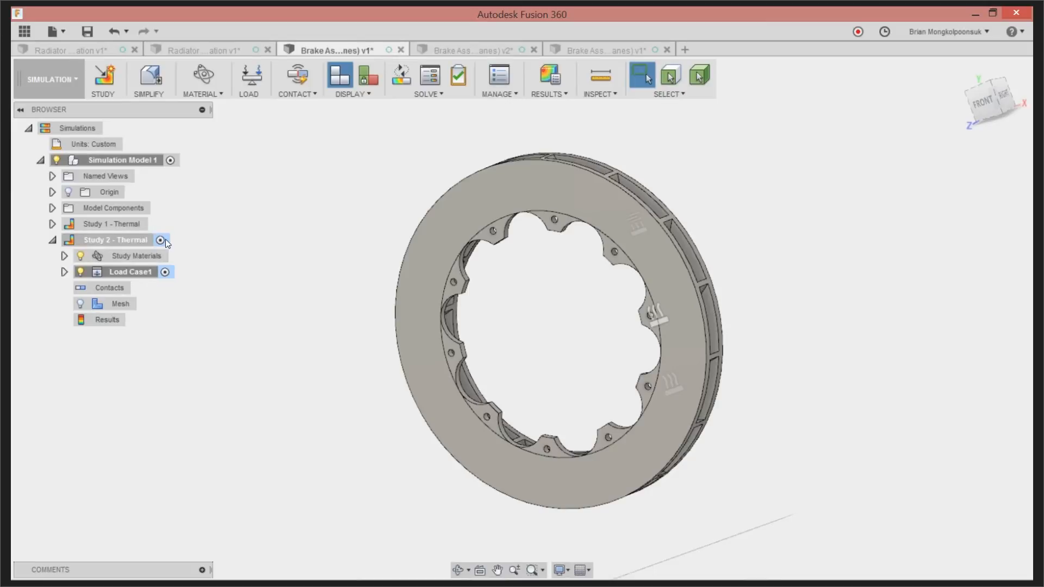
# Change the cloned study's type to Thermal Stress in its settings
pyautogui.click(496, 78)
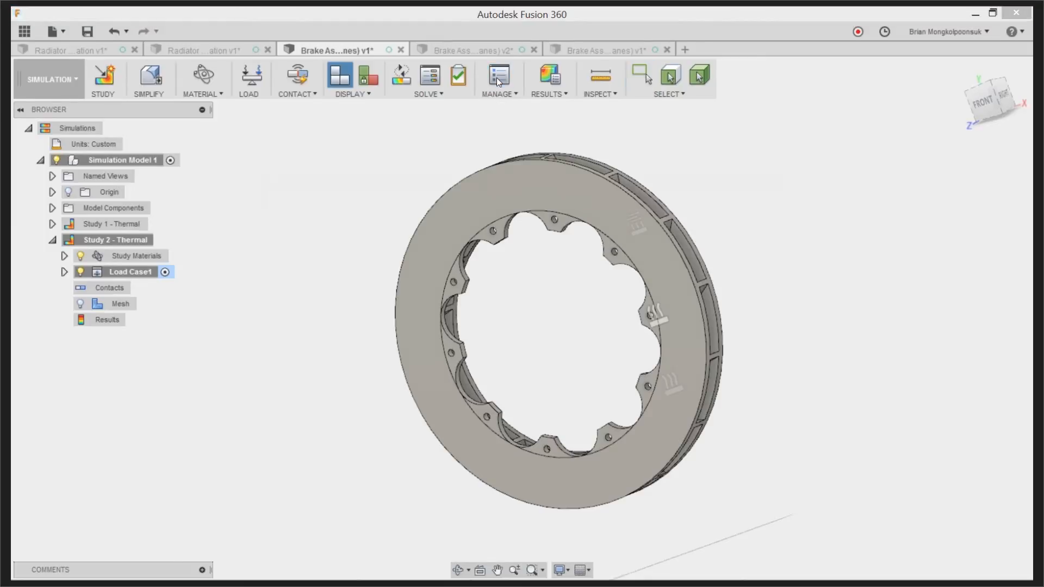
pyautogui.click(471, 213)
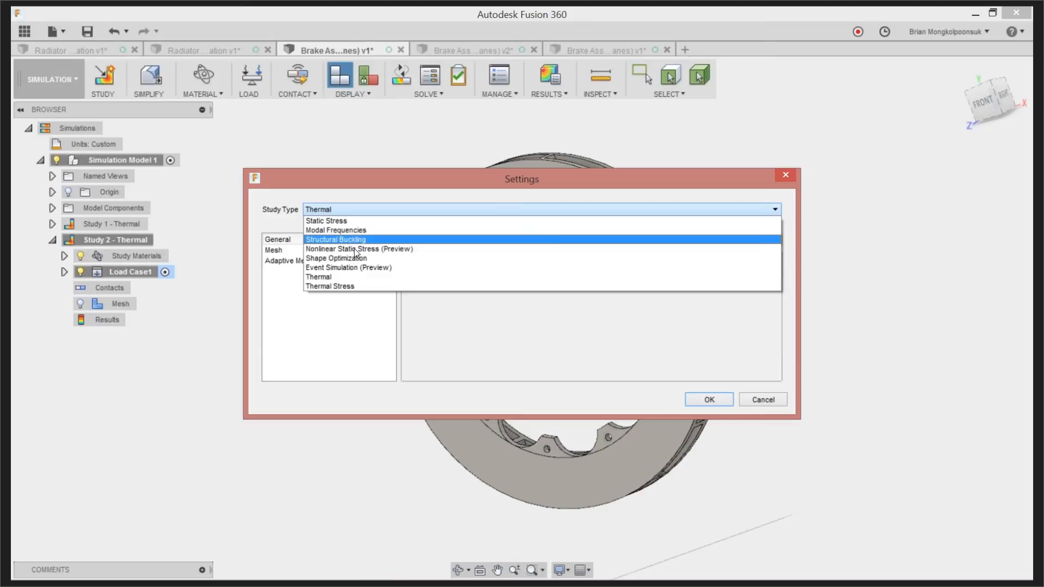
pyautogui.click(350, 287)
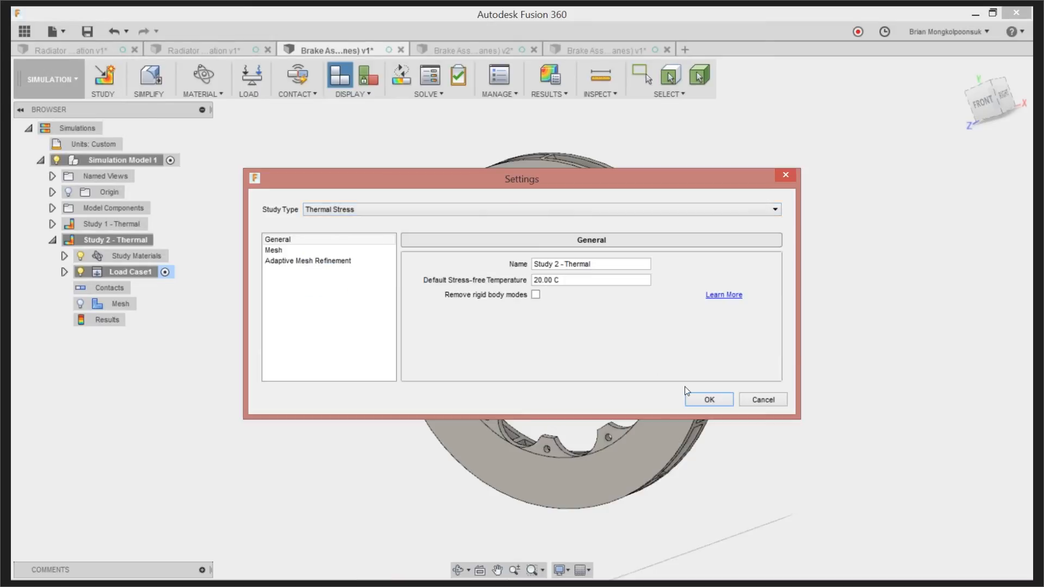
pyautogui.click(701, 400)
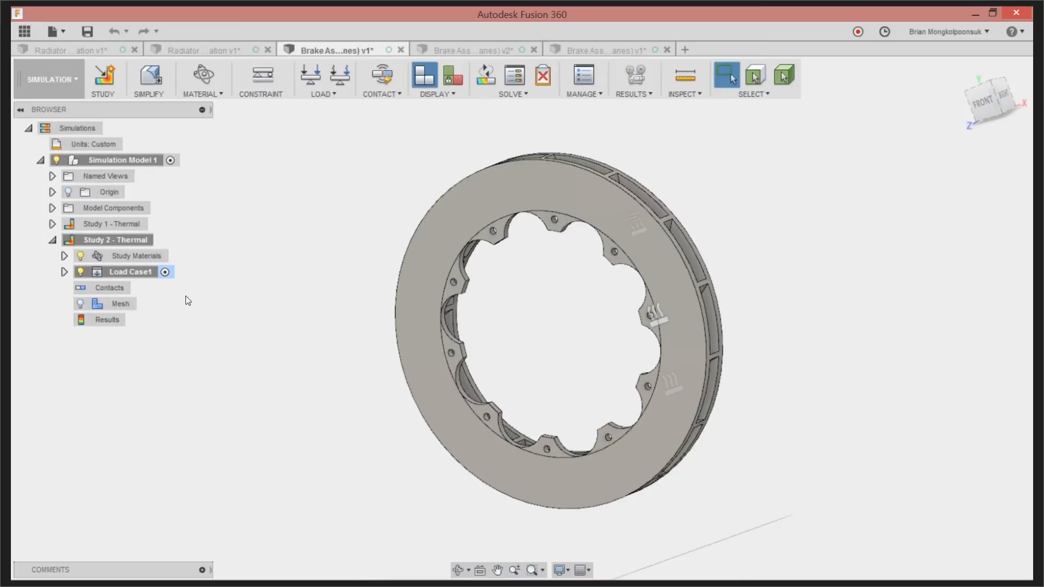
# Start a Pin structural constraint with radial and axial directions fixed, and select three adjacent mounting holes clockwise from the rotor's top hole
pyautogui.click(266, 77)
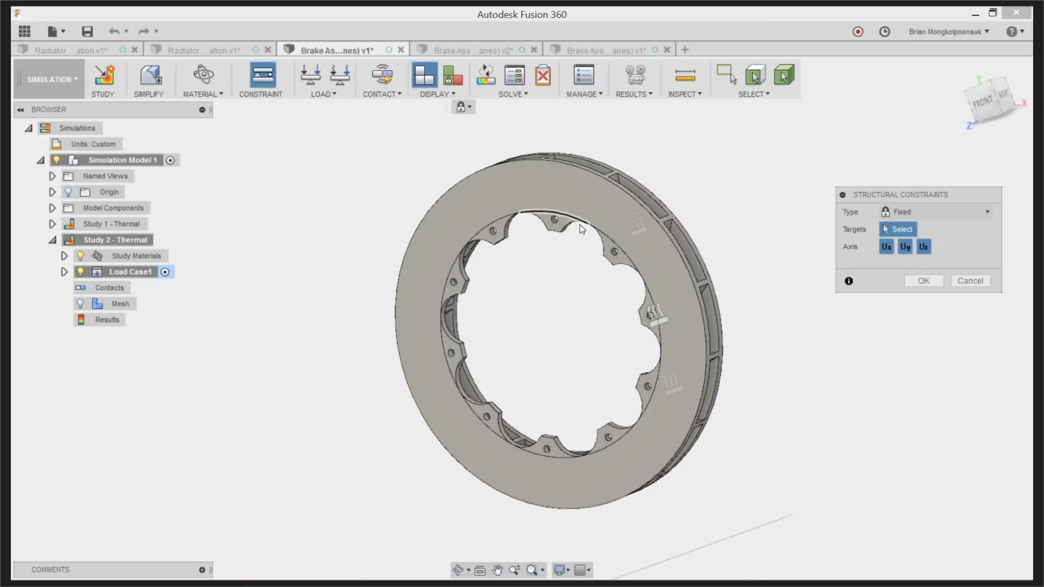
pyautogui.click(900, 212)
pyautogui.click(903, 246)
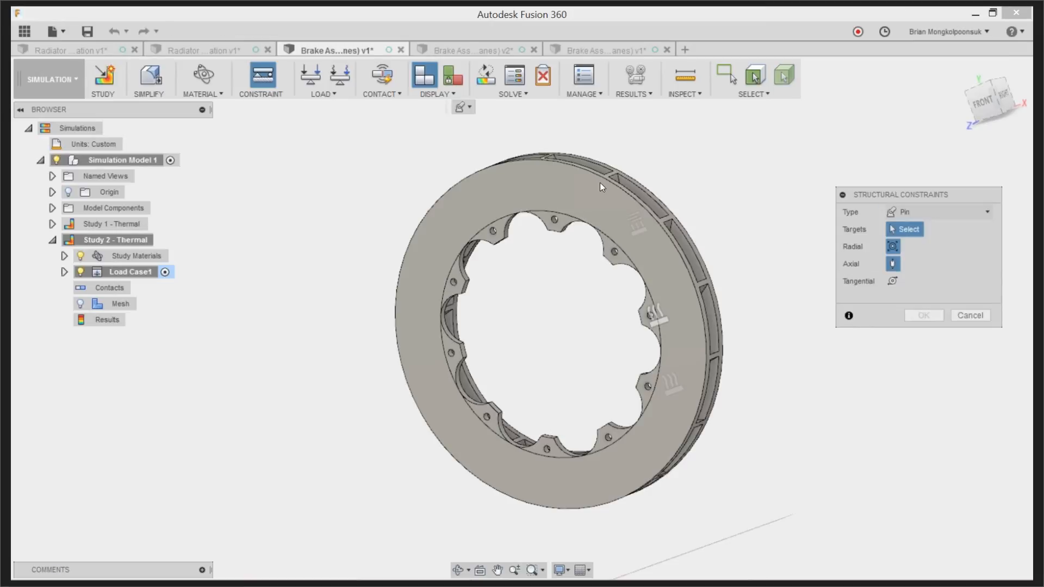
pyautogui.scroll(8, 537, 241)
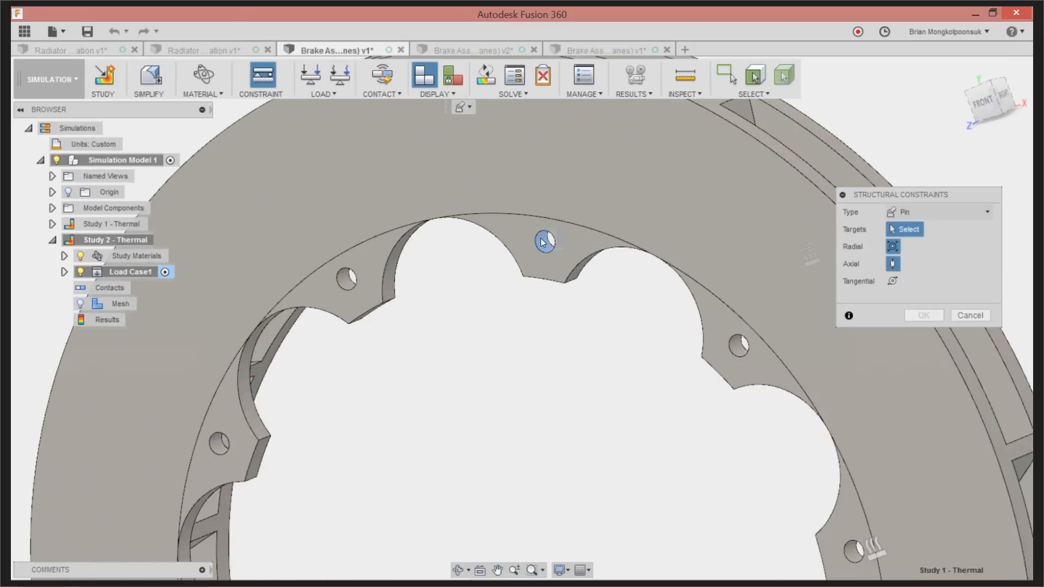
pyautogui.click(540, 238)
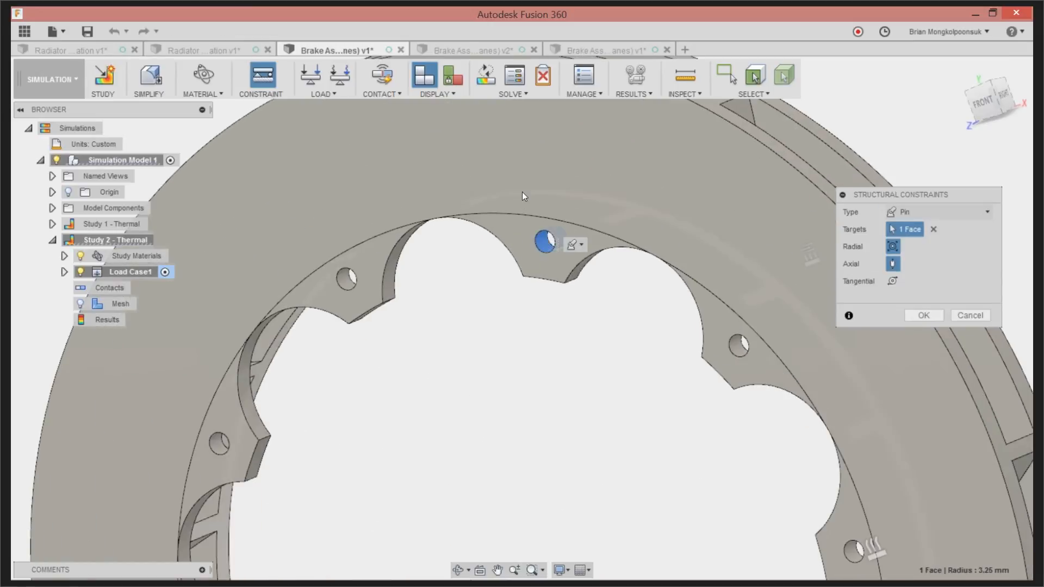
pyautogui.scroll(-3, 521, 192)
pyautogui.scroll(6, 677, 299)
pyautogui.click(660, 295)
pyautogui.scroll(-6, 573, 144)
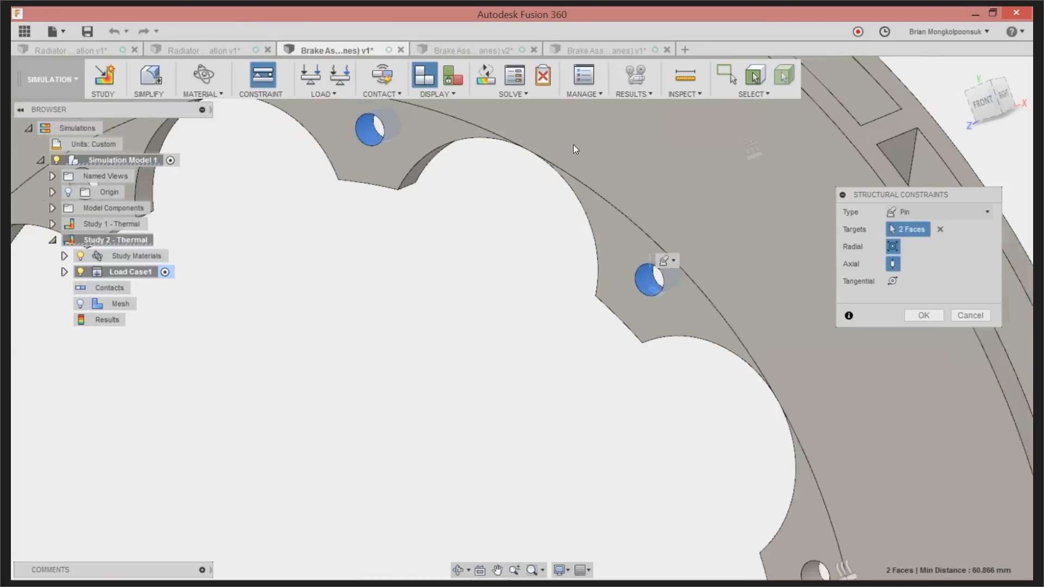
pyautogui.scroll(6, 660, 317)
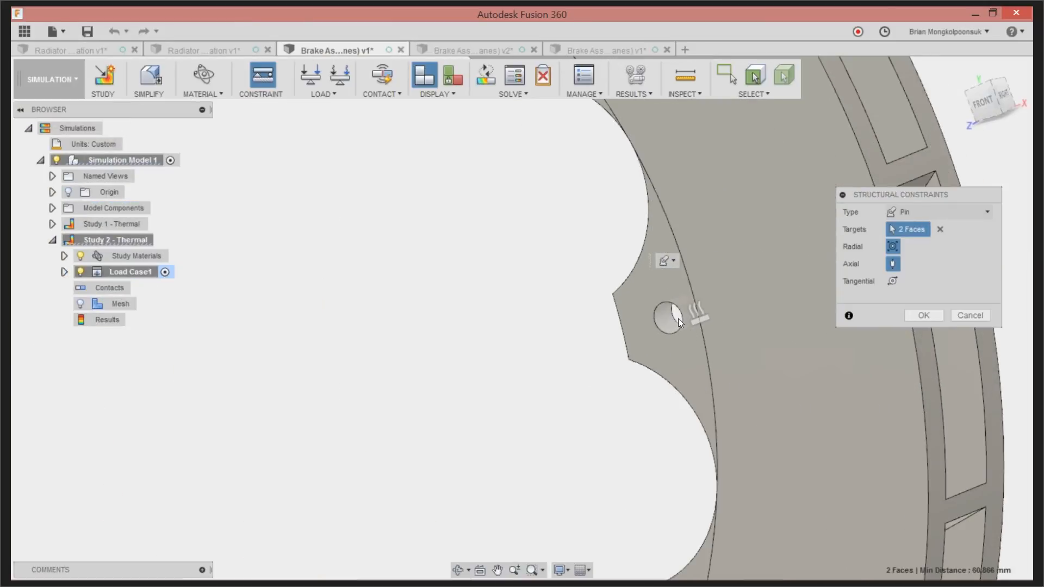
pyautogui.click(667, 318)
pyautogui.scroll(-3, 580, 221)
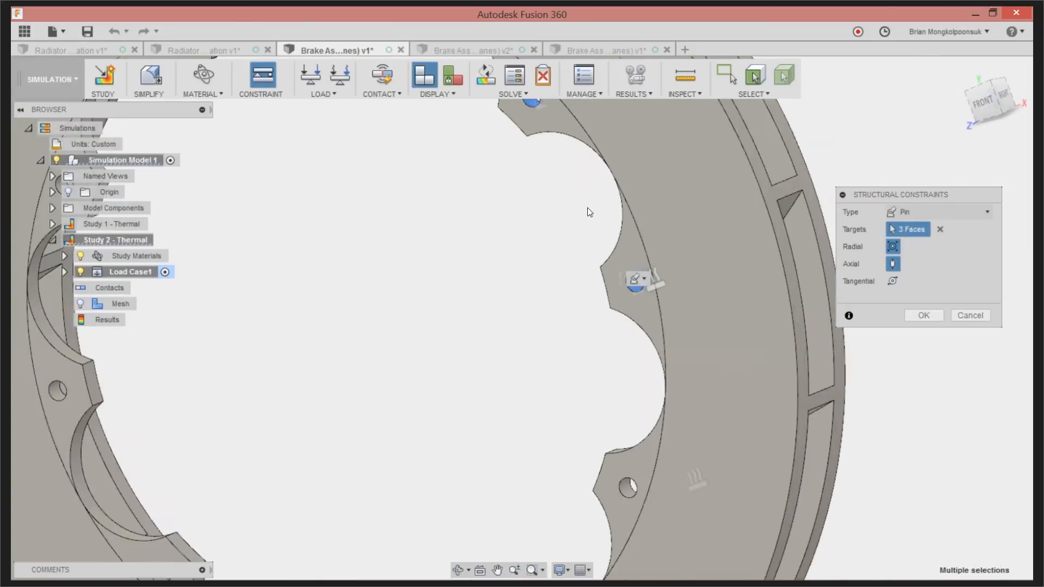
# Add the next three mounting holes clockwise, down to the rotor's lowest hole, to the Pin constraint's targets
pyautogui.scroll(-3, 587, 213)
pyautogui.scroll(6, 610, 318)
pyautogui.click(603, 298)
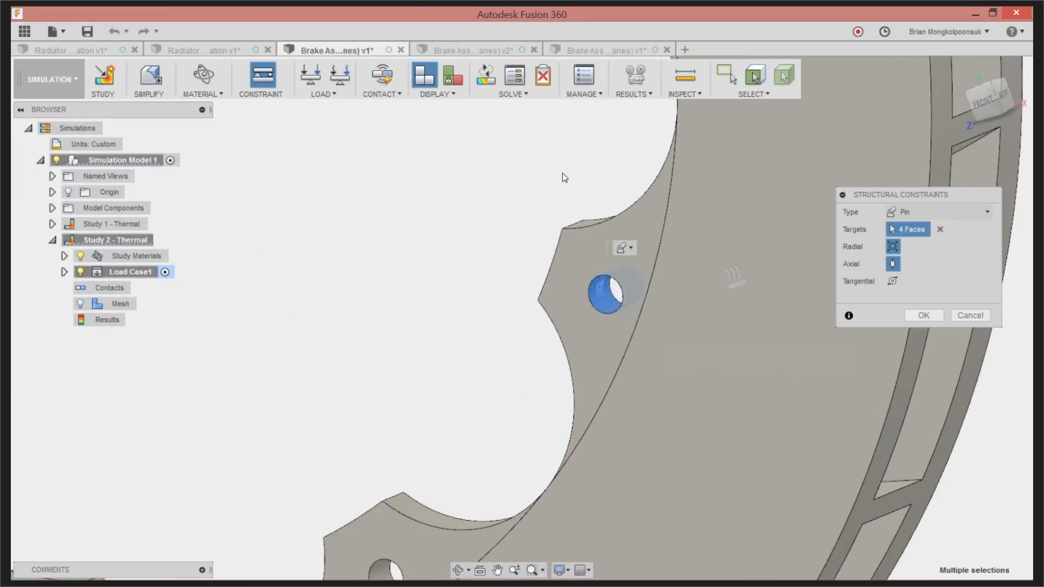
pyautogui.scroll(-3, 564, 181)
pyautogui.scroll(6, 435, 342)
pyautogui.click(534, 333)
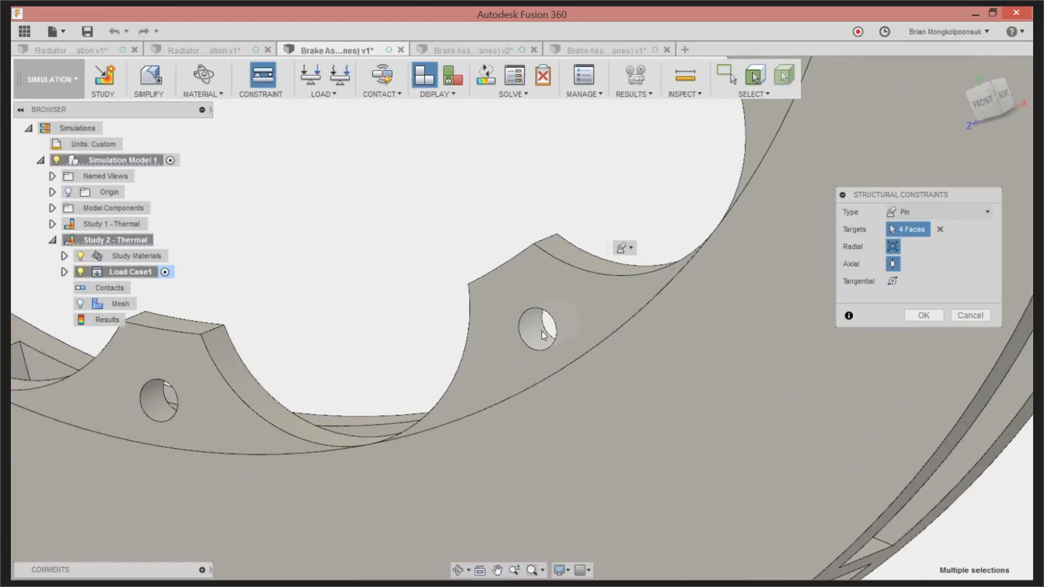
pyautogui.scroll(-3, 555, 252)
pyautogui.scroll(2, 371, 257)
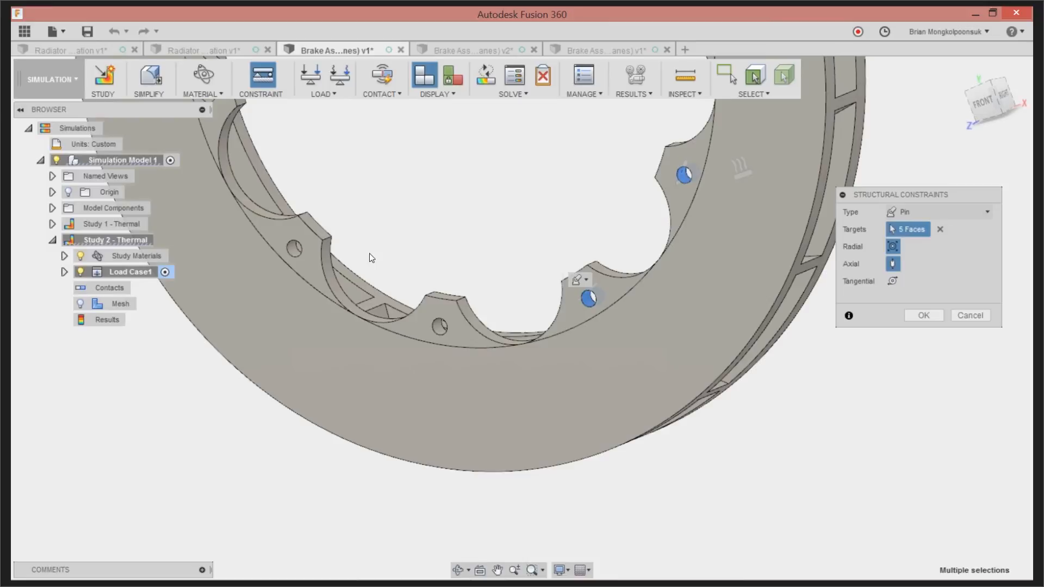
pyautogui.scroll(5, 466, 347)
pyautogui.click(489, 384)
pyautogui.scroll(-1, 604, 332)
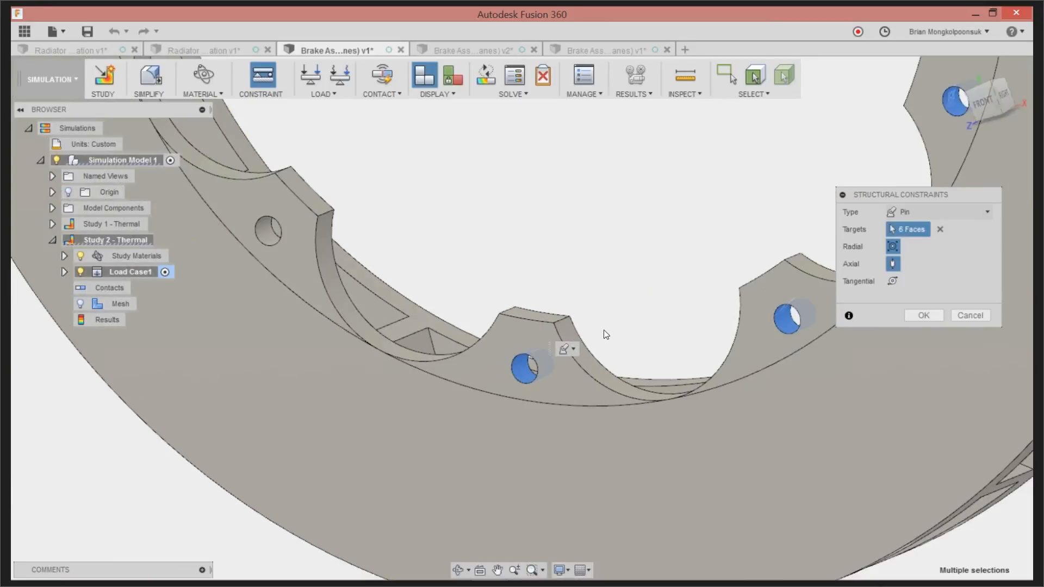
# Add the remaining four mounting holes to the Pin constraint and apply it to all ten holes
pyautogui.scroll(-3, 606, 334)
pyautogui.scroll(5, 462, 298)
pyautogui.click(497, 374)
pyautogui.scroll(-1, 498, 374)
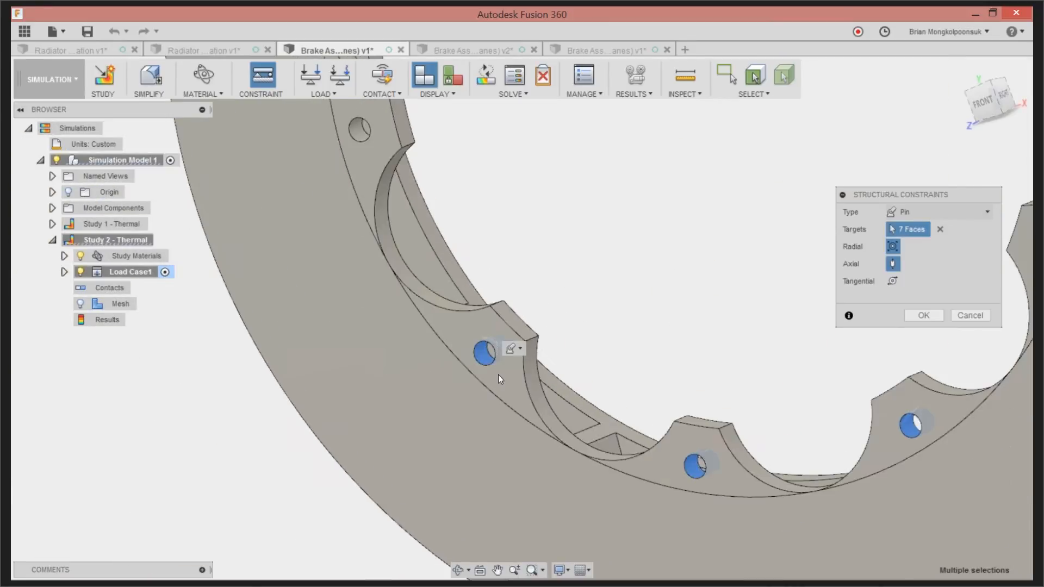
pyautogui.scroll(-3, 496, 370)
pyautogui.scroll(5, 413, 213)
pyautogui.click(450, 332)
pyautogui.scroll(-3, 451, 331)
pyautogui.scroll(5, 445, 294)
pyautogui.click(432, 306)
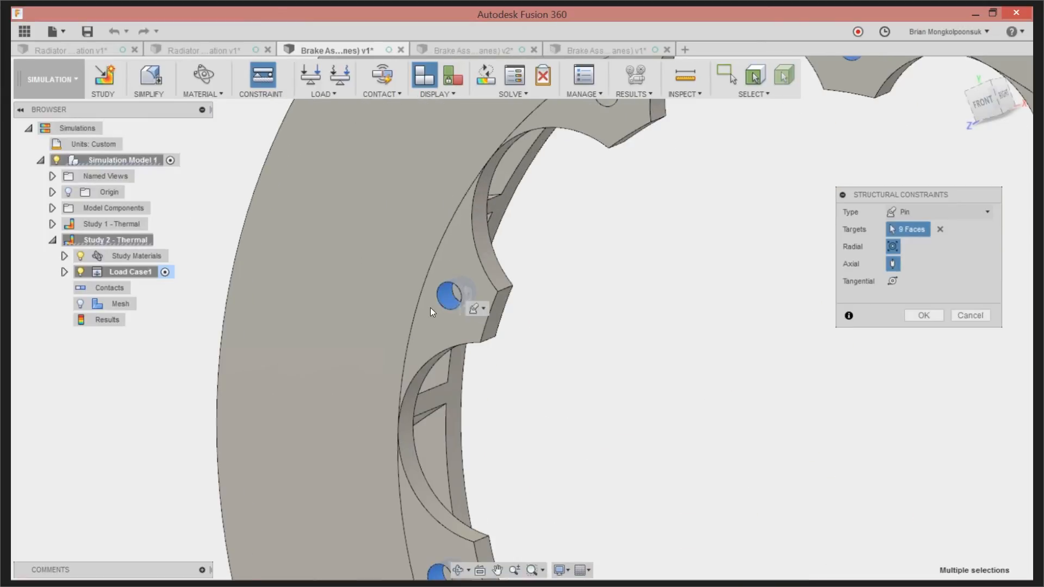
pyautogui.scroll(-3, 429, 308)
pyautogui.scroll(5, 540, 196)
pyautogui.click(463, 224)
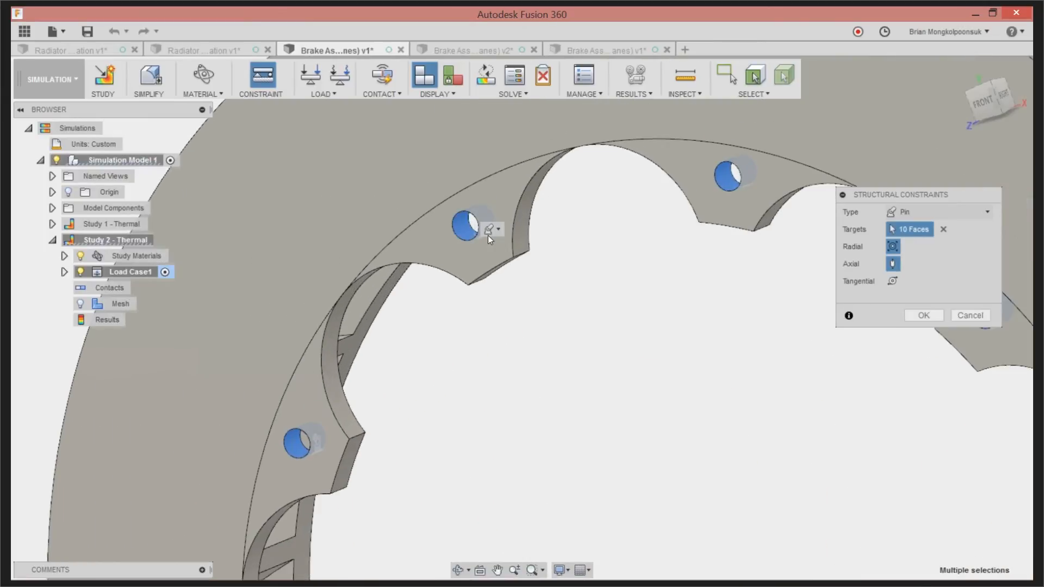
pyautogui.scroll(-5, 485, 236)
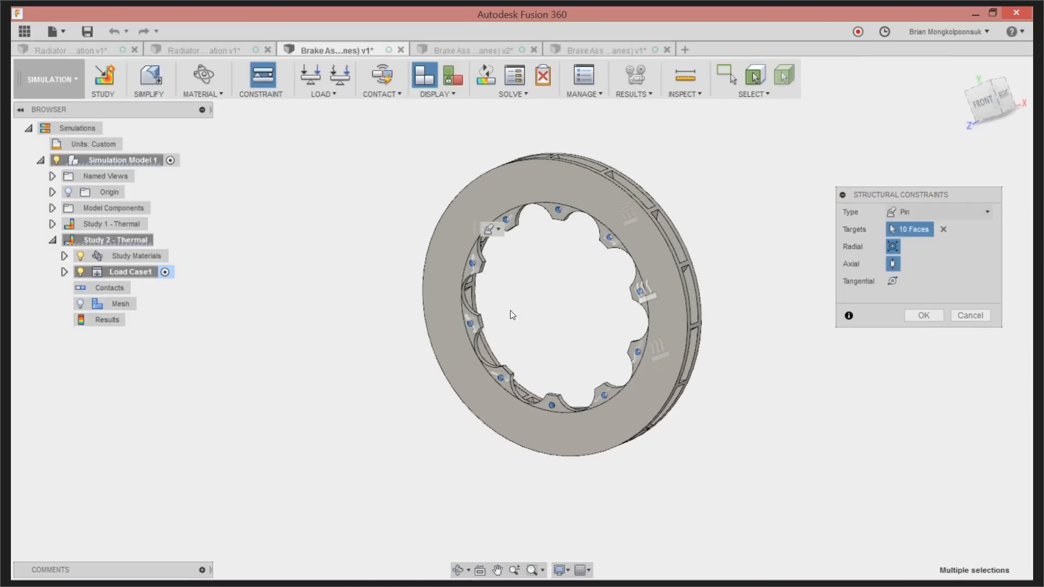
pyautogui.scroll(2, 510, 310)
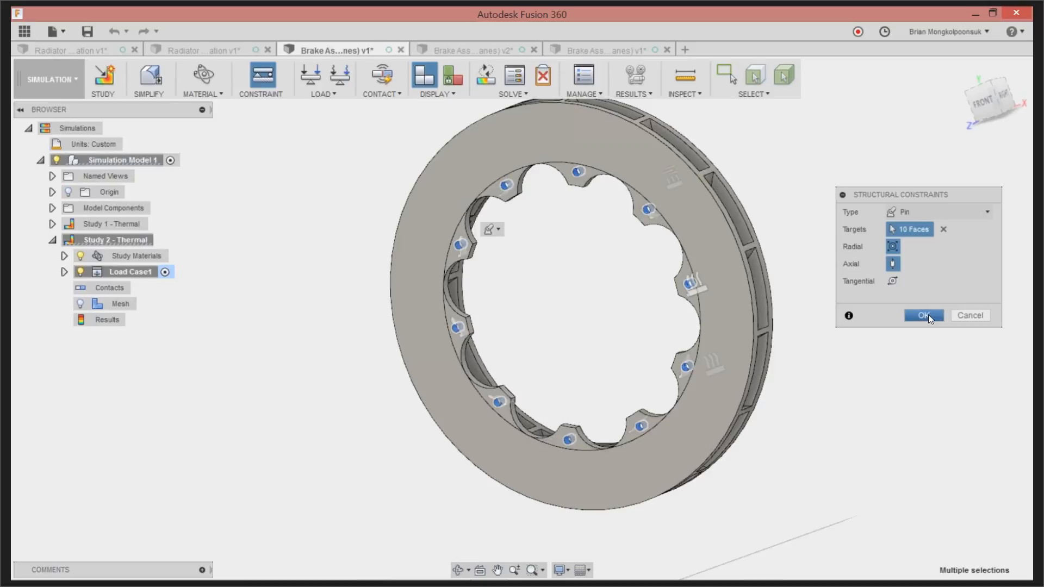
pyautogui.click(923, 316)
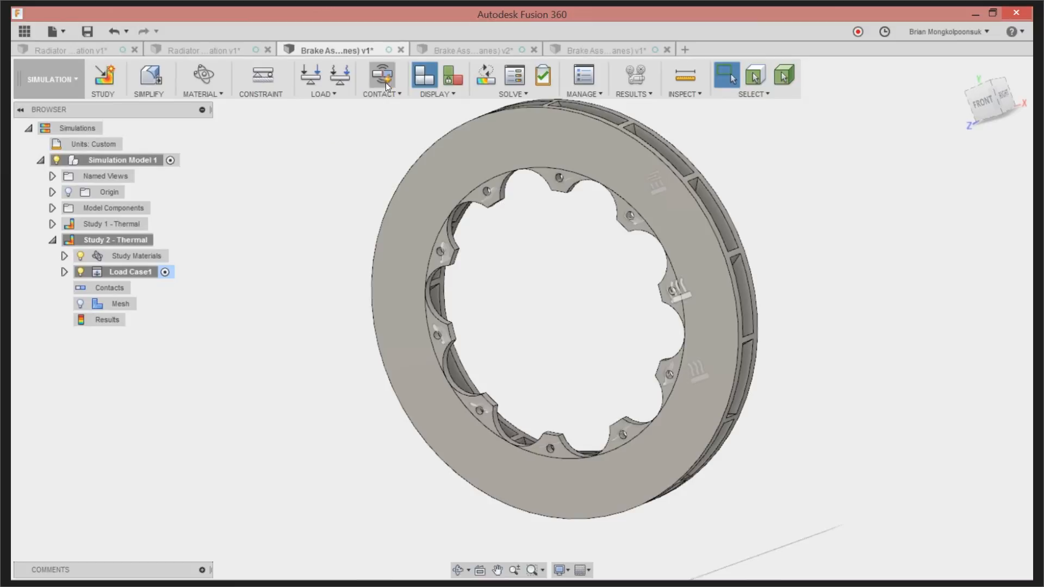
# Expand the cloned study's load case to show its loads and constraints, and enable the Gravity load
pyautogui.scroll(-2, 380, 213)
pyautogui.moveTo(414, 216); pyautogui.dragTo(402, 222, button='middle')
pyautogui.scroll(2, 478, 190)
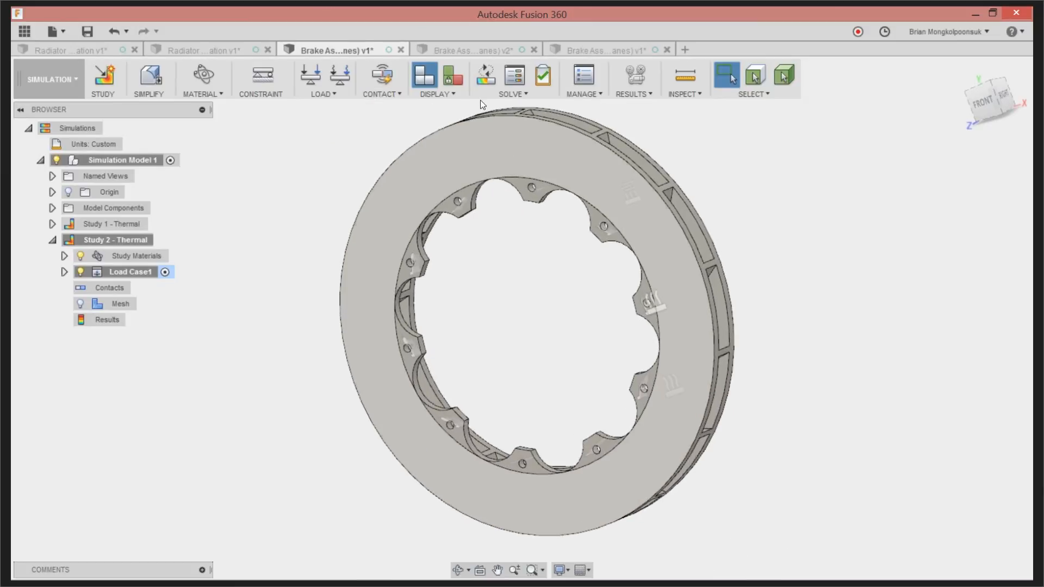
pyautogui.click(64, 272)
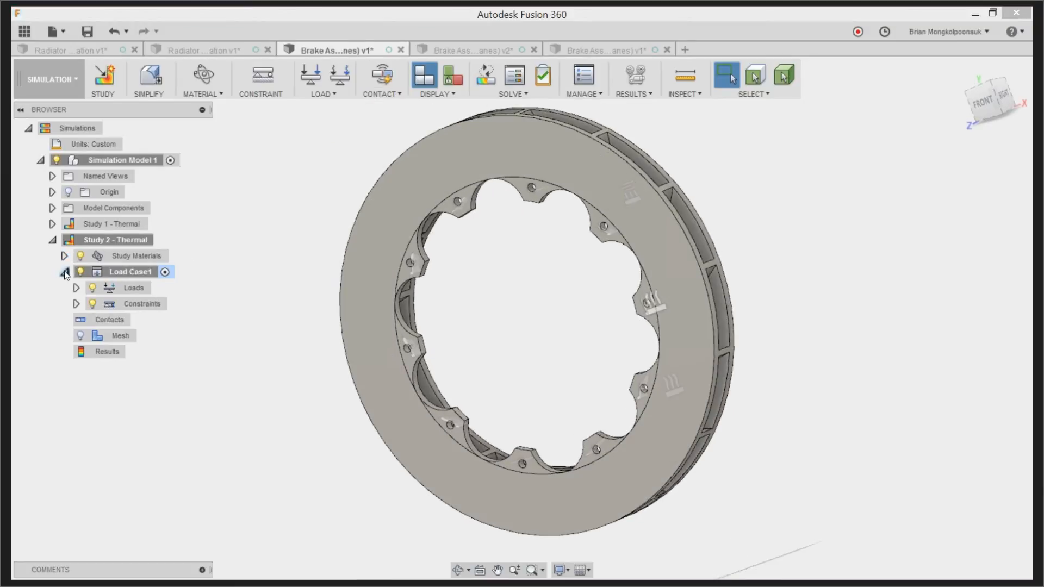
pyautogui.click(77, 288)
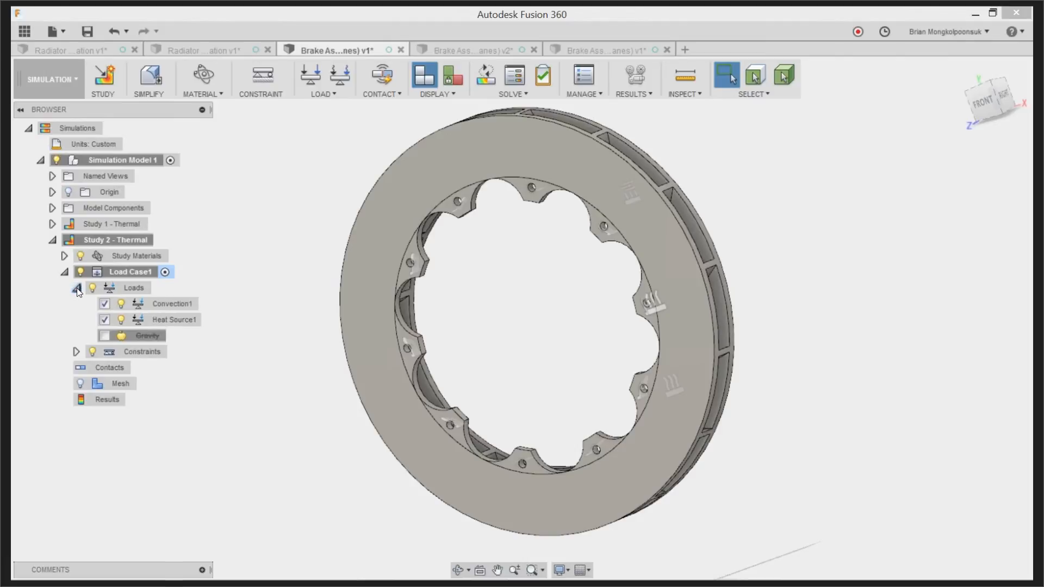
pyautogui.click(77, 353)
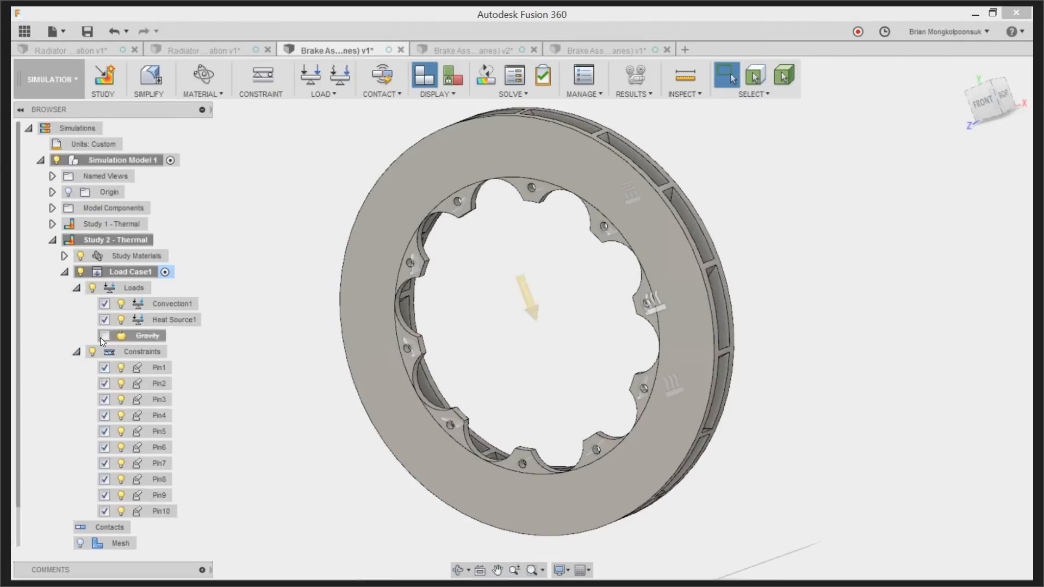
pyautogui.click(103, 336)
pyautogui.scroll(-1, 146, 339)
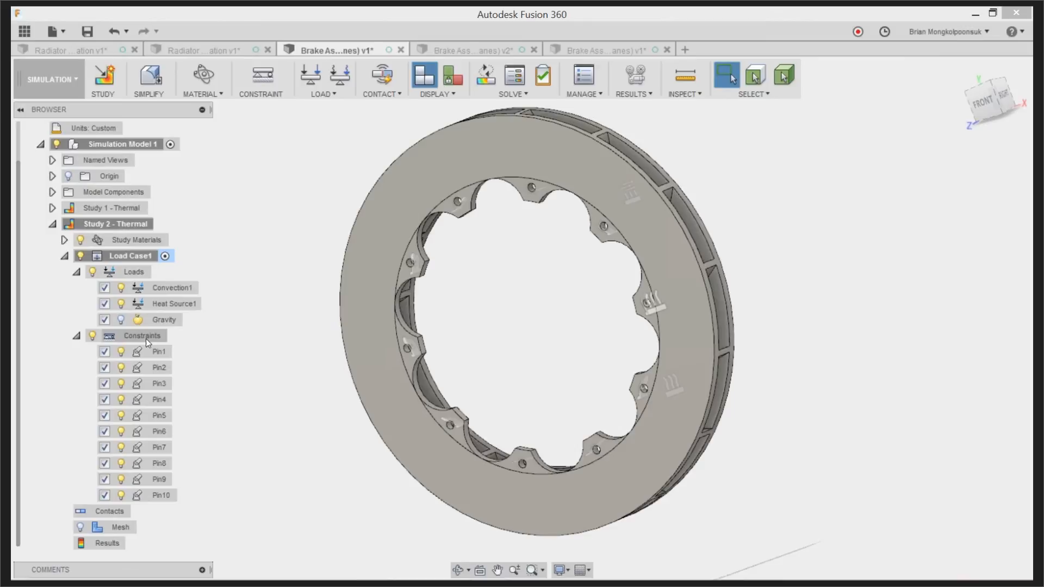
# Collapse Study 2's load case in the browser tree, including its loads and constraints
pyautogui.scroll(1, 144, 340)
pyautogui.click(77, 288)
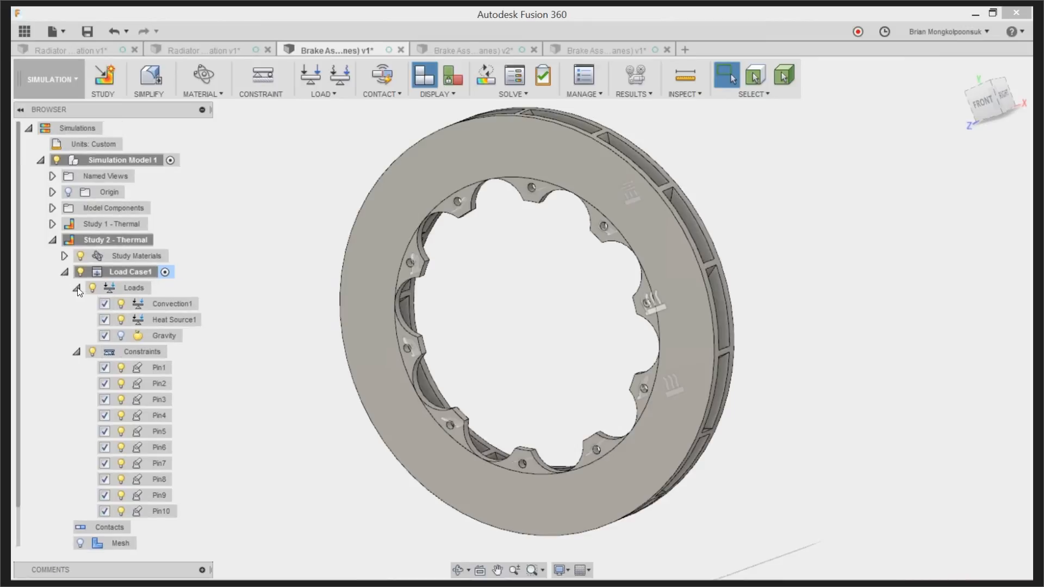
pyautogui.click(65, 272)
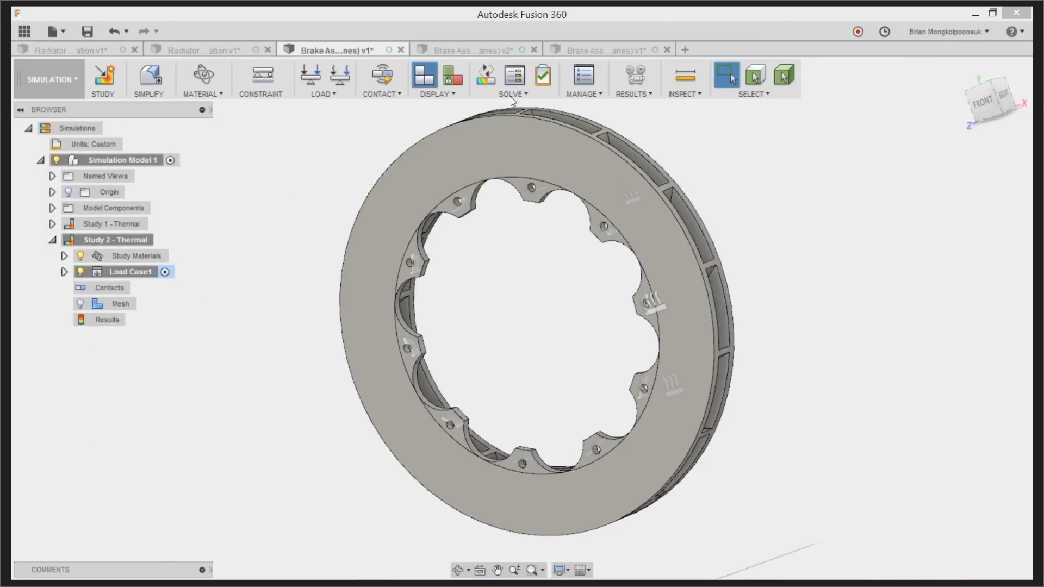
pyautogui.click(484, 80)
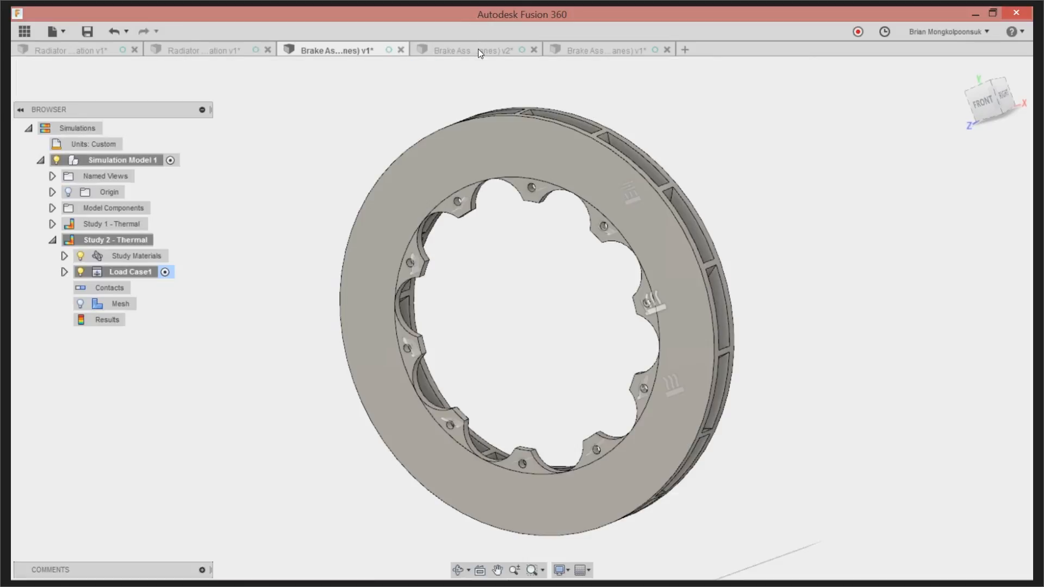
# In the solved v2 brake document, activate Study 6 - Thermal Stress and limit the Von Mises stress plot to 150.5–923.1 MPa
pyautogui.click(477, 49)
pyautogui.click(194, 322)
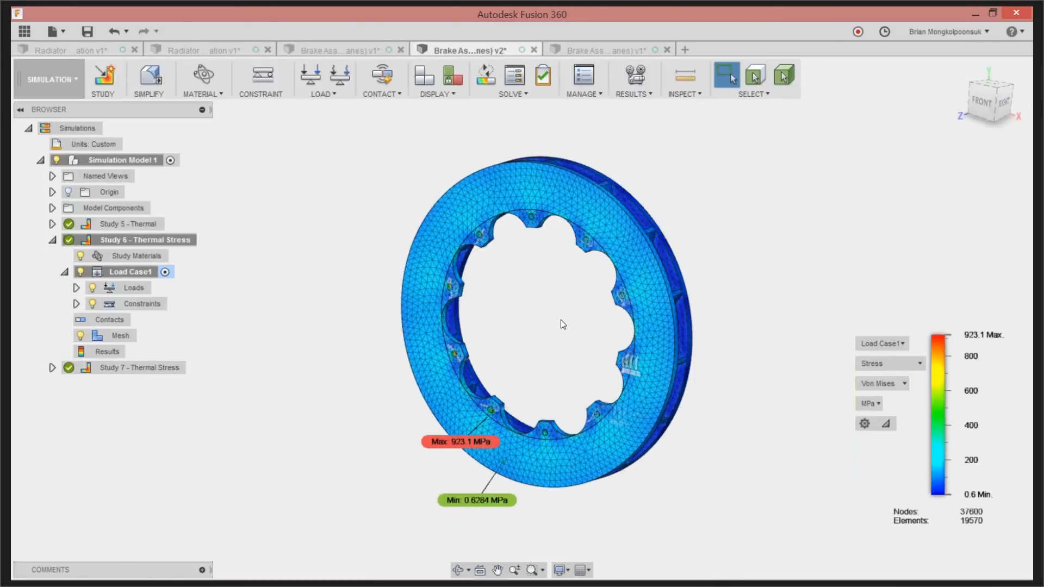
pyautogui.click(883, 363)
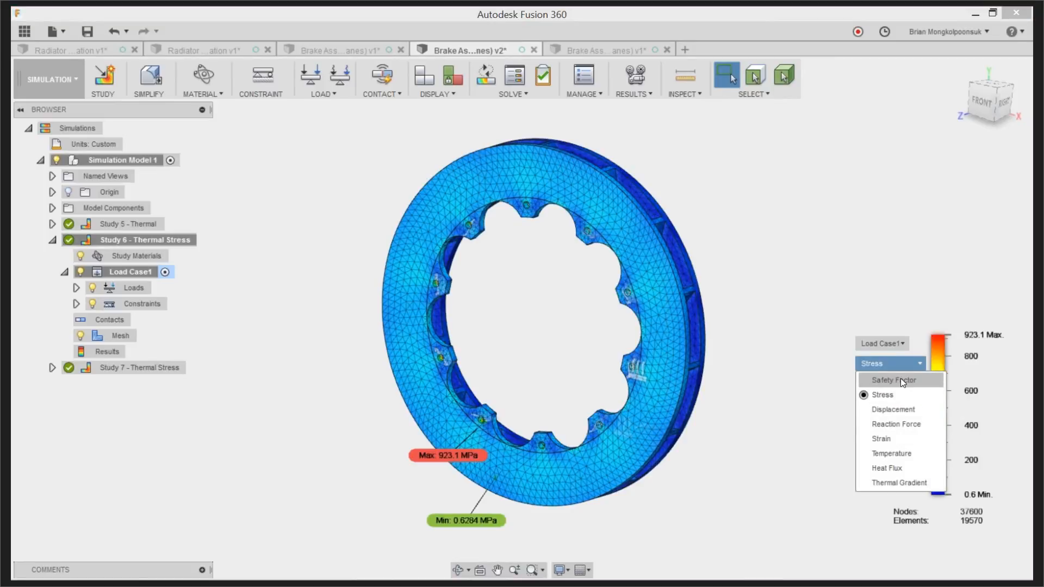
pyautogui.click(904, 365)
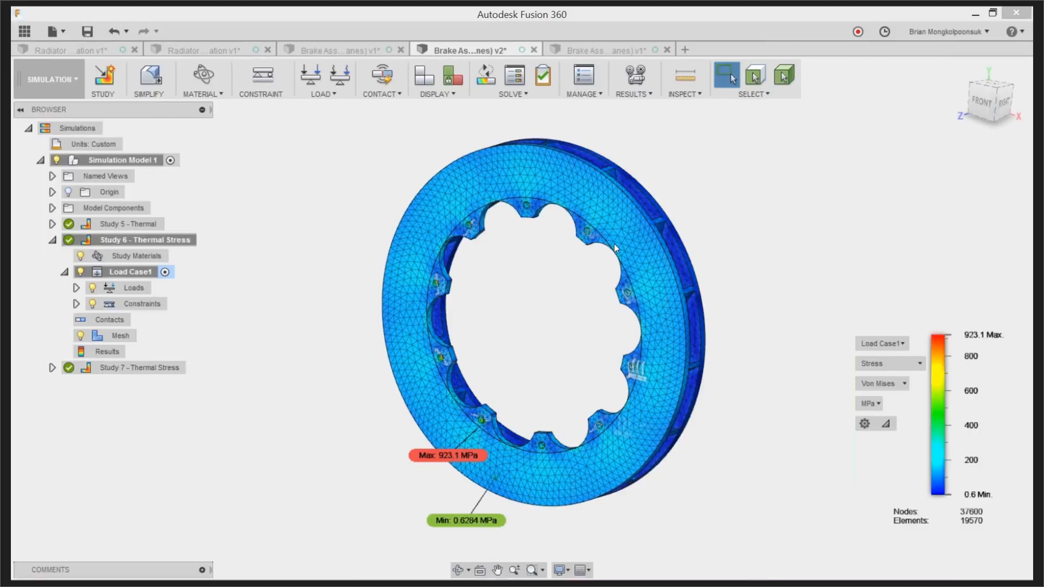
pyautogui.keyDown('shift'); pyautogui.moveTo(601, 289); pyautogui.dragTo(624, 286, button='middle'); pyautogui.keyUp('shift')
pyautogui.moveTo(928, 493); pyautogui.dragTo(928, 467)
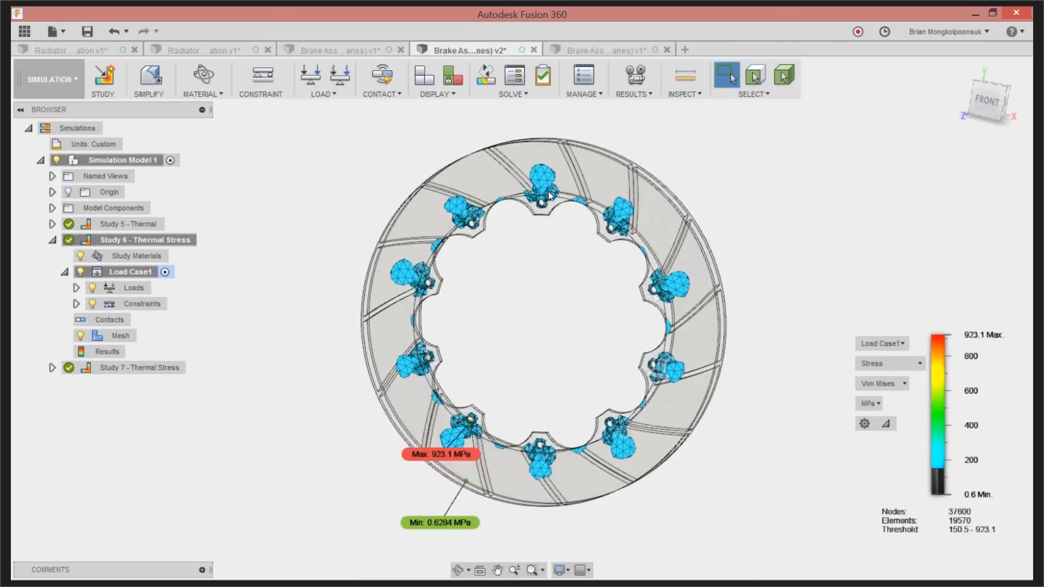
# Return to the v1 brake document and clone Study 2 - Thermal
pyautogui.click(371, 50)
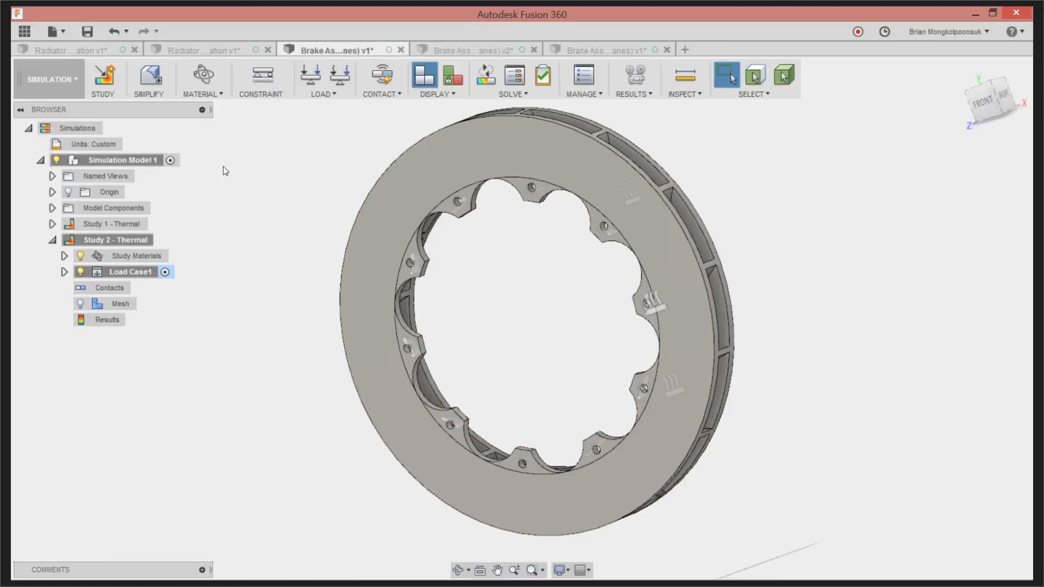
pyautogui.rightClick(120, 239)
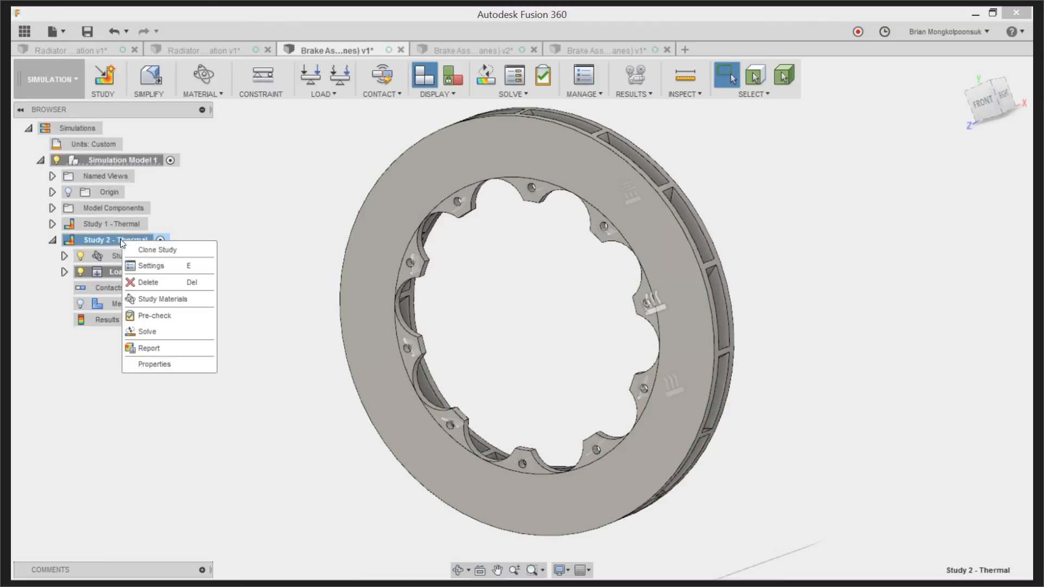
pyautogui.click(152, 252)
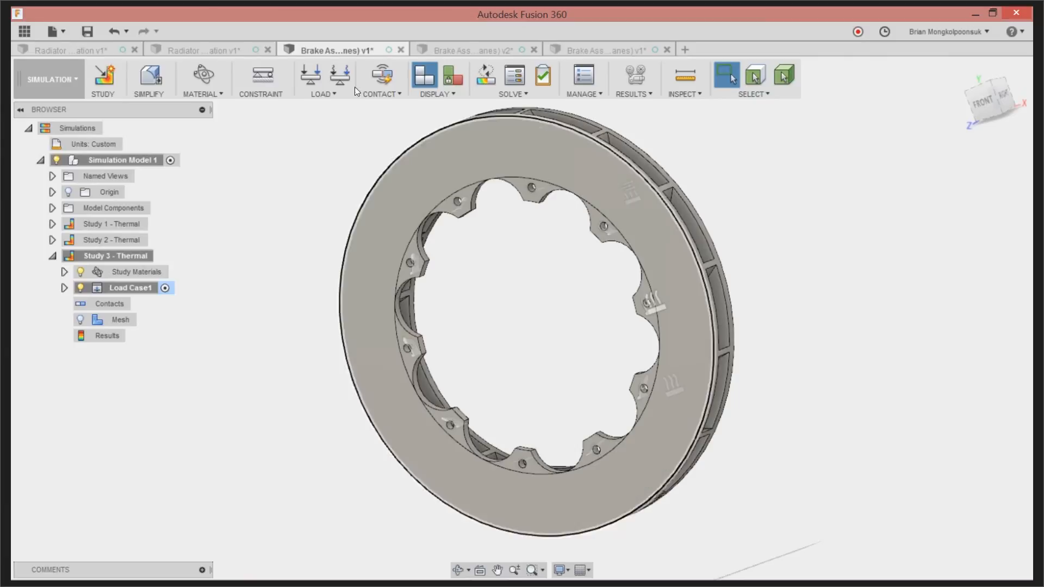
# Start a Moment structural load and select the rotor's front and back annular friction faces as targets
pyautogui.click(313, 81)
pyautogui.click(938, 208)
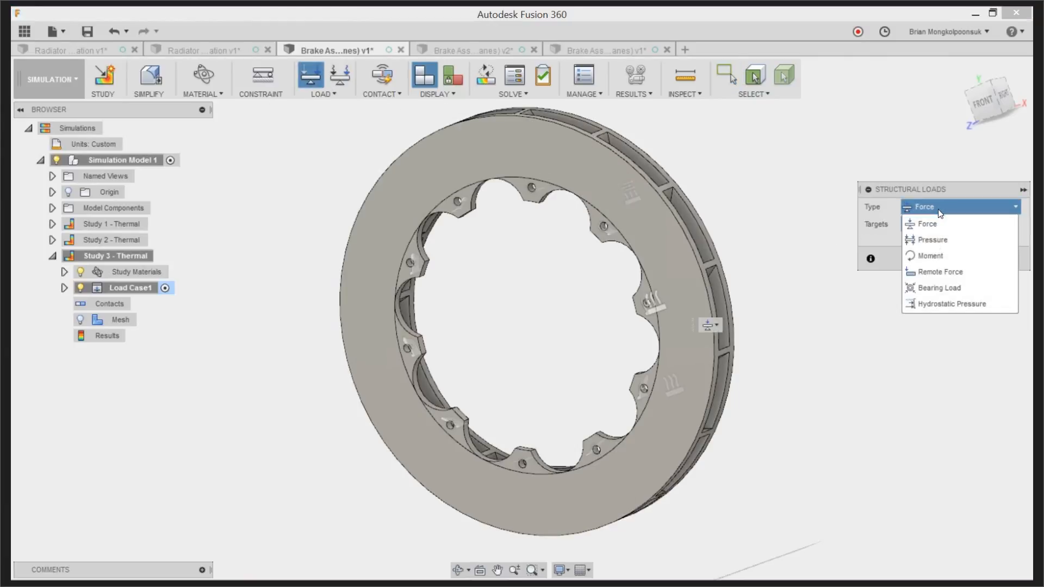
pyautogui.click(933, 256)
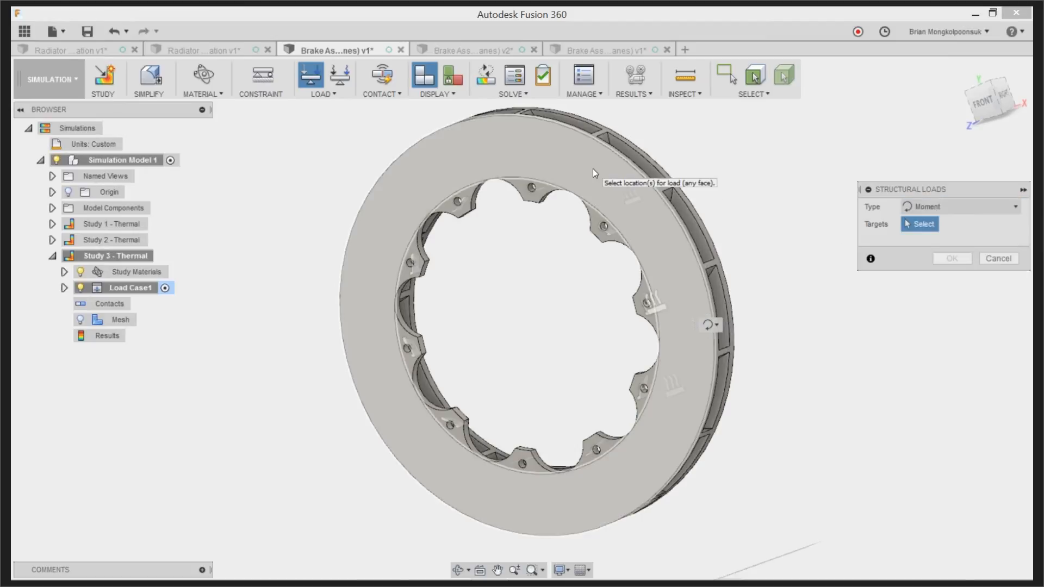
pyautogui.click(675, 163)
pyautogui.keyDown('shift'); pyautogui.moveTo(675, 163); pyautogui.dragTo(550, 154, button='middle'); pyautogui.keyUp('shift')
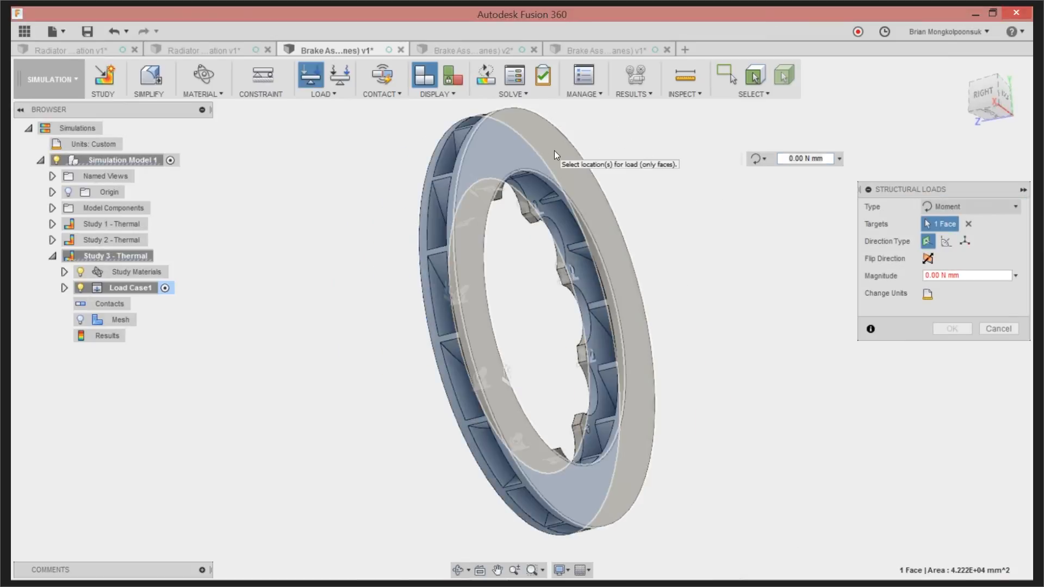
pyautogui.click(585, 207)
pyautogui.keyDown('shift'); pyautogui.moveTo(585, 207); pyautogui.dragTo(693, 204, button='middle'); pyautogui.keyUp('shift')
# Enter 1e8 N mm as the moment's magnitude, trim the entry and apply the load to both rotor faces
pyautogui.click(925, 276)
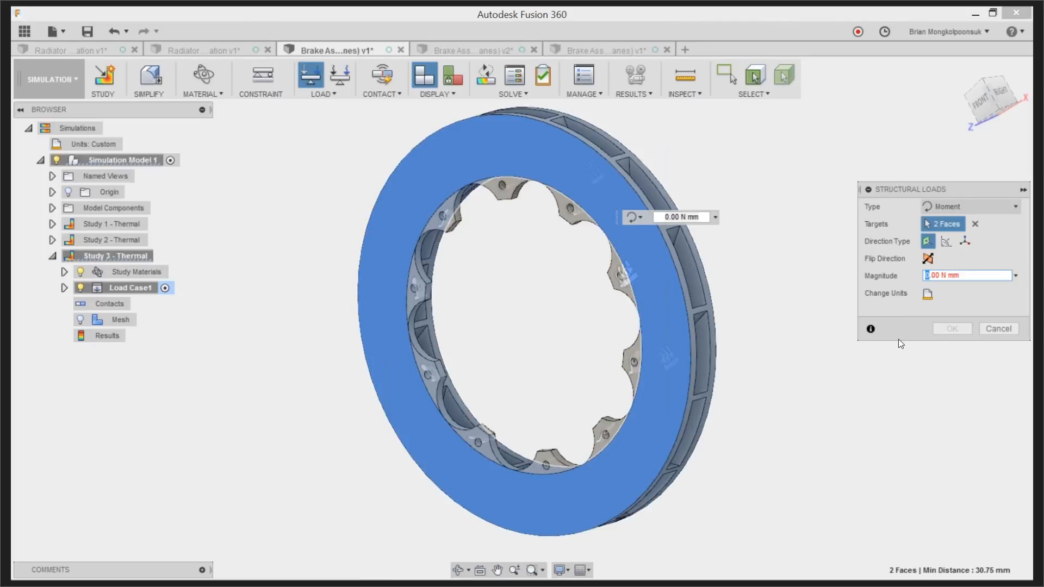
pyautogui.write('1e8')
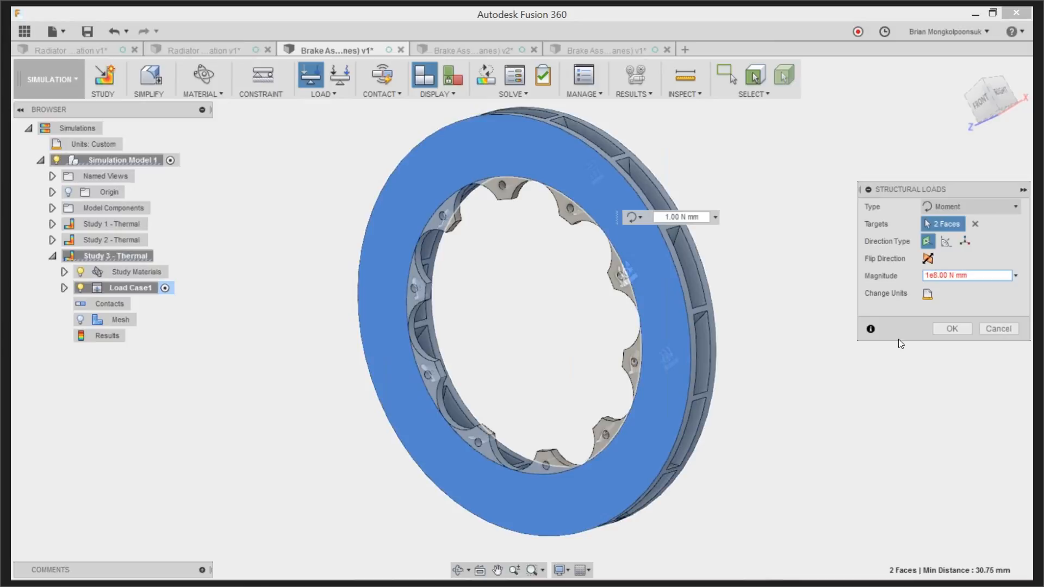
pyautogui.press('Delete')
pyautogui.press('BackSpace')
pyautogui.press('BackSpace')
pyautogui.click(947, 327)
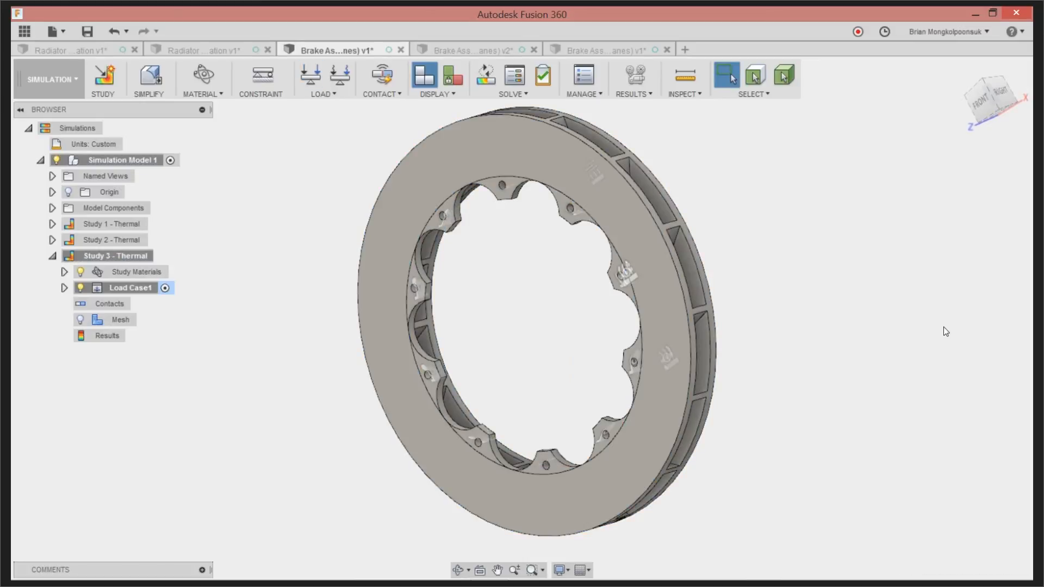
pyautogui.scroll(-1, 739, 247)
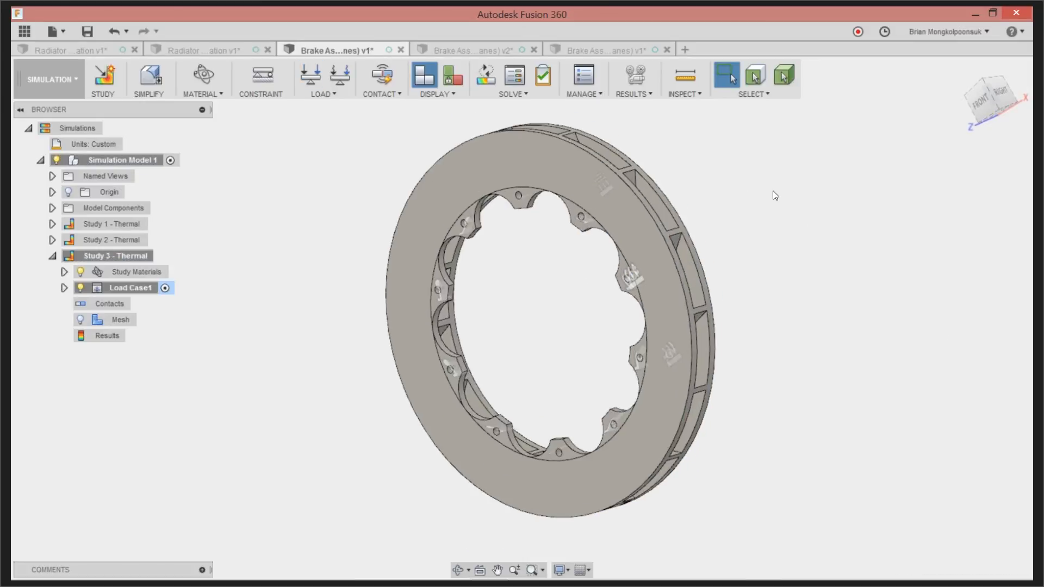
pyautogui.scroll(1, 772, 192)
pyautogui.keyDown('shift'); pyautogui.moveTo(570, 256); pyautogui.dragTo(589, 263, button='middle'); pyautogui.keyUp('shift')
pyautogui.scroll(-2, 589, 263)
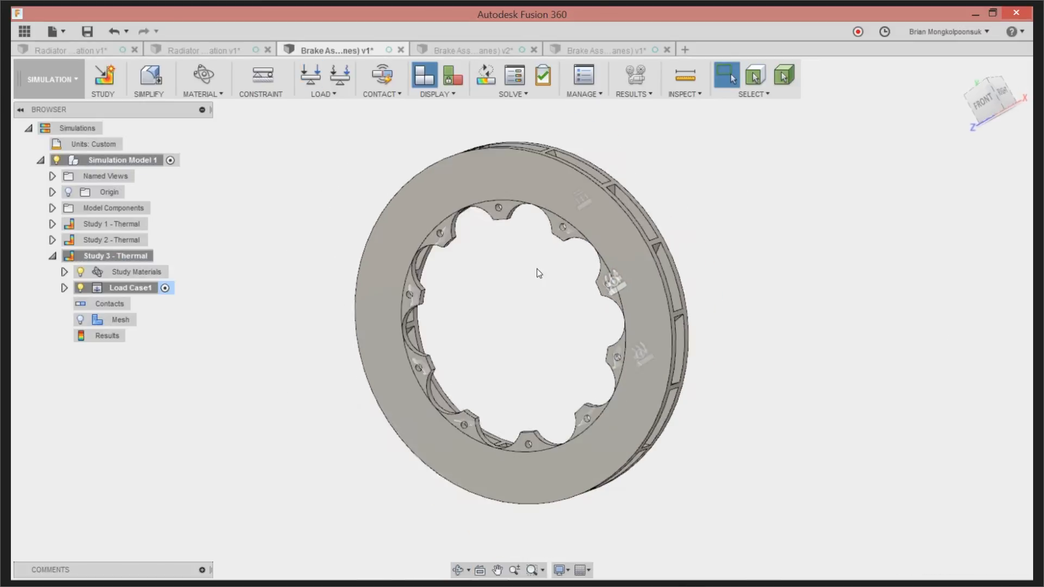
pyautogui.scroll(2, 537, 269)
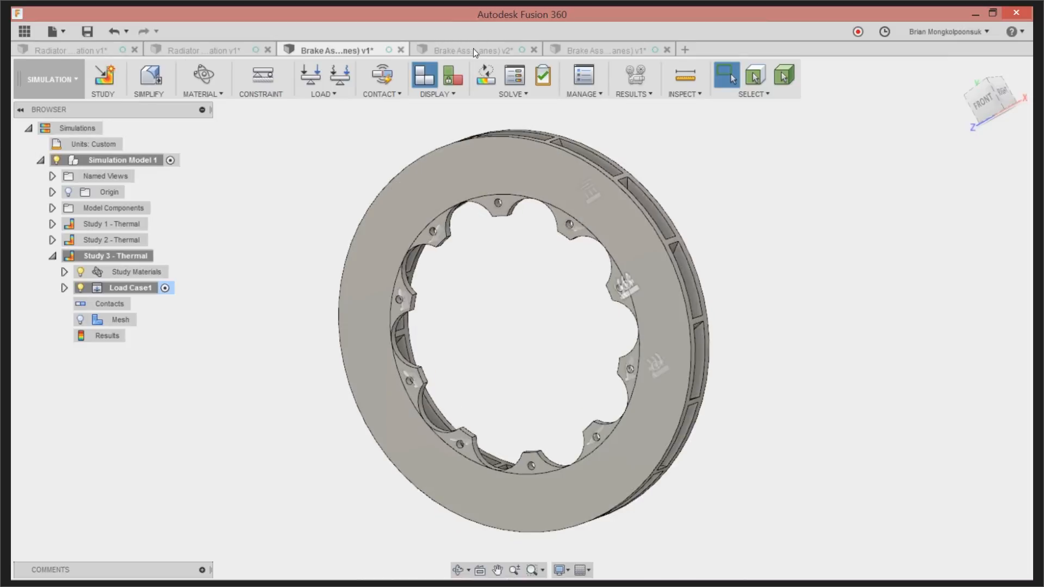
# Switch to the v2 brake document, activate Study 7 - Thermal Stress and display its Stress results on the rotor
pyautogui.click(473, 48)
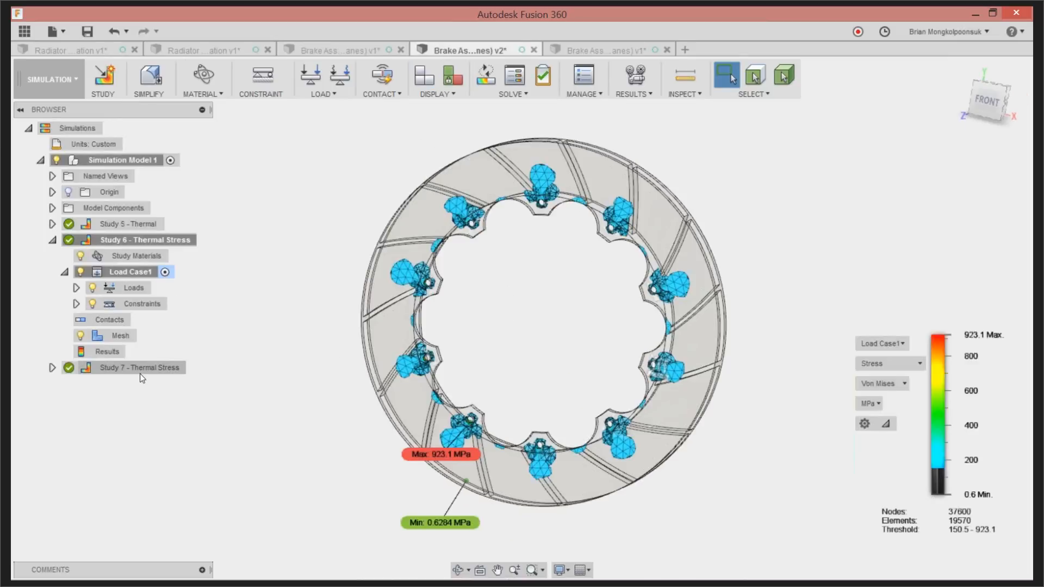
pyautogui.click(191, 370)
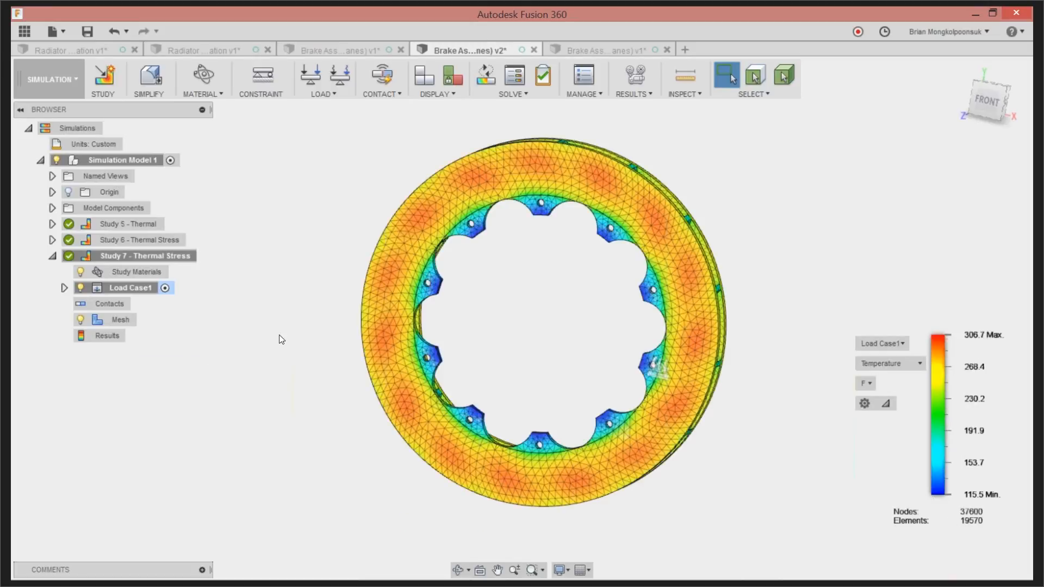
pyautogui.scroll(-1, 383, 357)
pyautogui.scroll(1, 499, 317)
pyautogui.keyDown('shift'); pyautogui.moveTo(517, 320); pyautogui.dragTo(692, 393, button='middle'); pyautogui.keyUp('shift')
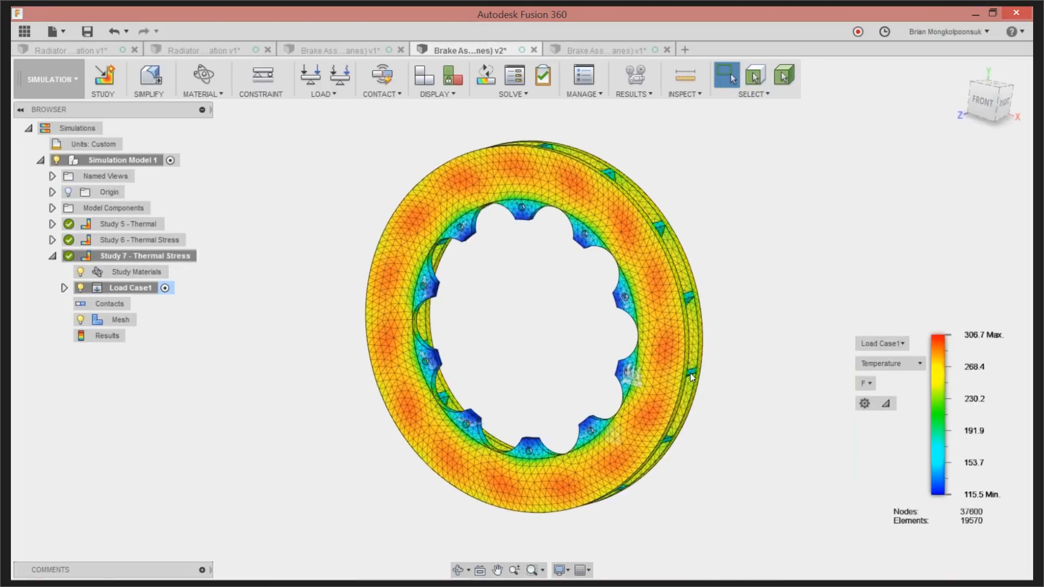
pyautogui.click(875, 363)
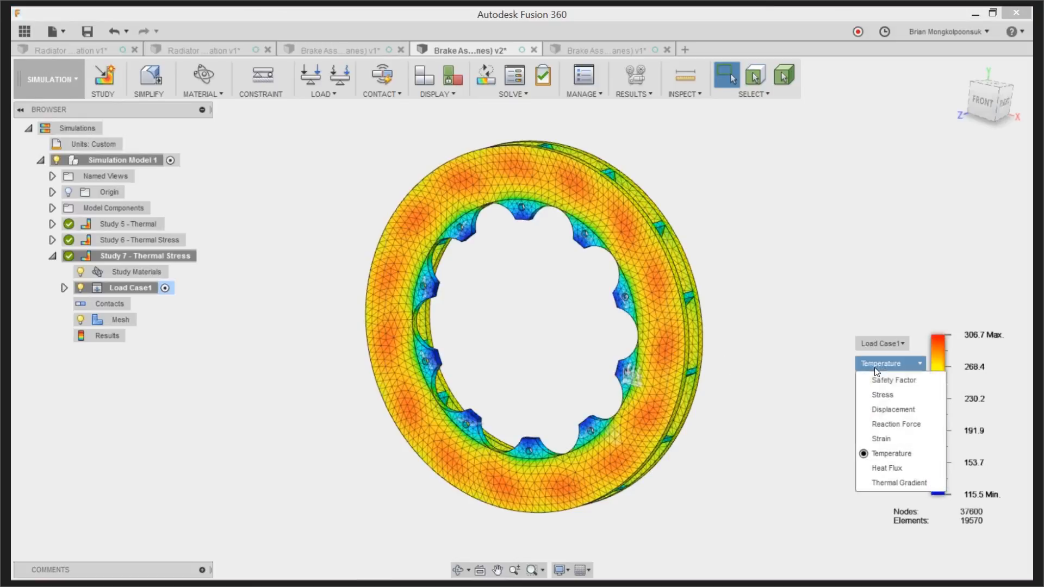
pyautogui.click(884, 397)
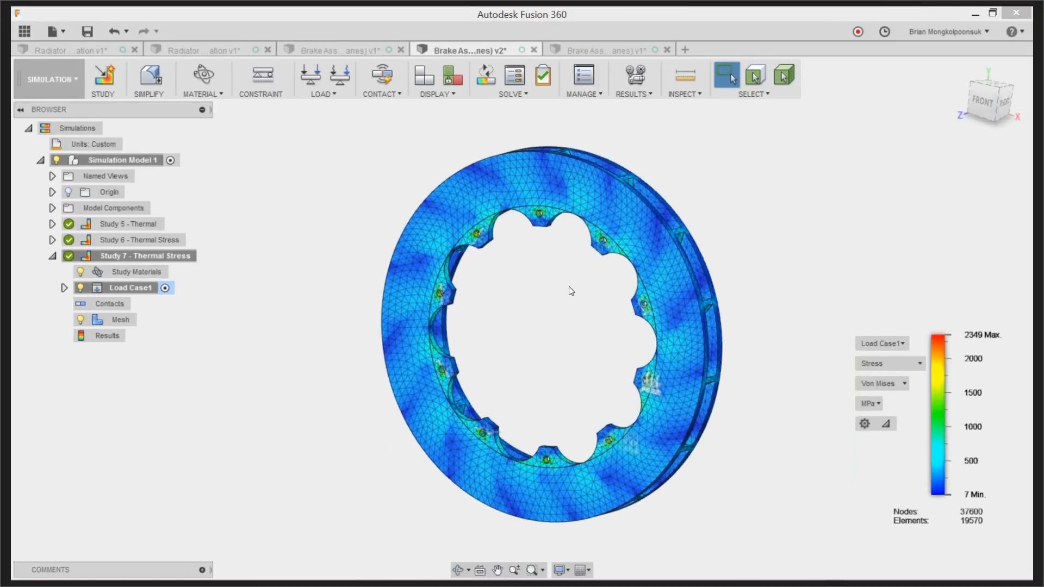
# Limit the Von Mises stress plot to 397–2349 MPa and show the rotor from the front
pyautogui.scroll(2, 573, 322)
pyautogui.keyDown('shift'); pyautogui.moveTo(604, 342); pyautogui.dragTo(616, 342, button='middle'); pyautogui.keyUp('shift')
pyautogui.moveTo(927, 494); pyautogui.dragTo(927, 468)
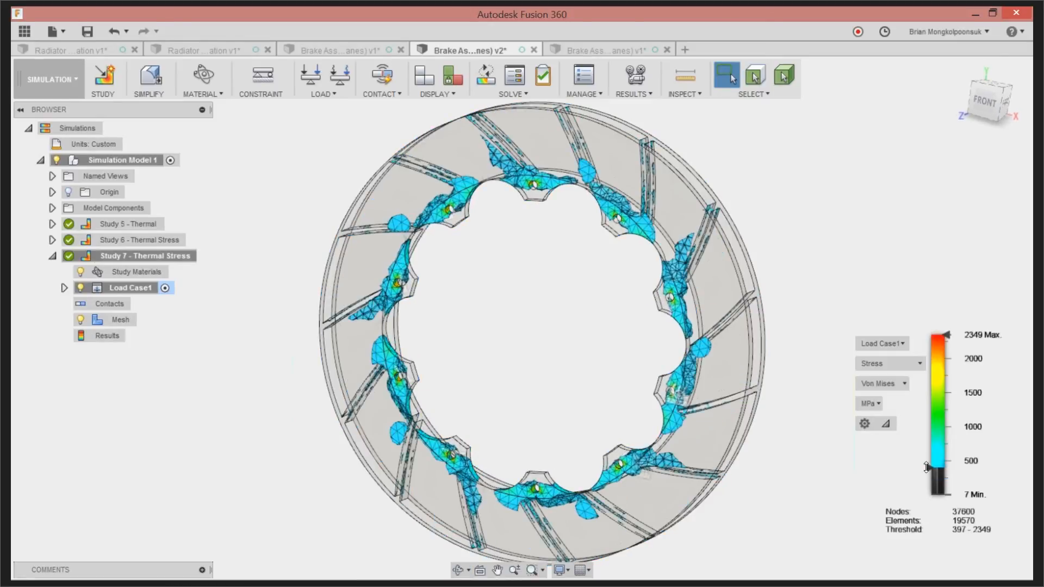
pyautogui.scroll(3, 497, 224)
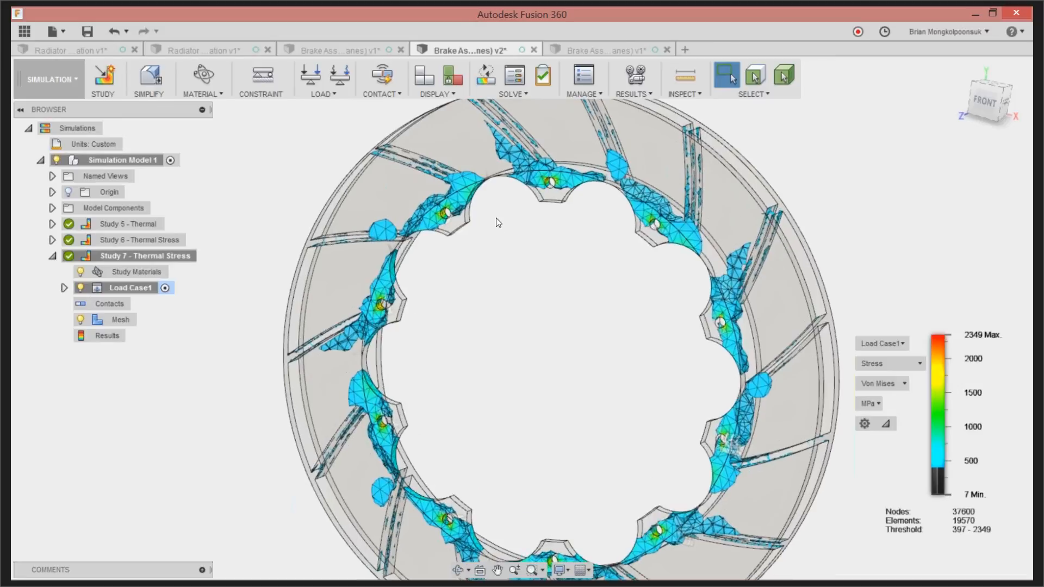
pyautogui.keyDown('shift'); pyautogui.moveTo(520, 225); pyautogui.dragTo(533, 220, button='middle'); pyautogui.keyUp('shift')
pyautogui.scroll(-3, 538, 245)
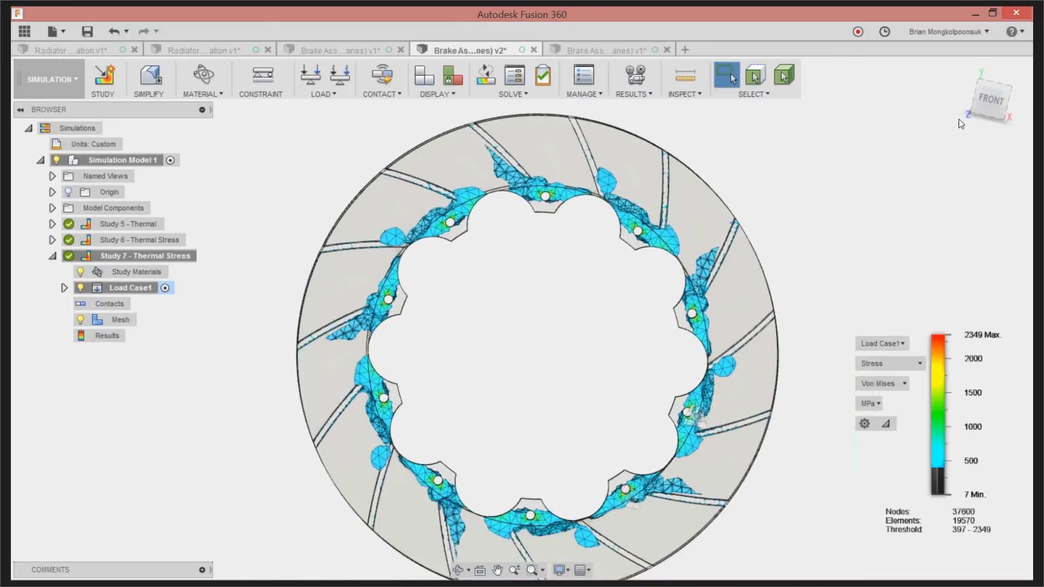
pyautogui.click(981, 104)
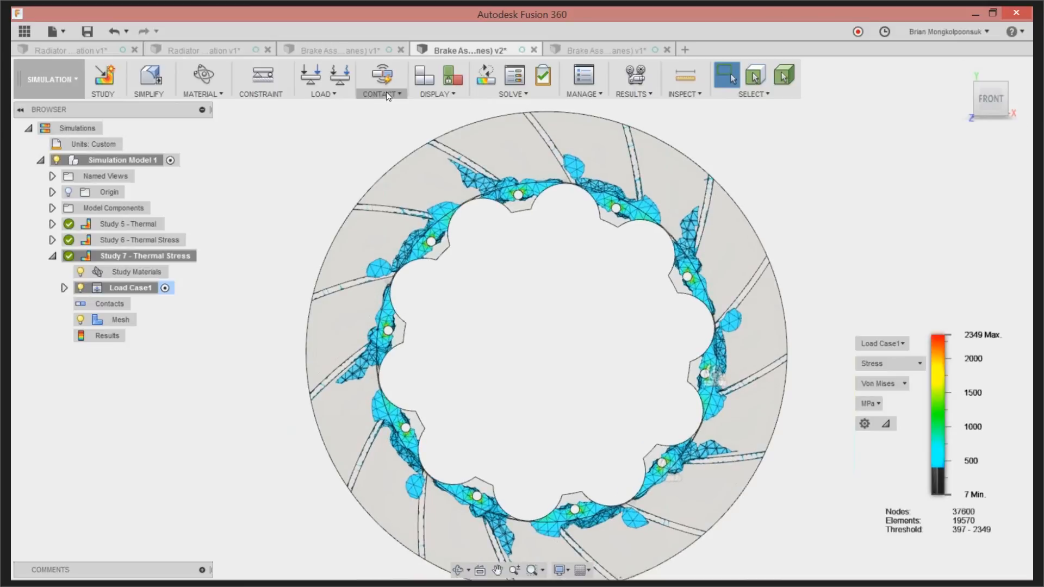
# Place three surface stress probes along the rotor's upper inner edge, at its upper left, top and upper right
pyautogui.click(684, 92)
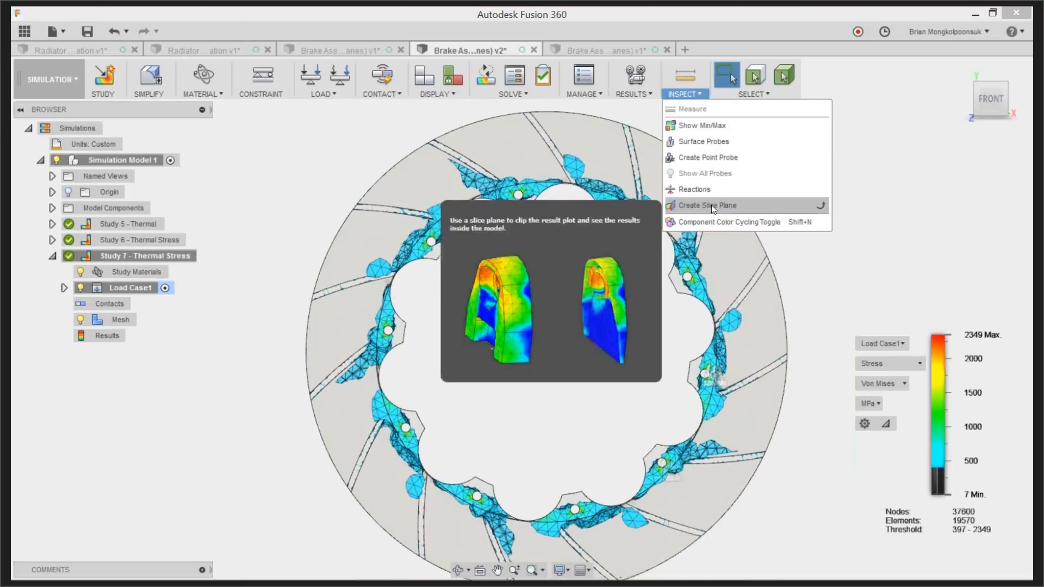
pyautogui.click(711, 142)
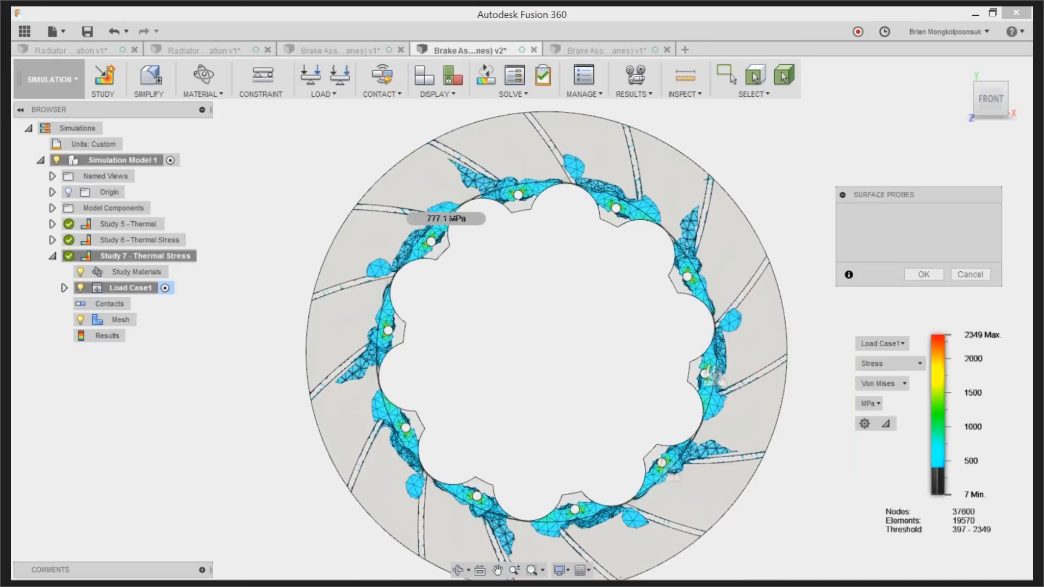
pyautogui.click(449, 220)
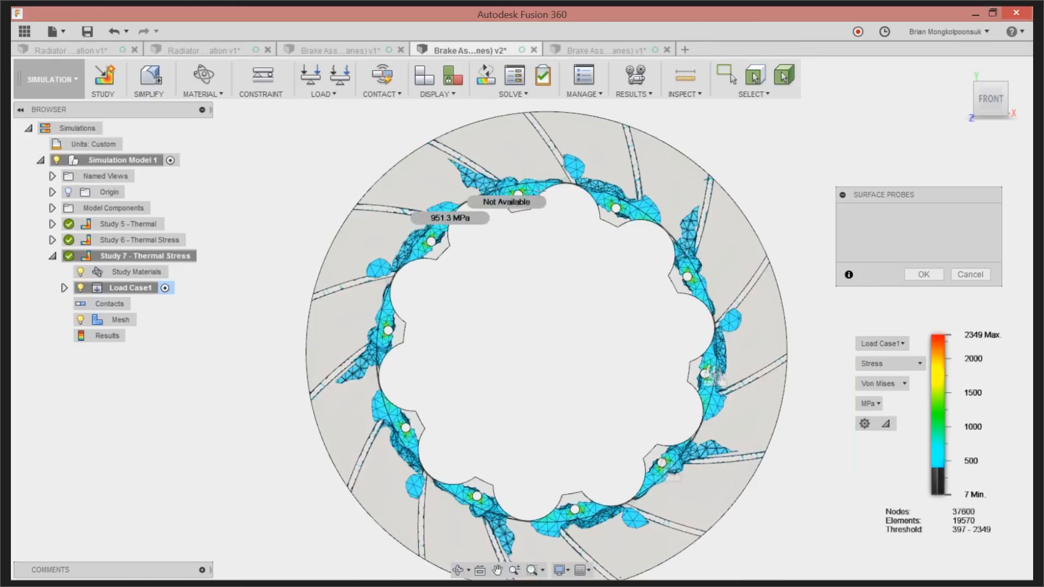
pyautogui.click(545, 191)
pyautogui.click(548, 187)
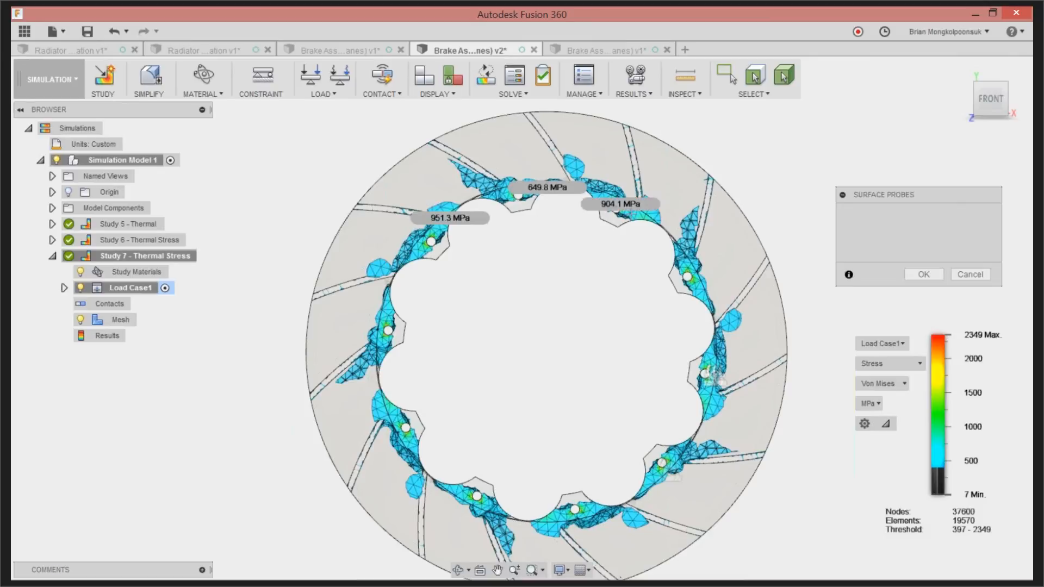
pyautogui.click(641, 219)
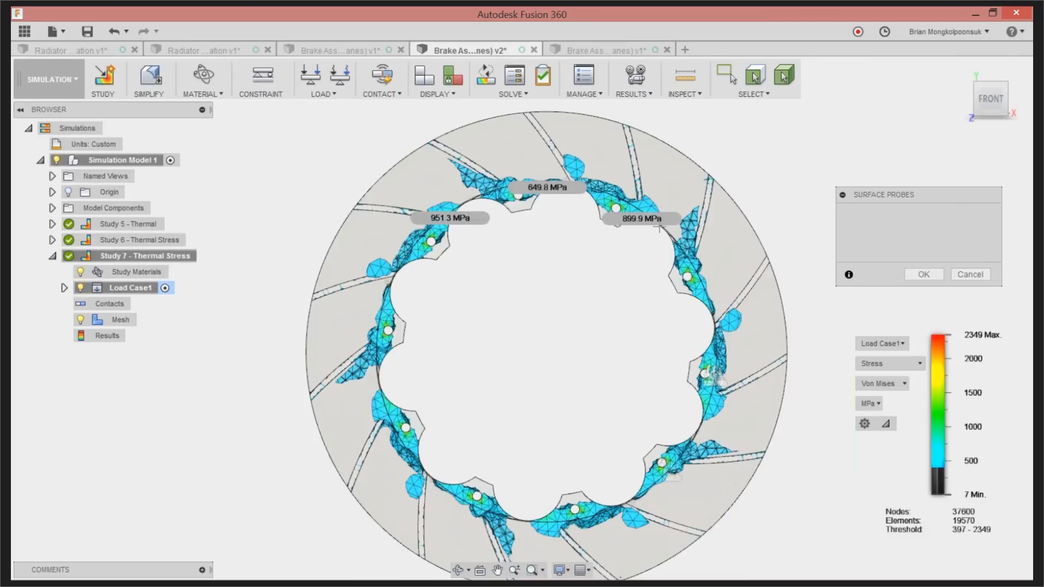
pyautogui.click(922, 275)
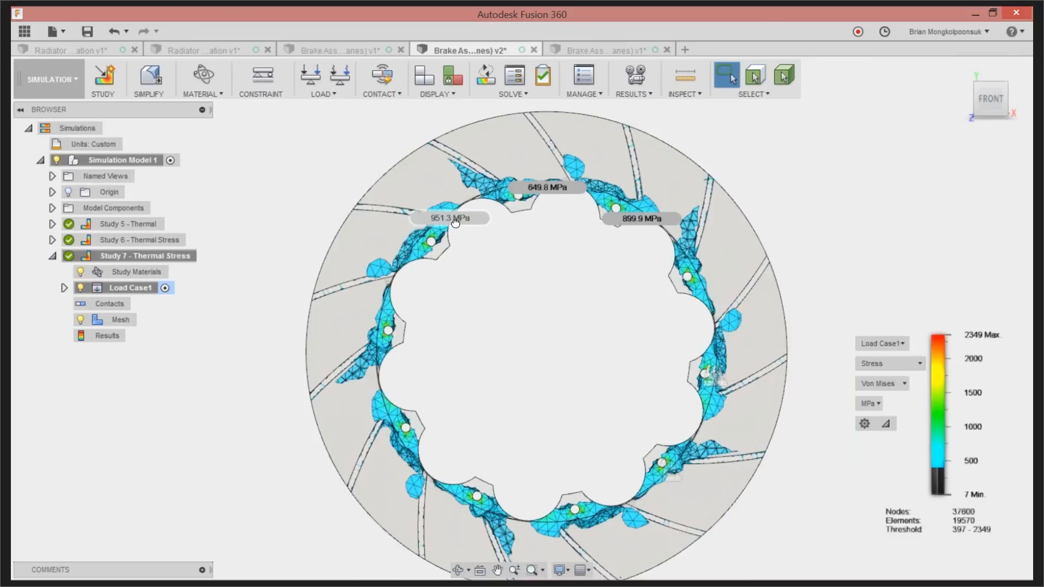
# Move the three probe labels away from the rotor's inner edge into its open centre
pyautogui.moveTo(441, 218); pyautogui.dragTo(452, 294)
pyautogui.moveTo(543, 187); pyautogui.dragTo(536, 244)
pyautogui.moveTo(637, 227); pyautogui.dragTo(633, 283)
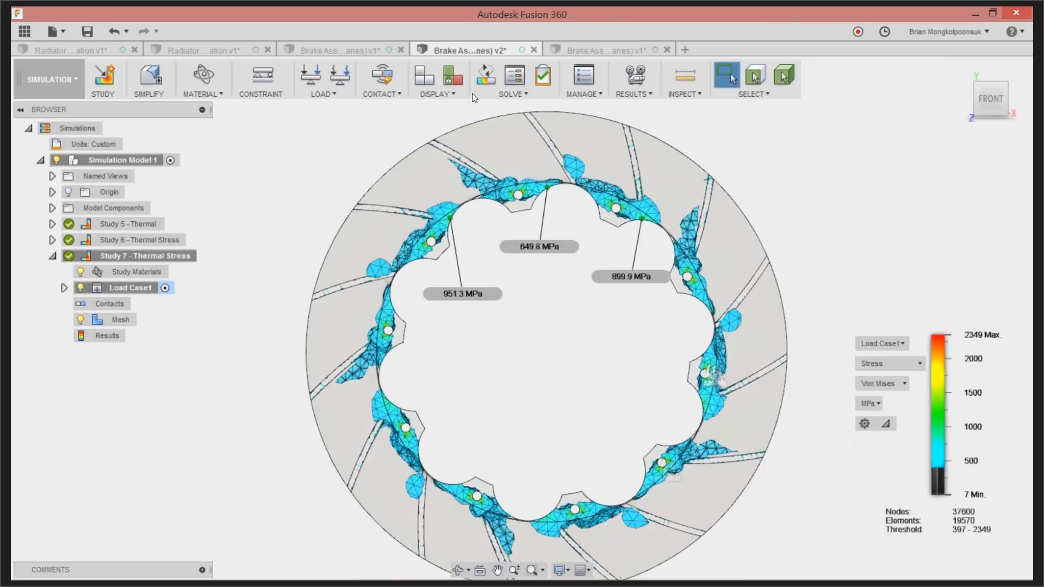
# In the Model workspace, set the quantity of the circular pattern for the rotor's internal vanes to 20
pyautogui.click(60, 84)
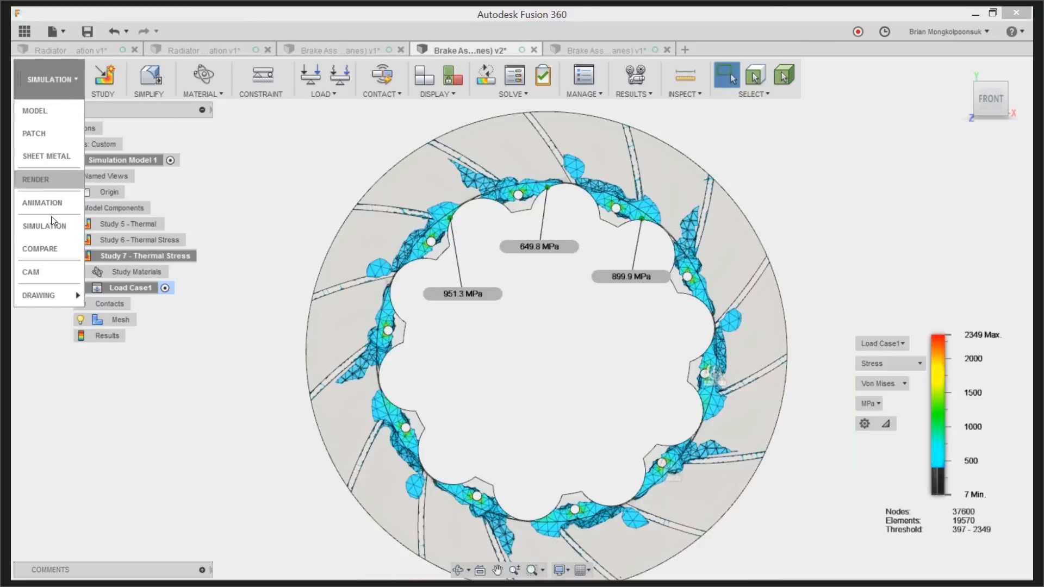
pyautogui.click(43, 113)
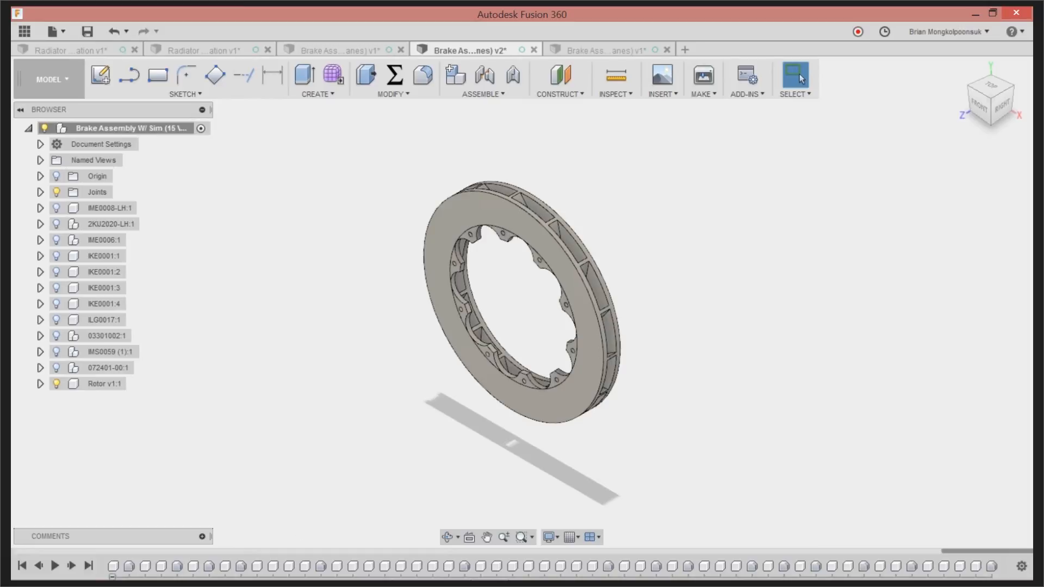
pyautogui.moveTo(967, 550); pyautogui.dragTo(999, 544)
pyautogui.doubleClick(927, 568)
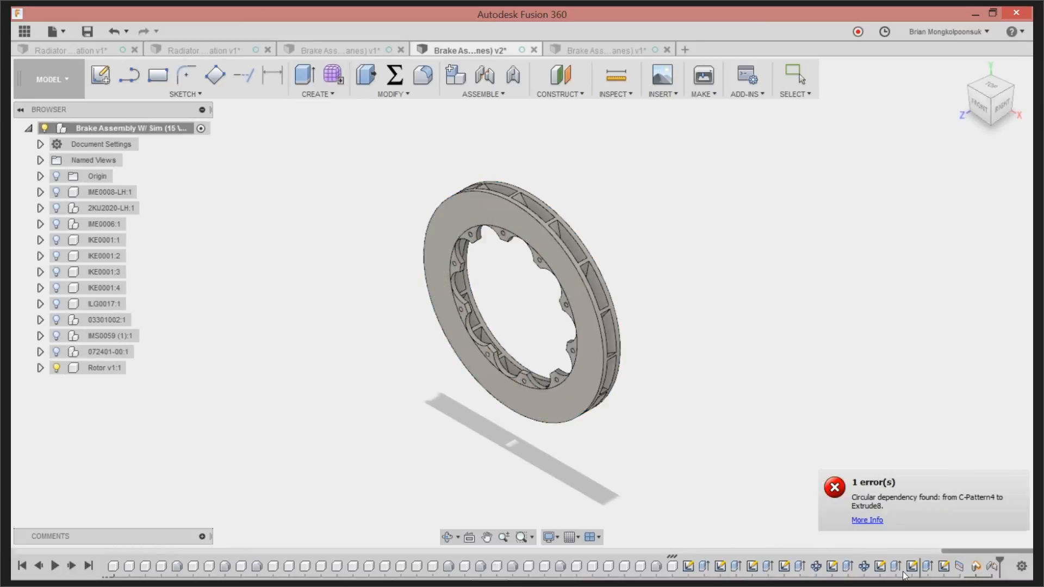
pyautogui.doubleClick(928, 565)
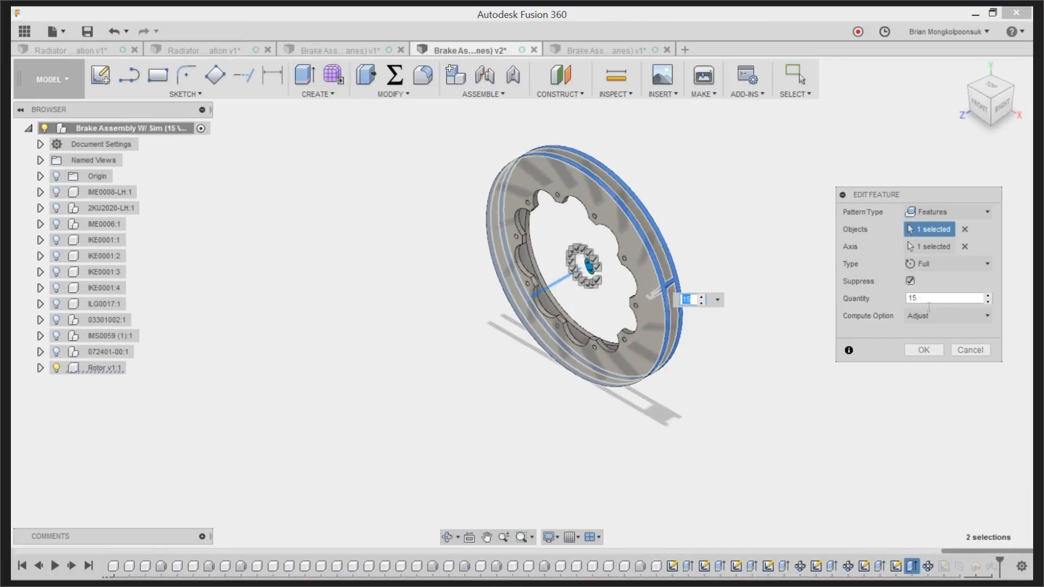
pyautogui.doubleClick(917, 298)
pyautogui.write('20')
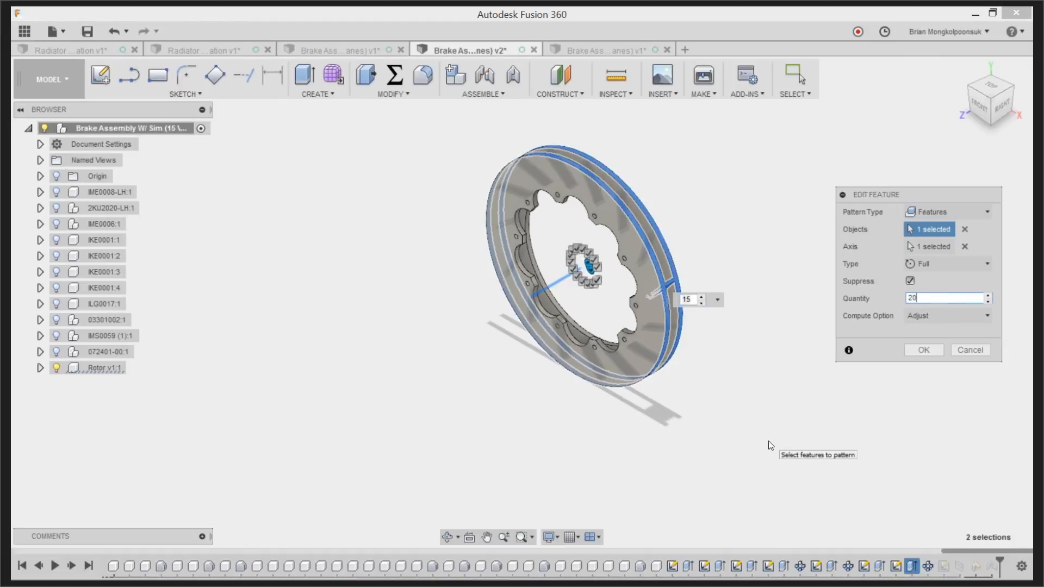
pyautogui.click(923, 349)
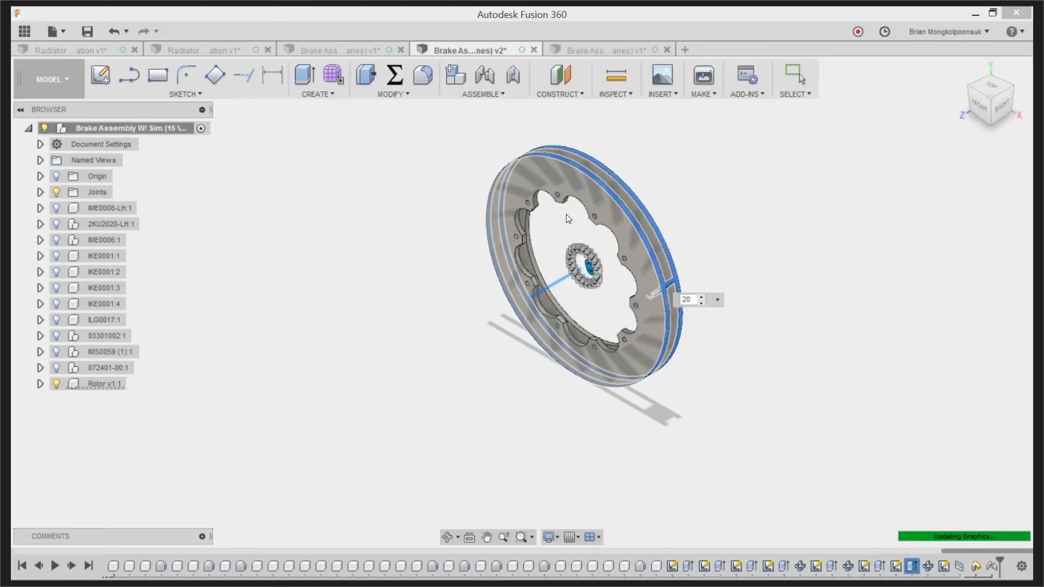
pyautogui.keyDown('shift'); pyautogui.moveTo(580, 207); pyautogui.dragTo(686, 253, button='middle'); pyautogui.keyUp('shift')
pyautogui.scroll(-3, 614, 294)
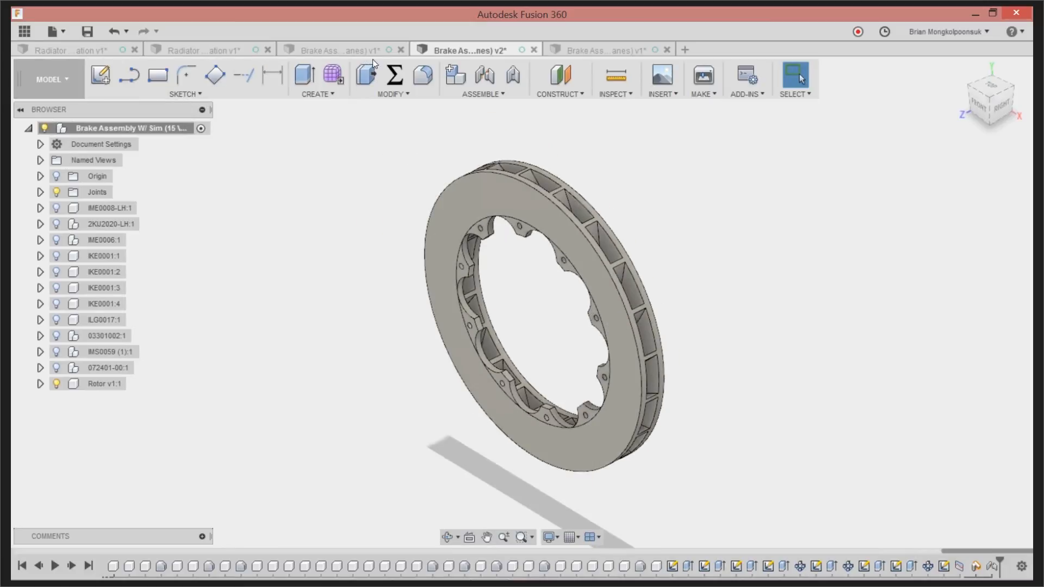
# Switch to the last open v1 brake document and show its thermal stress results on the rotor from the front
pyautogui.click(602, 50)
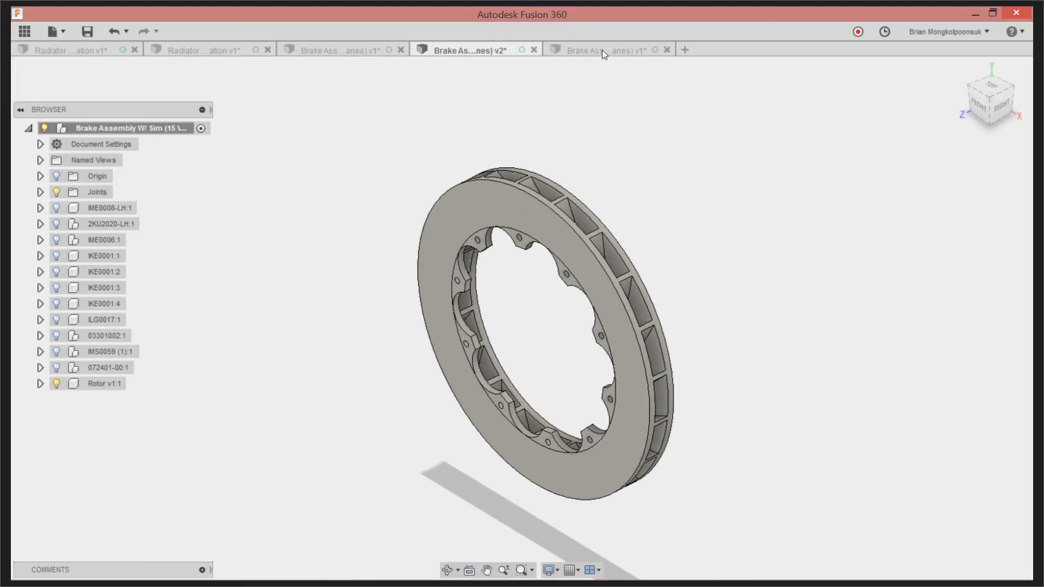
pyautogui.keyDown('shift'); pyautogui.moveTo(420, 305); pyautogui.dragTo(673, 322, button='middle'); pyautogui.keyUp('shift')
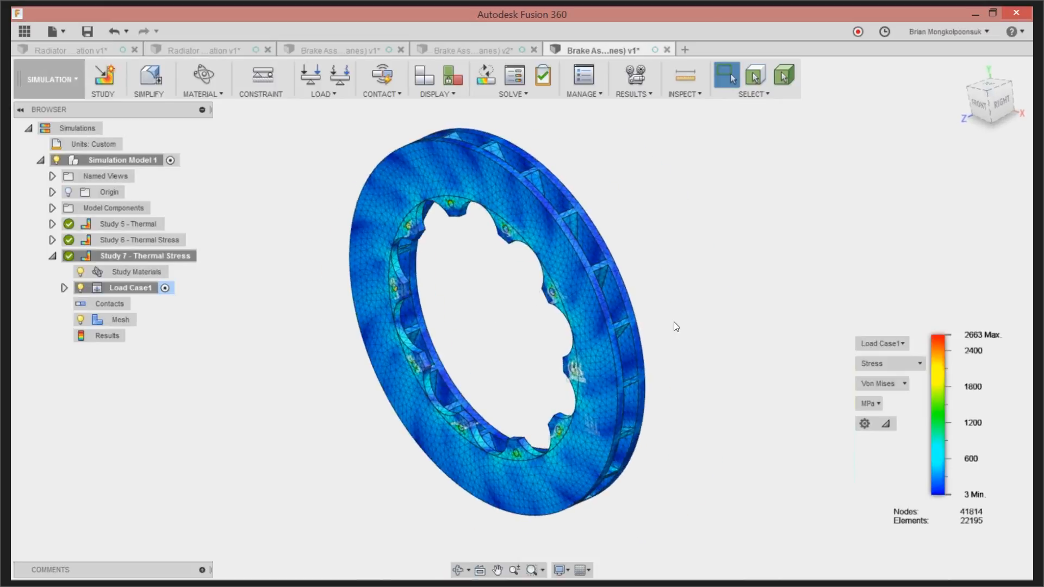
pyautogui.click(979, 107)
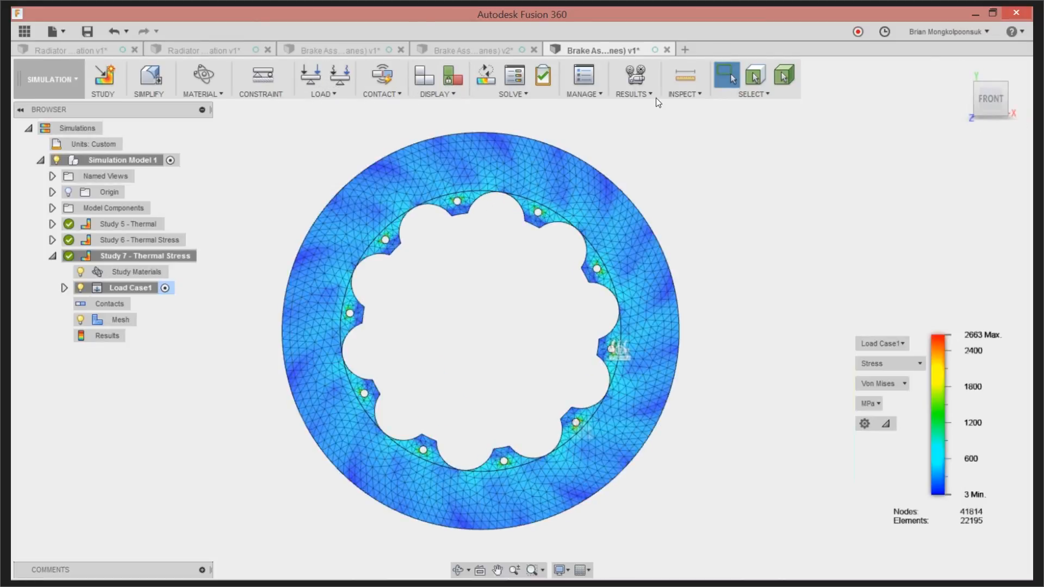
# Place three surface stress probes along the rotor's upper inner edge, at its upper left, top and upper right
pyautogui.click(683, 93)
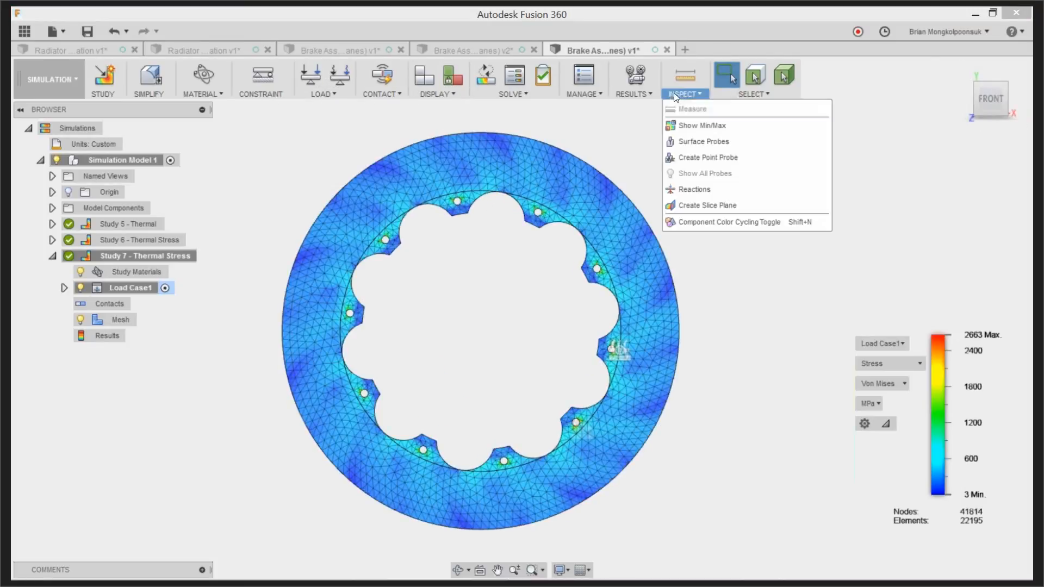
pyautogui.click(704, 142)
pyautogui.scroll(2, 387, 239)
pyautogui.scroll(3, 378, 242)
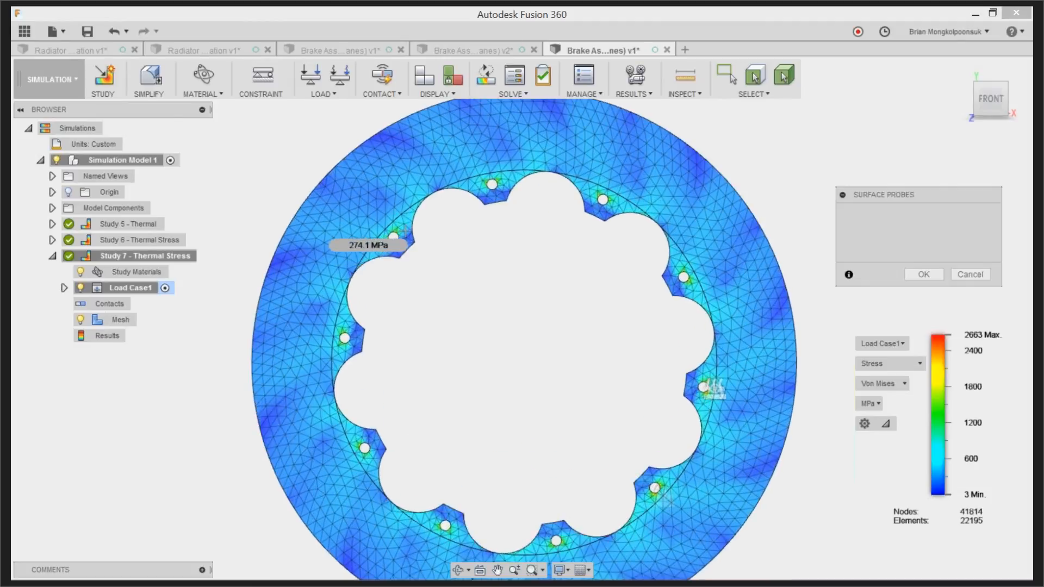
pyautogui.click(422, 206)
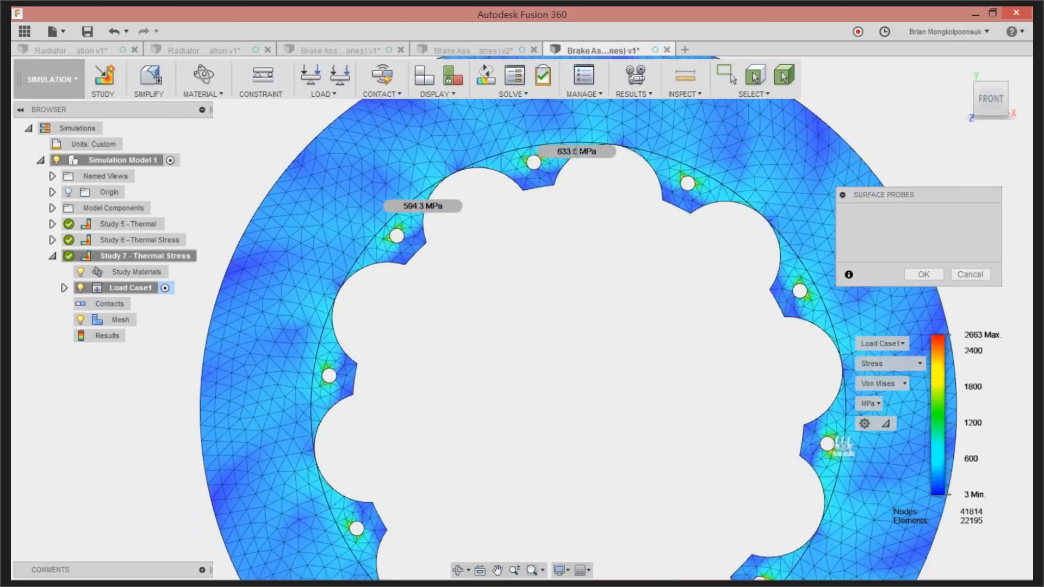
pyautogui.click(585, 152)
pyautogui.click(722, 199)
pyautogui.scroll(-3, 467, 264)
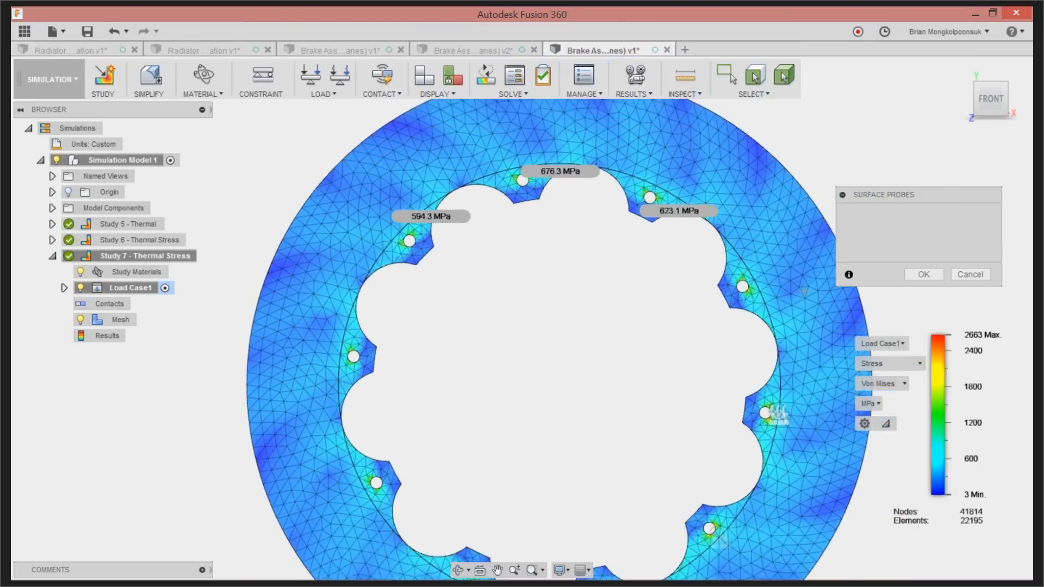
pyautogui.click(924, 275)
# Limit the Von Mises stress plot of the rotor to 336–2663 MPa
pyautogui.scroll(-2, 526, 250)
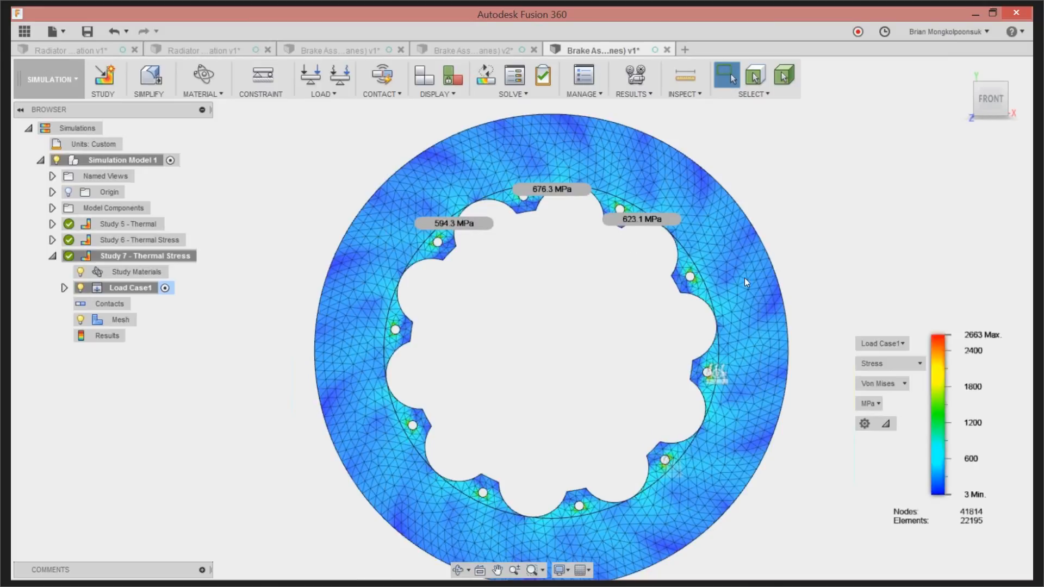
pyautogui.moveTo(923, 465)
pyautogui.moveTo(928, 486); pyautogui.dragTo(929, 474)
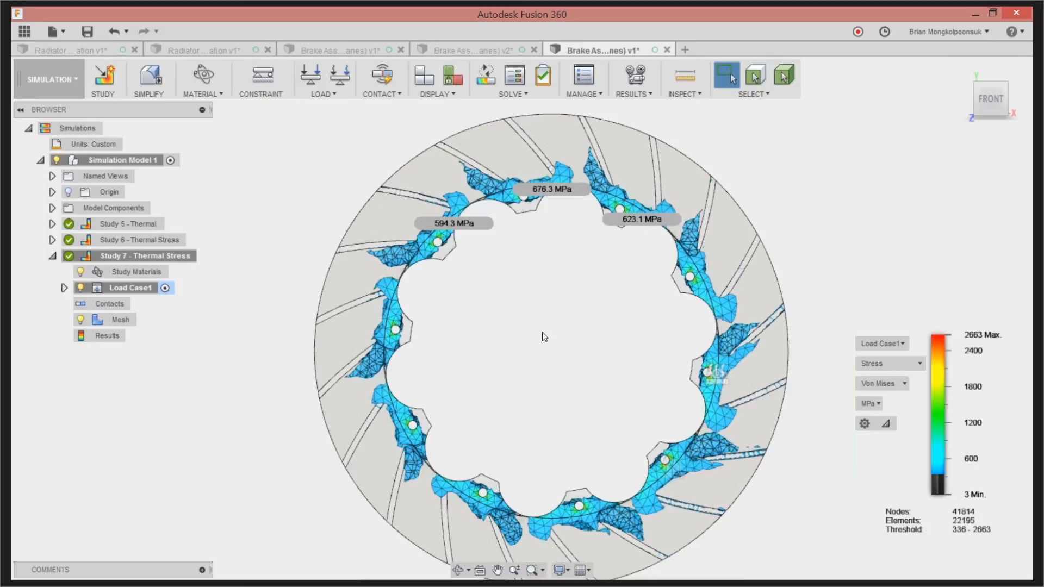
pyautogui.scroll(-2, 615, 239)
pyautogui.scroll(1, 570, 272)
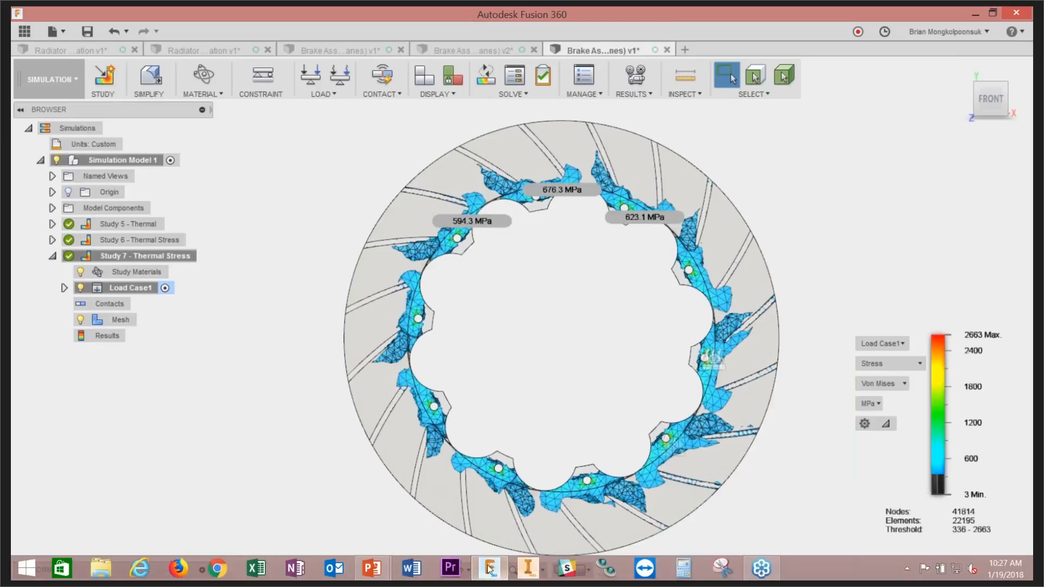
# Switch to the PowerPoint slide show window
pyautogui.moveTo(372, 565)
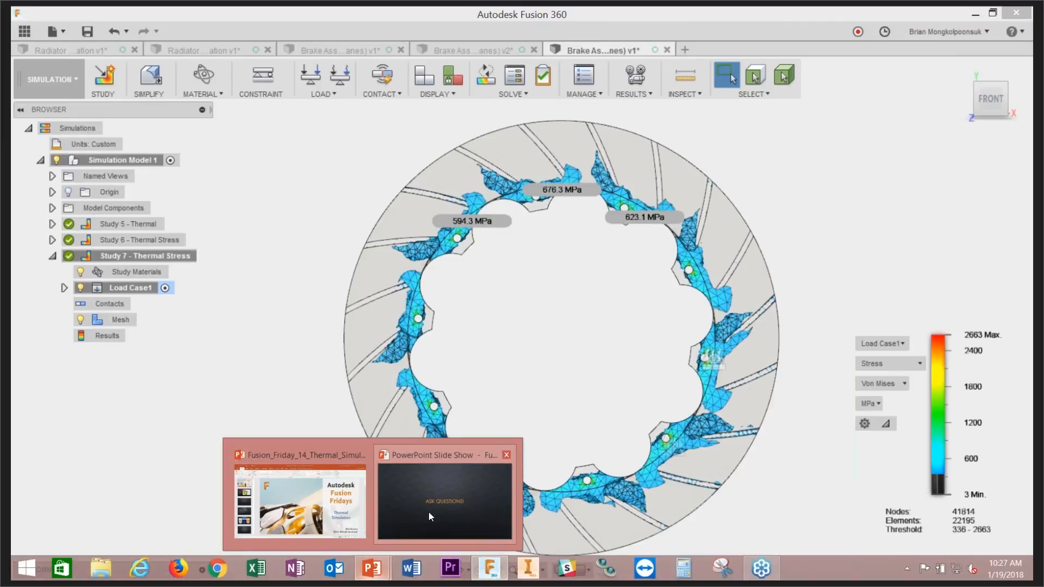